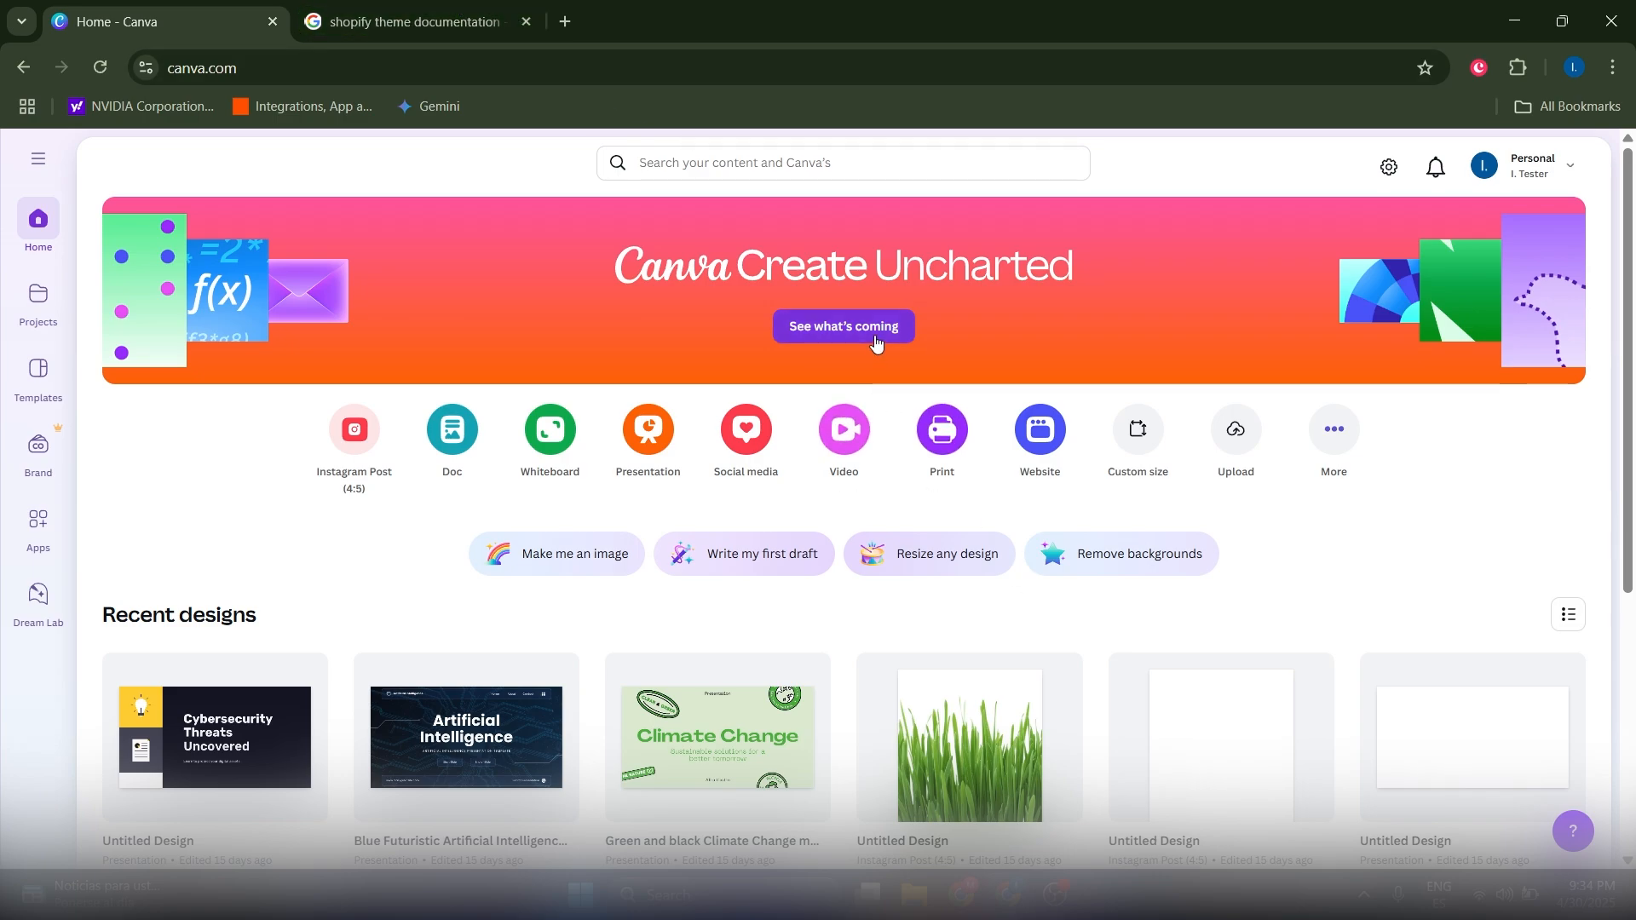
Step: Switch to the Google results for 'shopify theme documentation' and select the search query
{"action": "scroll", "coordinate": [878, 335], "scroll_direction": "down", "scroll_amount": 1}
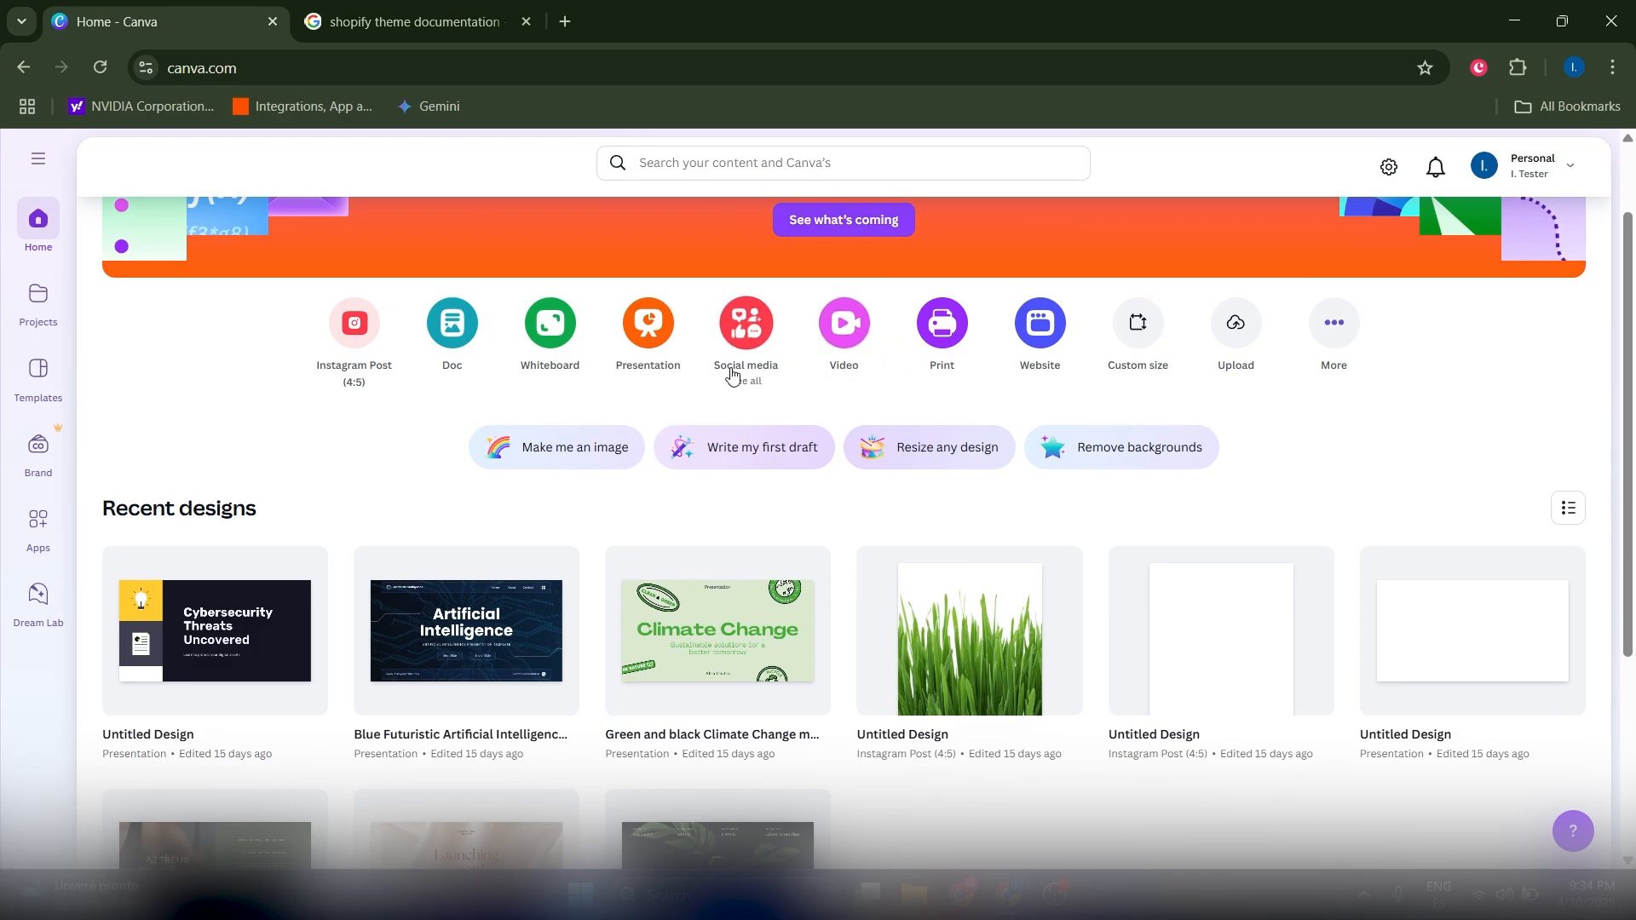
{"action": "left_click", "coordinate": [396, 10]}
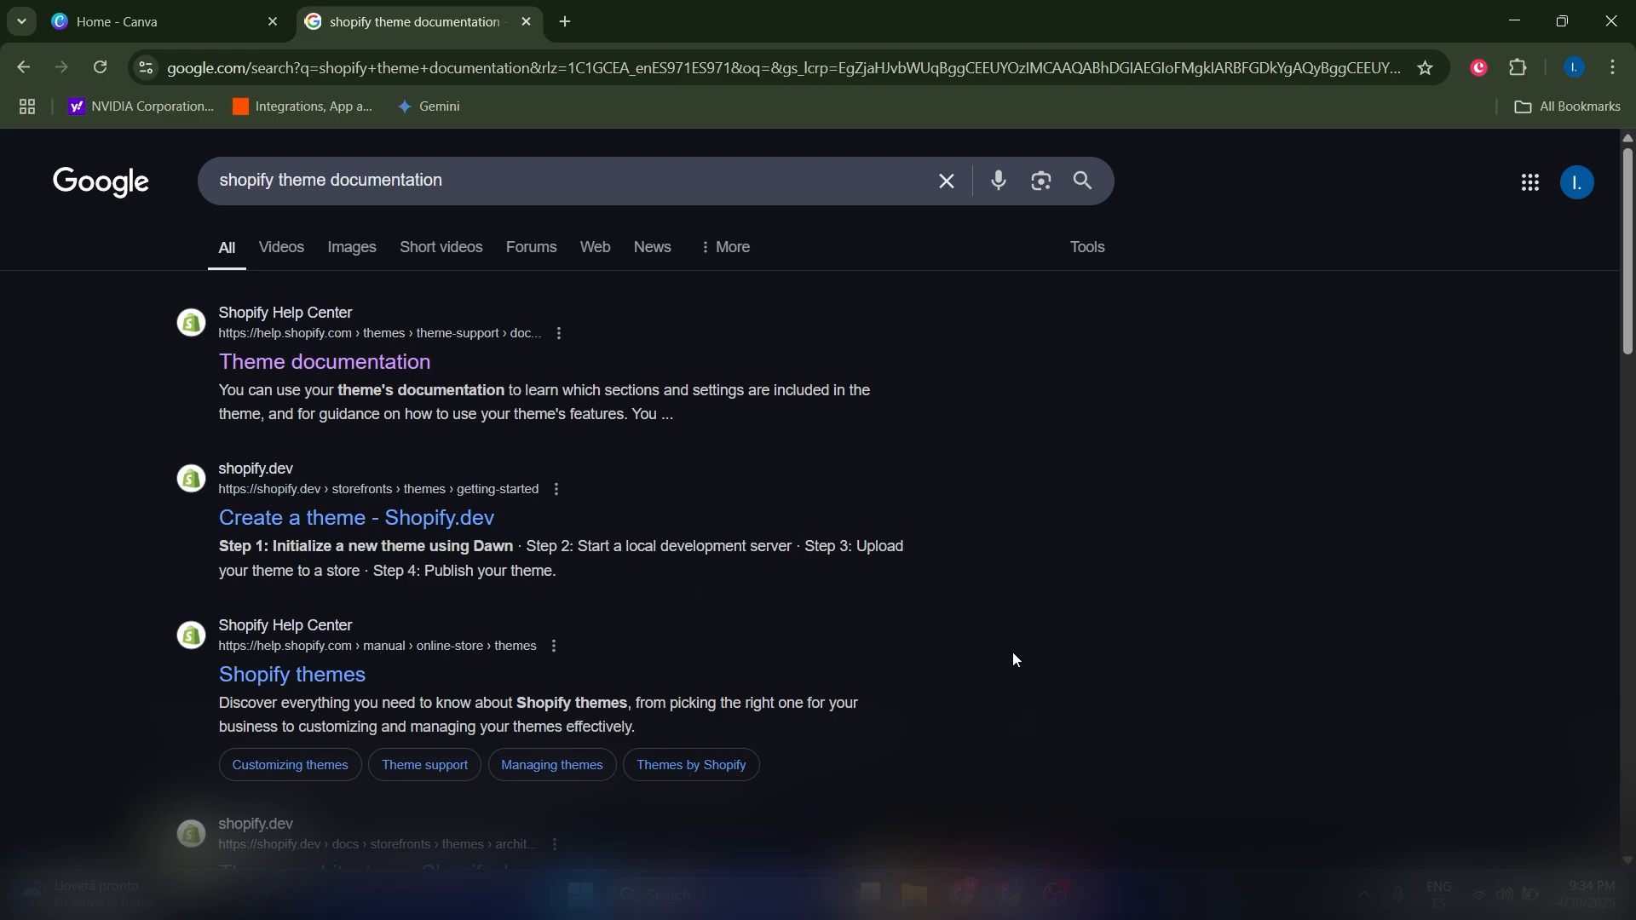
{"action": "triple_click", "coordinate": [453, 191]}
{"action": "left_click", "coordinate": [1, 498]}
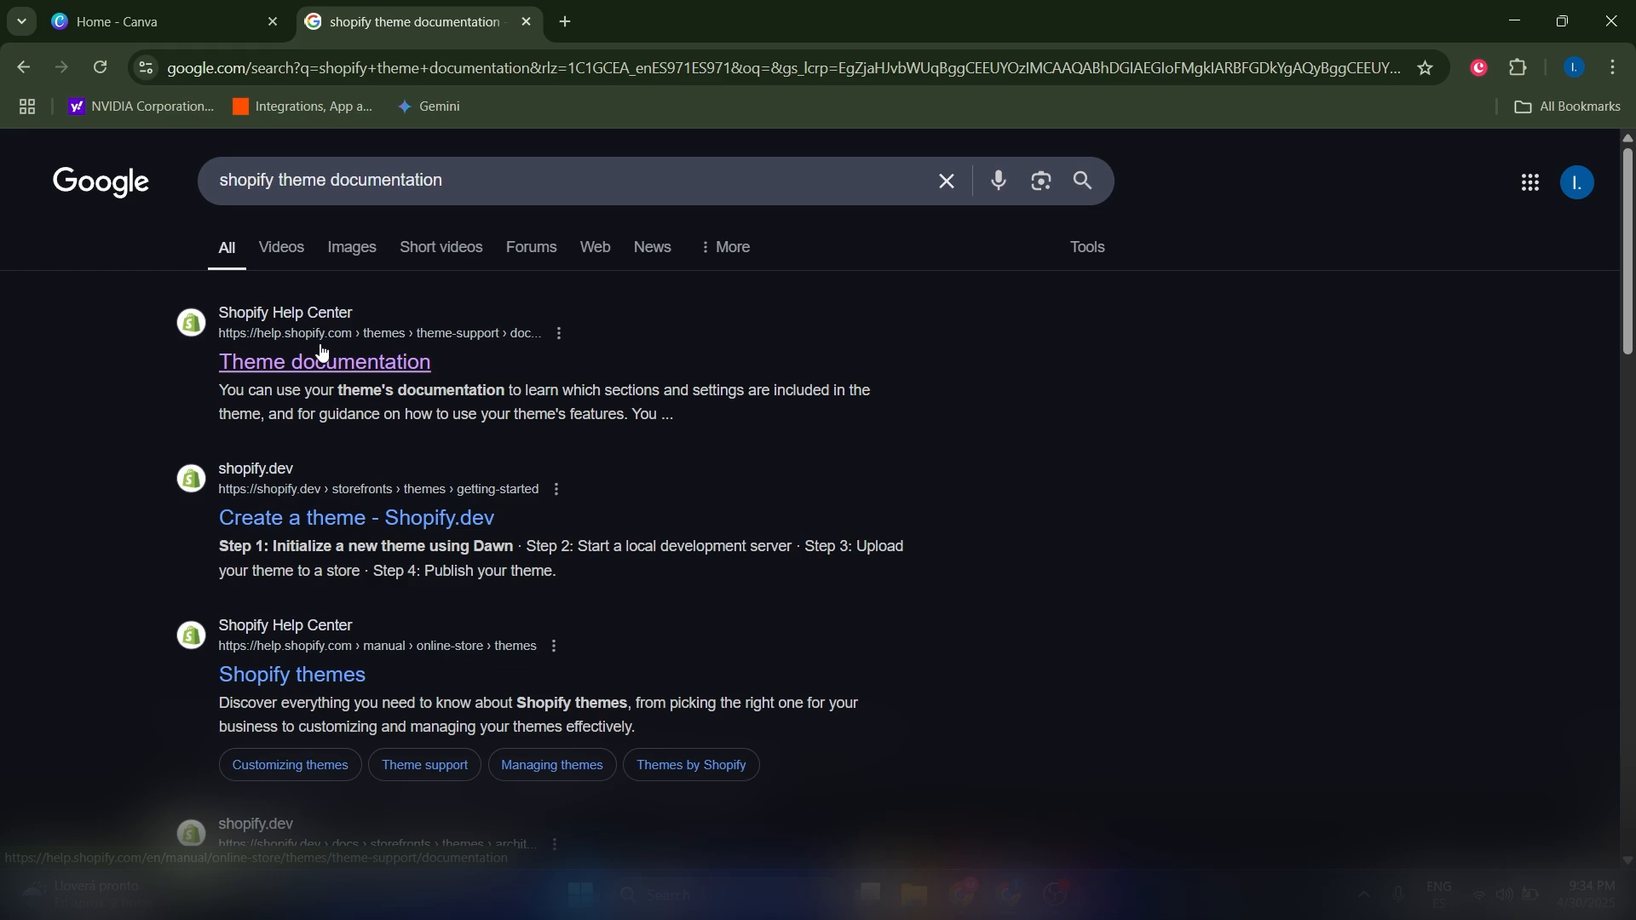
Step: Read the paid-theme steps in Shopify's Theme documentation article, then go back to Canva
{"action": "left_click", "coordinate": [325, 362]}
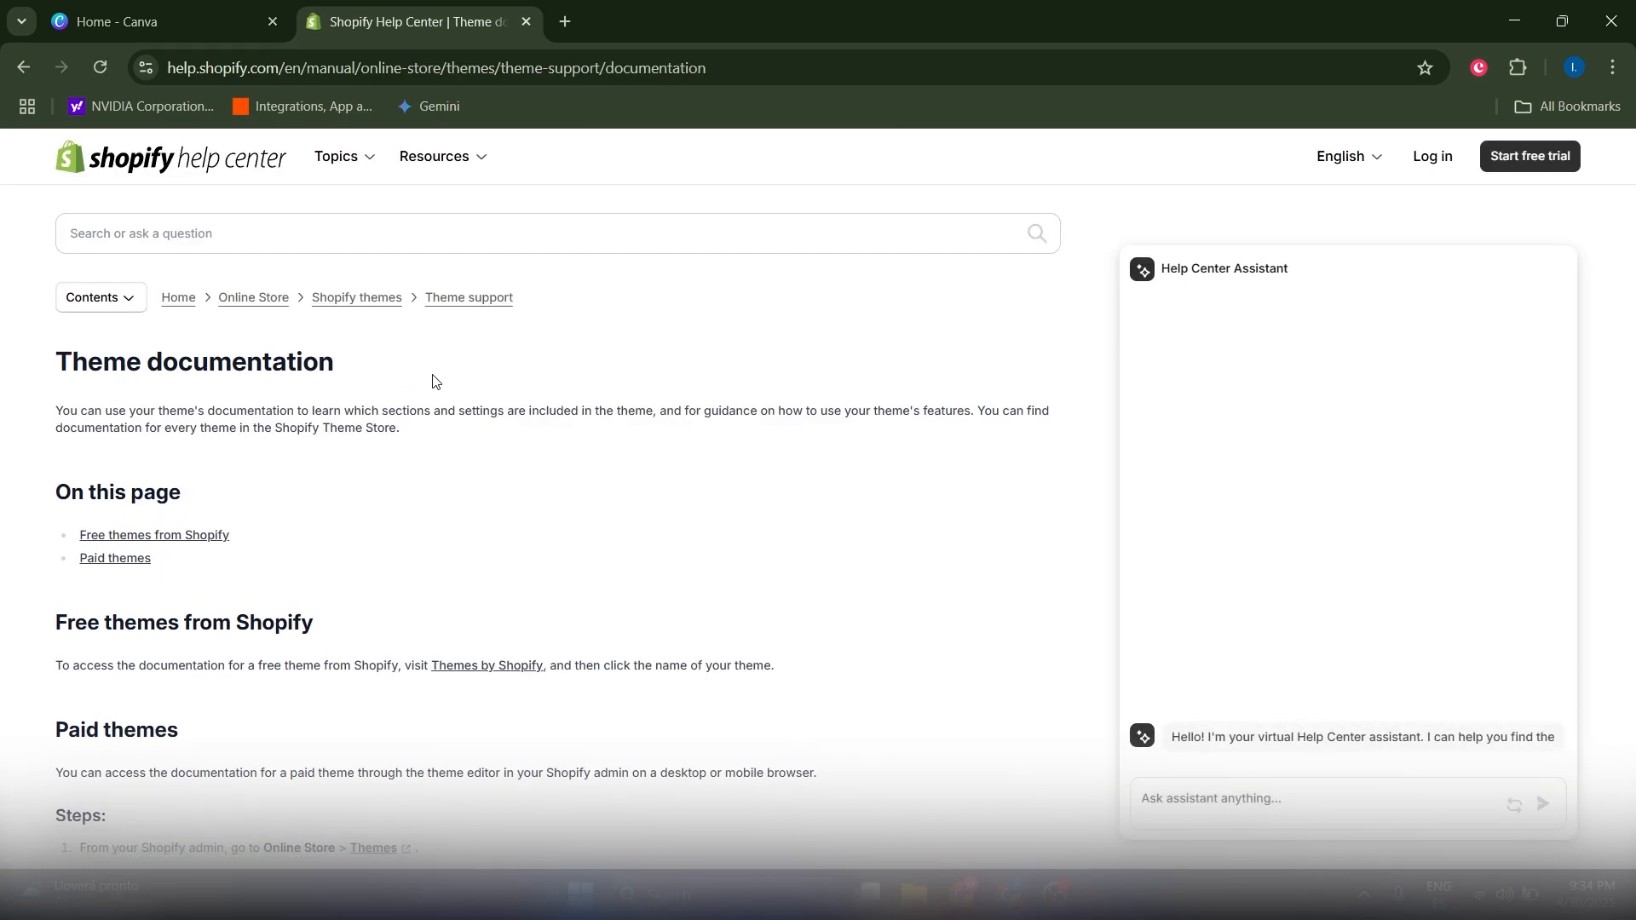
{"action": "scroll", "coordinate": [507, 443], "scroll_direction": "down", "scroll_amount": 5}
{"action": "left_click_drag", "start_coordinate": [290, 556], "coordinate": [247, 450]}
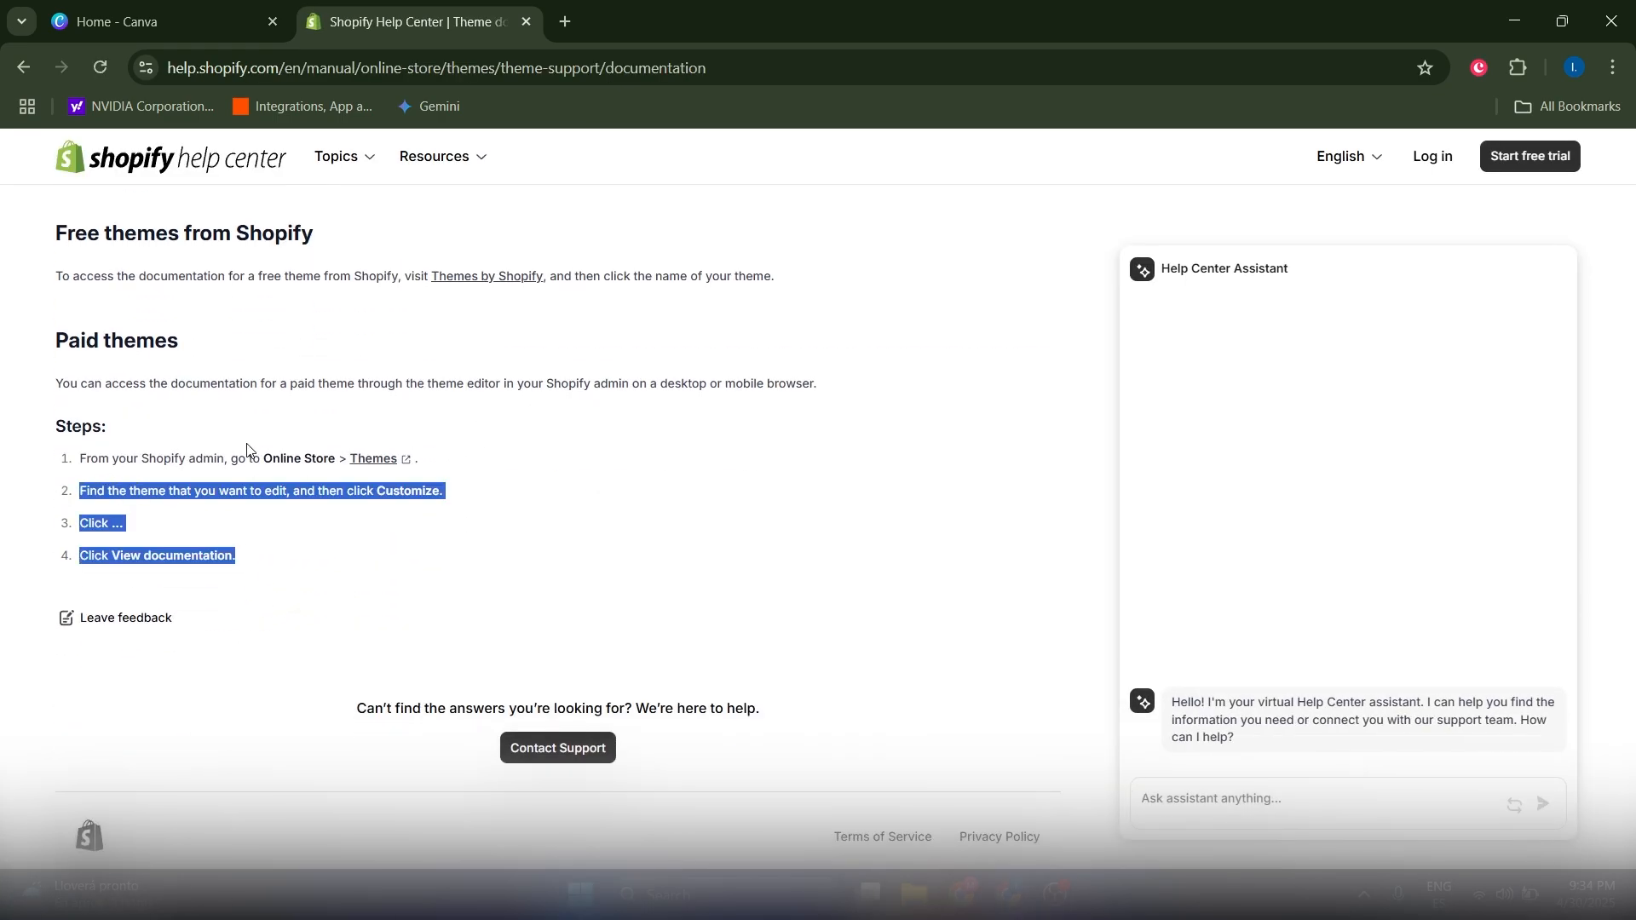
{"action": "left_click", "coordinate": [201, 464]}
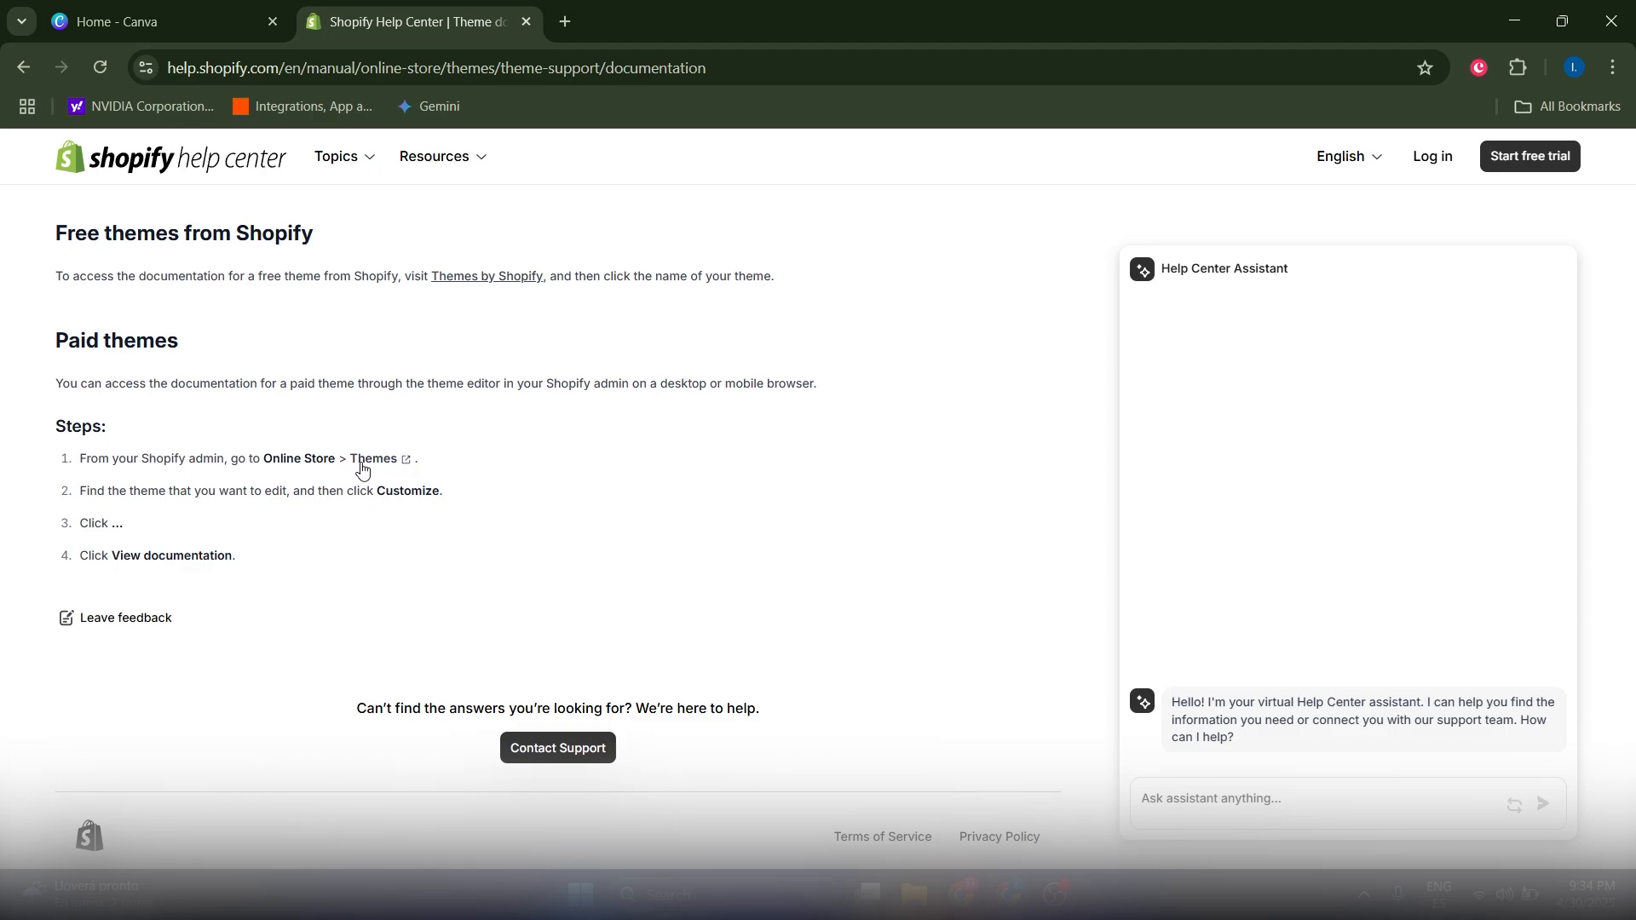
{"action": "double_click", "coordinate": [385, 491]}
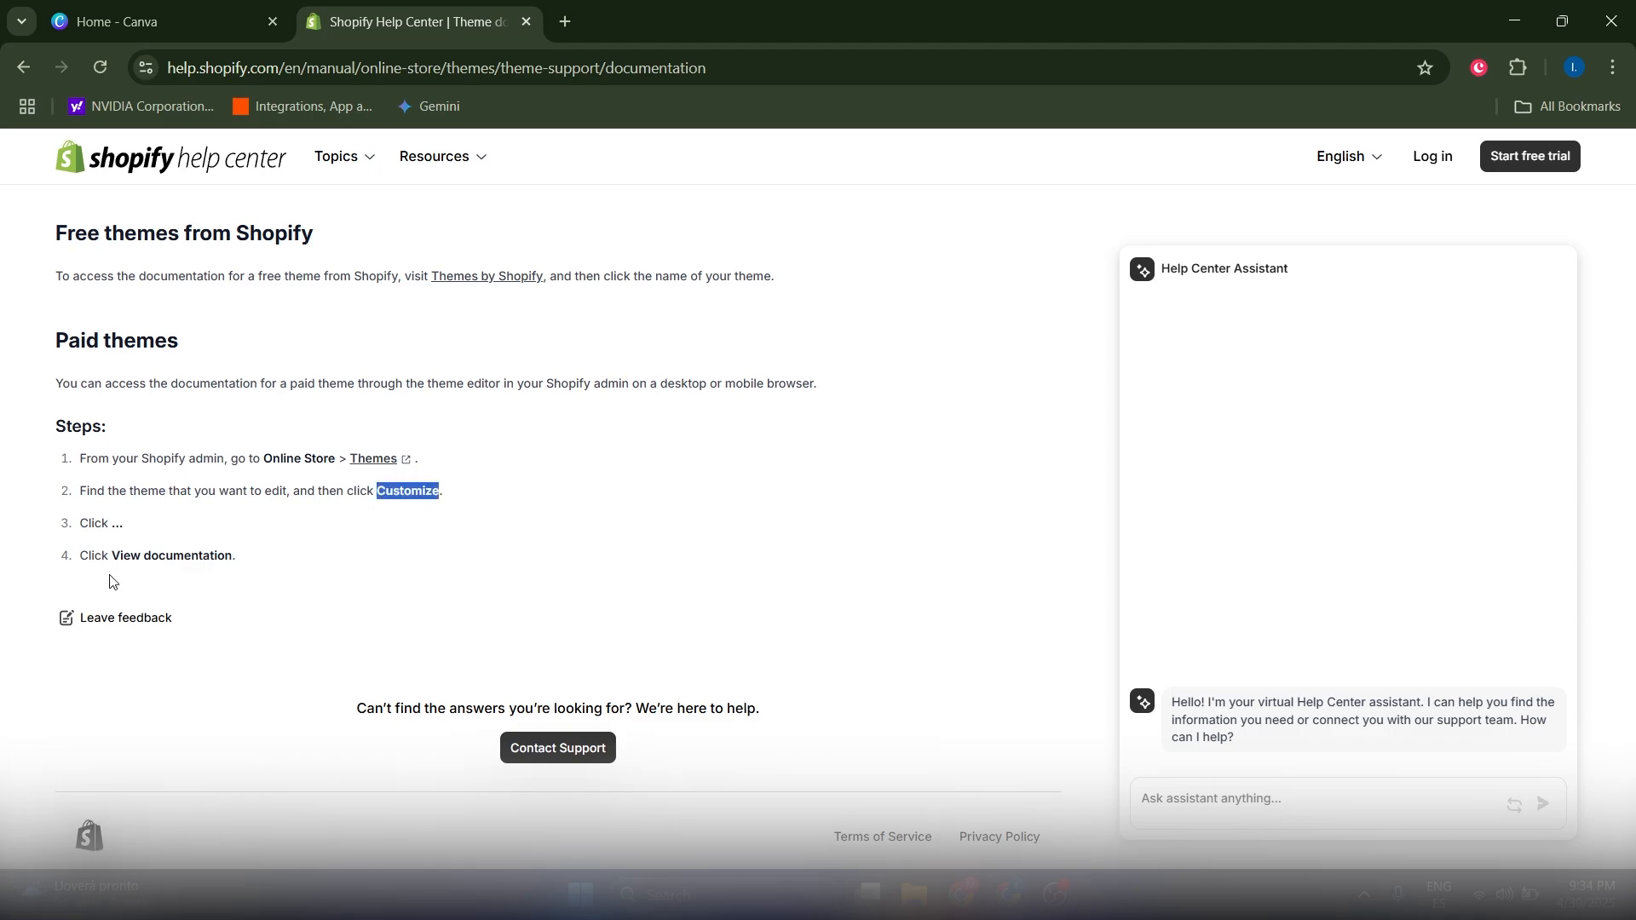
{"action": "left_click", "coordinate": [109, 523]}
{"action": "double_click", "coordinate": [177, 555]}
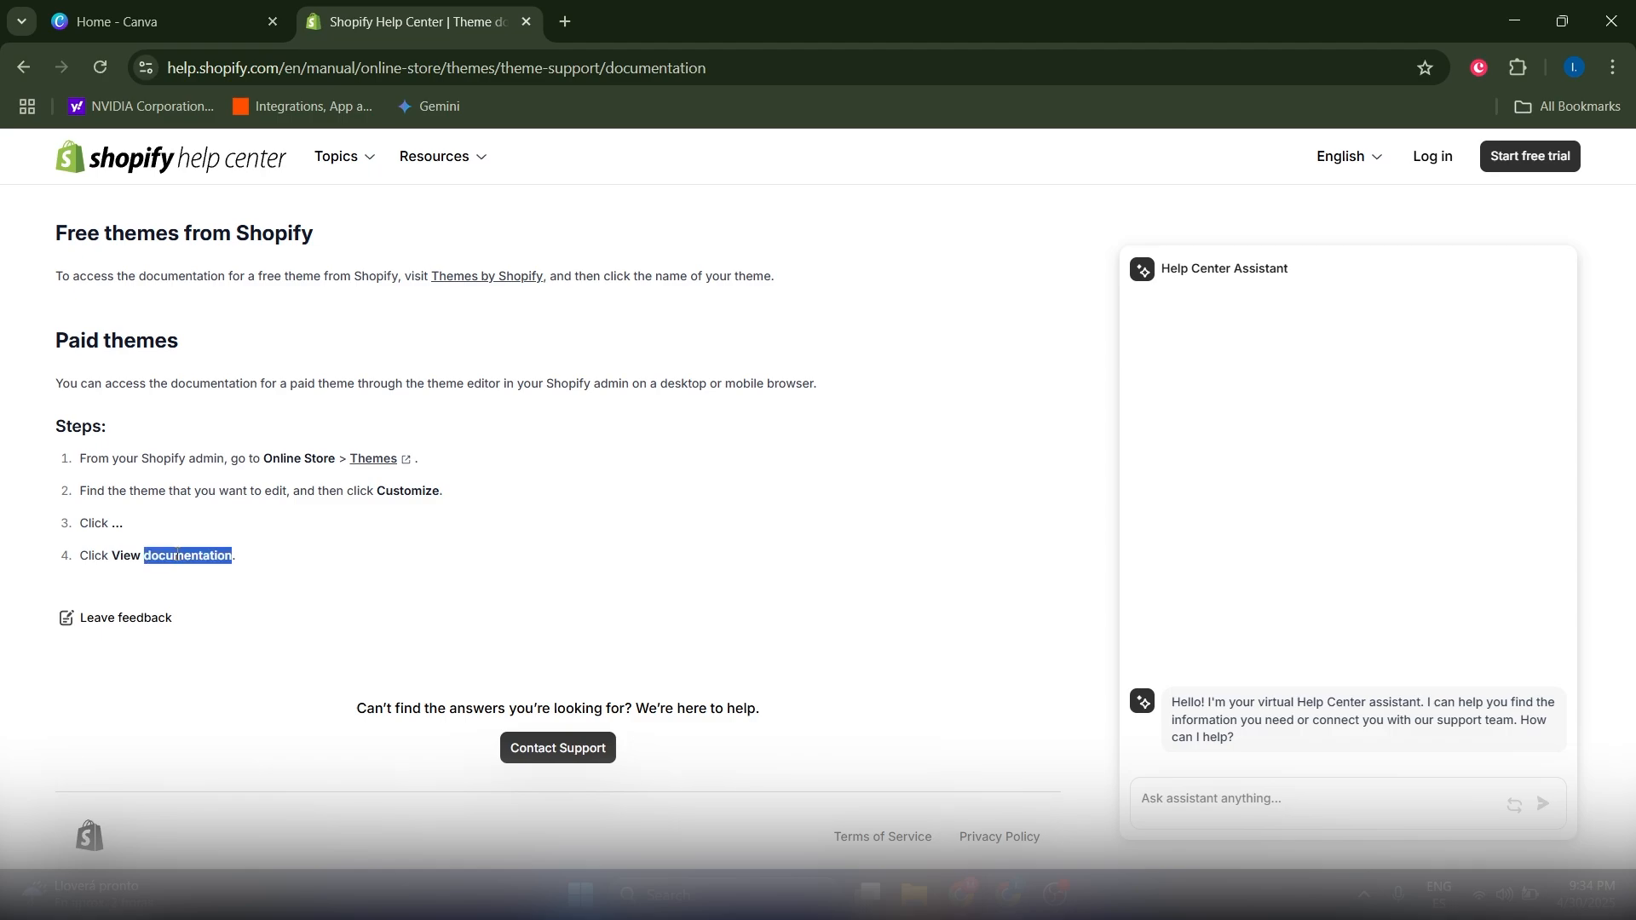
{"action": "left_click", "coordinate": [217, 552]}
{"action": "left_click", "coordinate": [128, 21]}
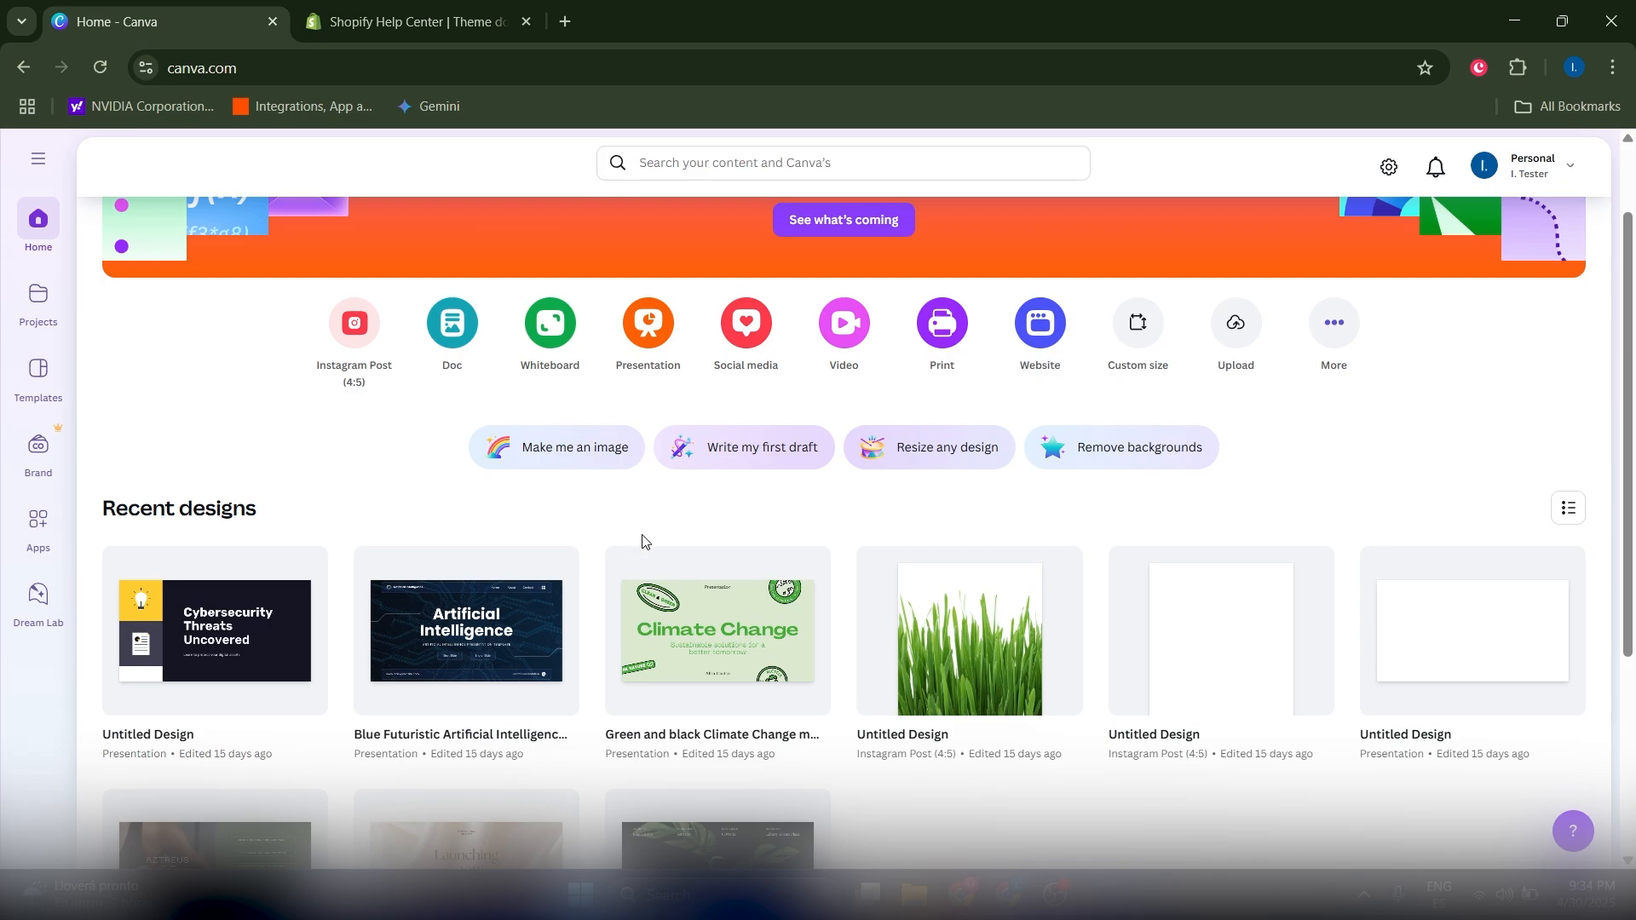
Step: Create a custom-size design with width 1200 and height 400 px
{"action": "scroll", "coordinate": [646, 542], "scroll_direction": "up", "scroll_amount": 1}
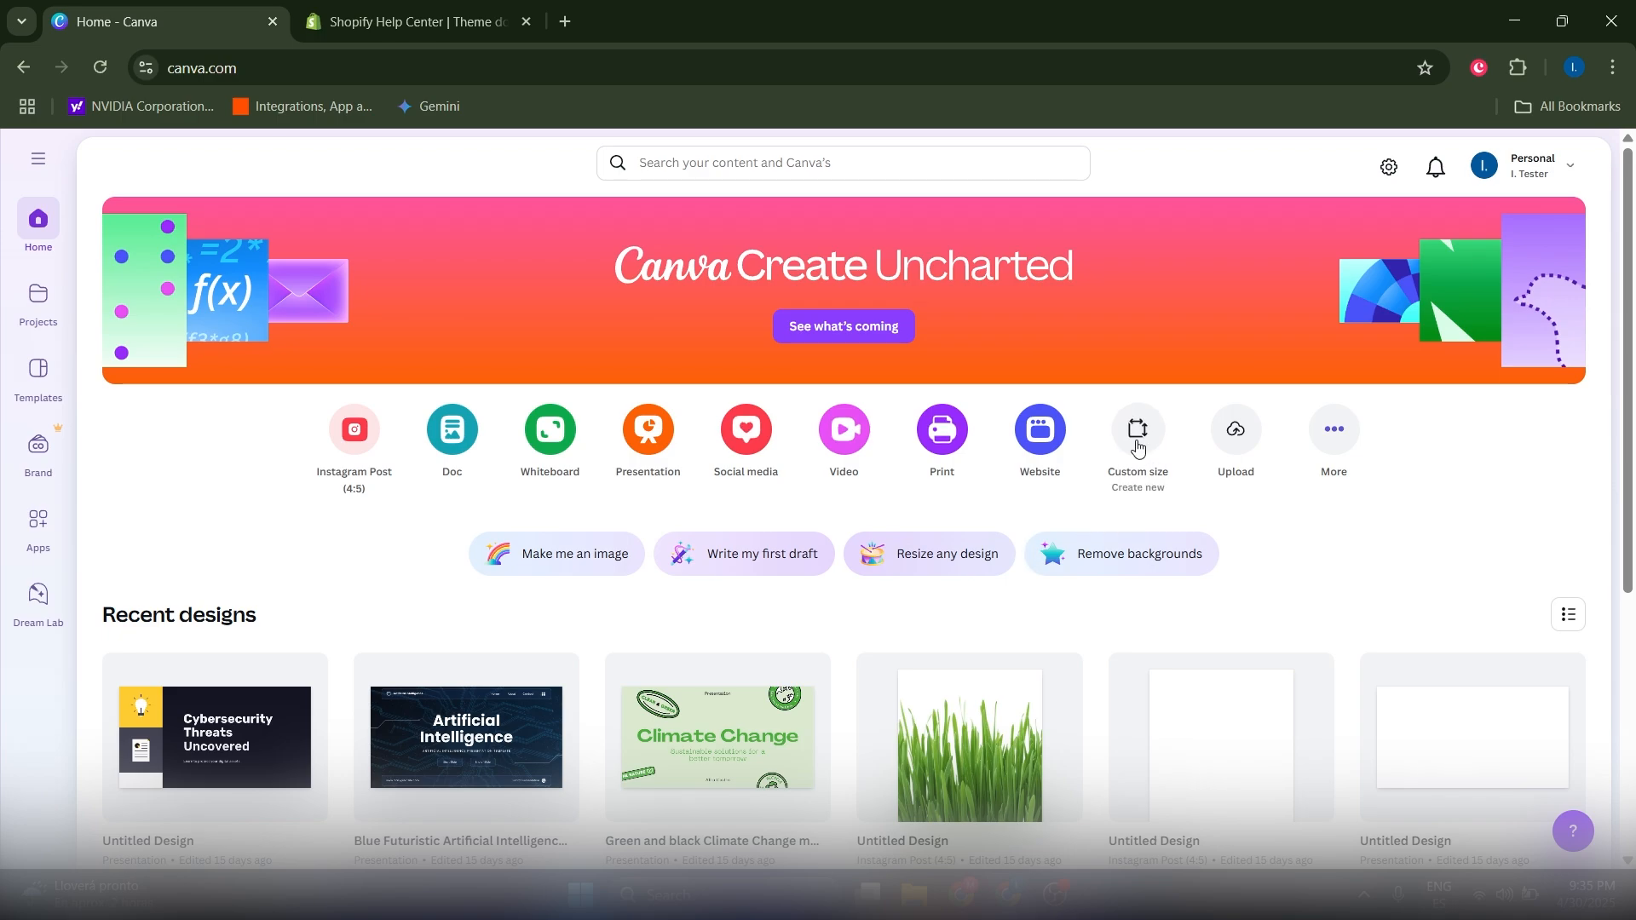
{"action": "left_click", "coordinate": [1139, 449]}
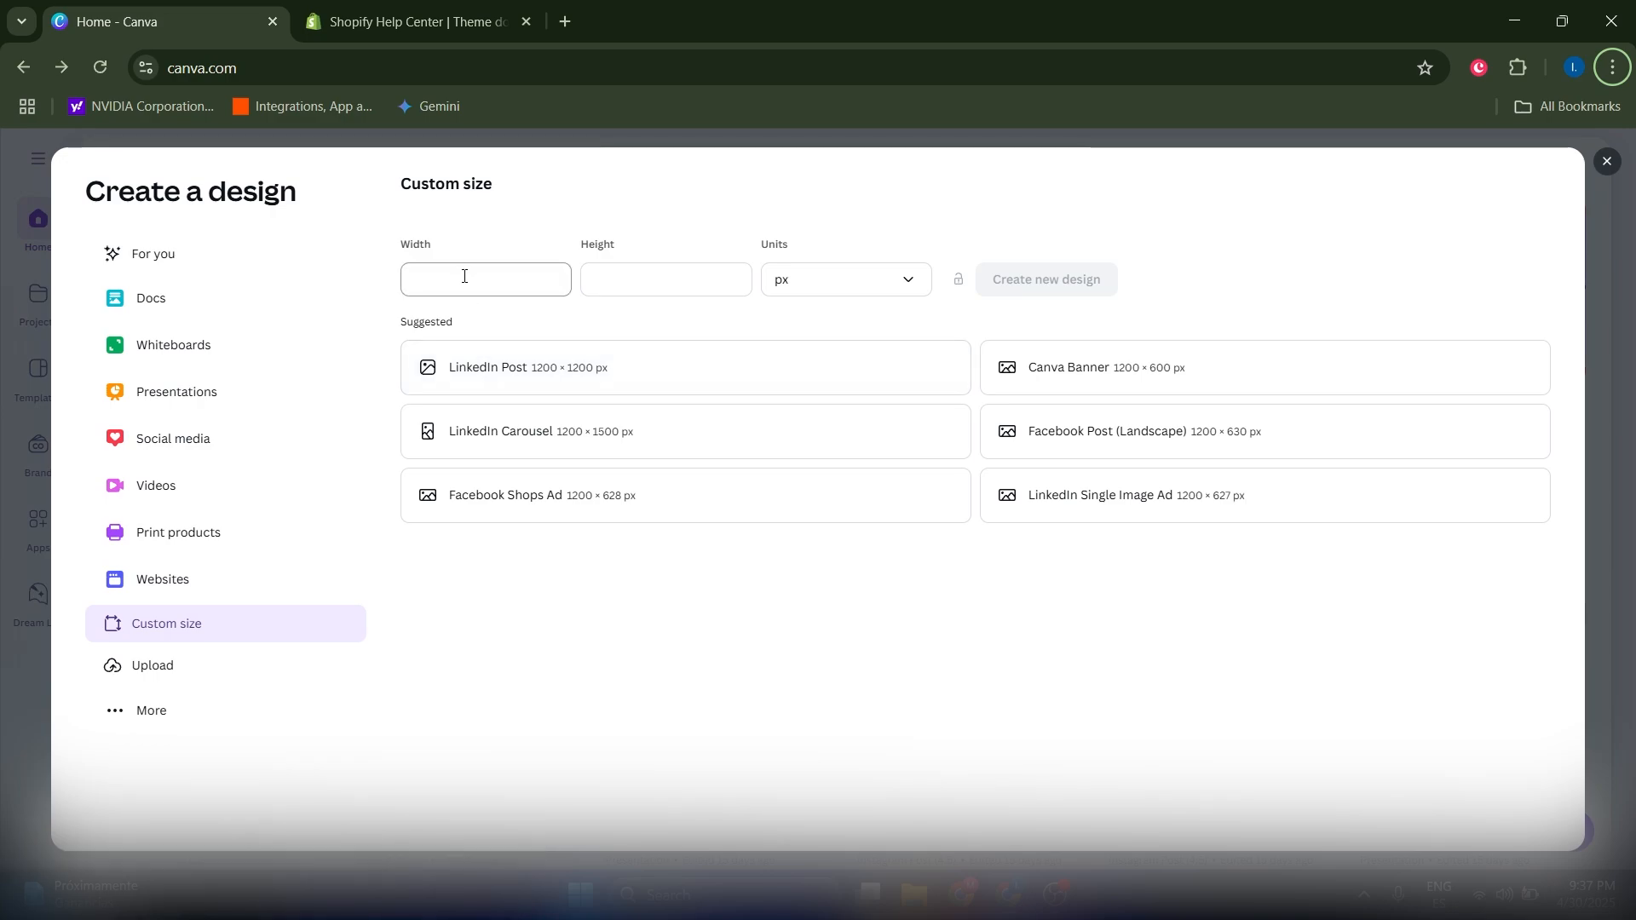
{"action": "left_click", "coordinate": [464, 276]}
{"action": "type", "text": "12"}
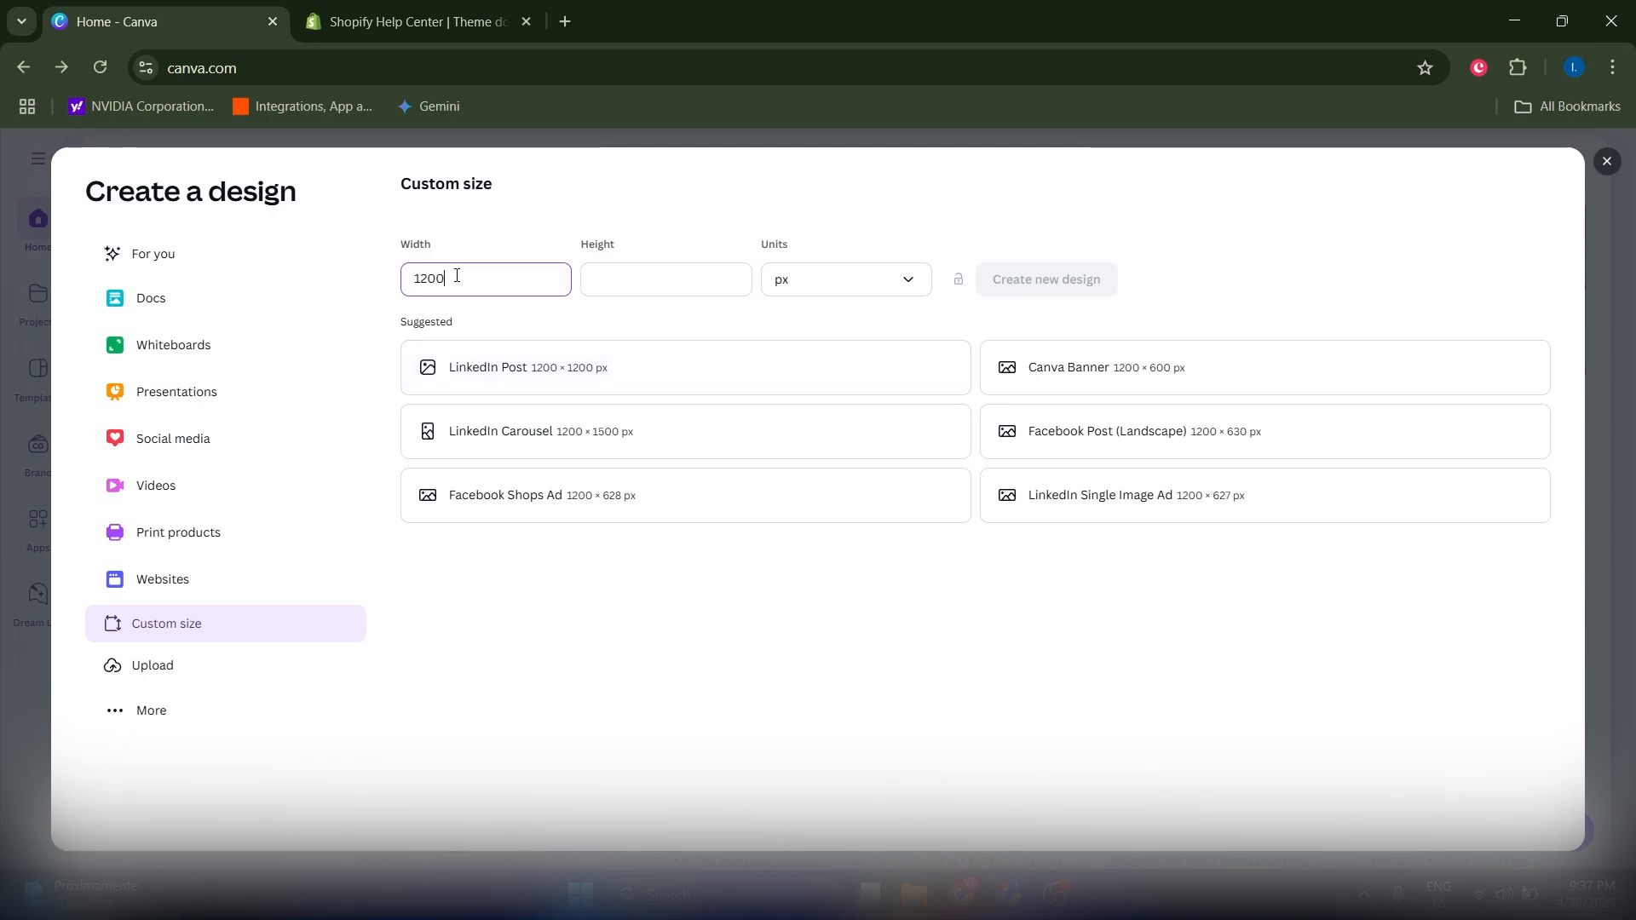
{"action": "type", "text": "00"}
{"action": "left_click", "coordinate": [619, 278]}
{"action": "type", "text": "400"}
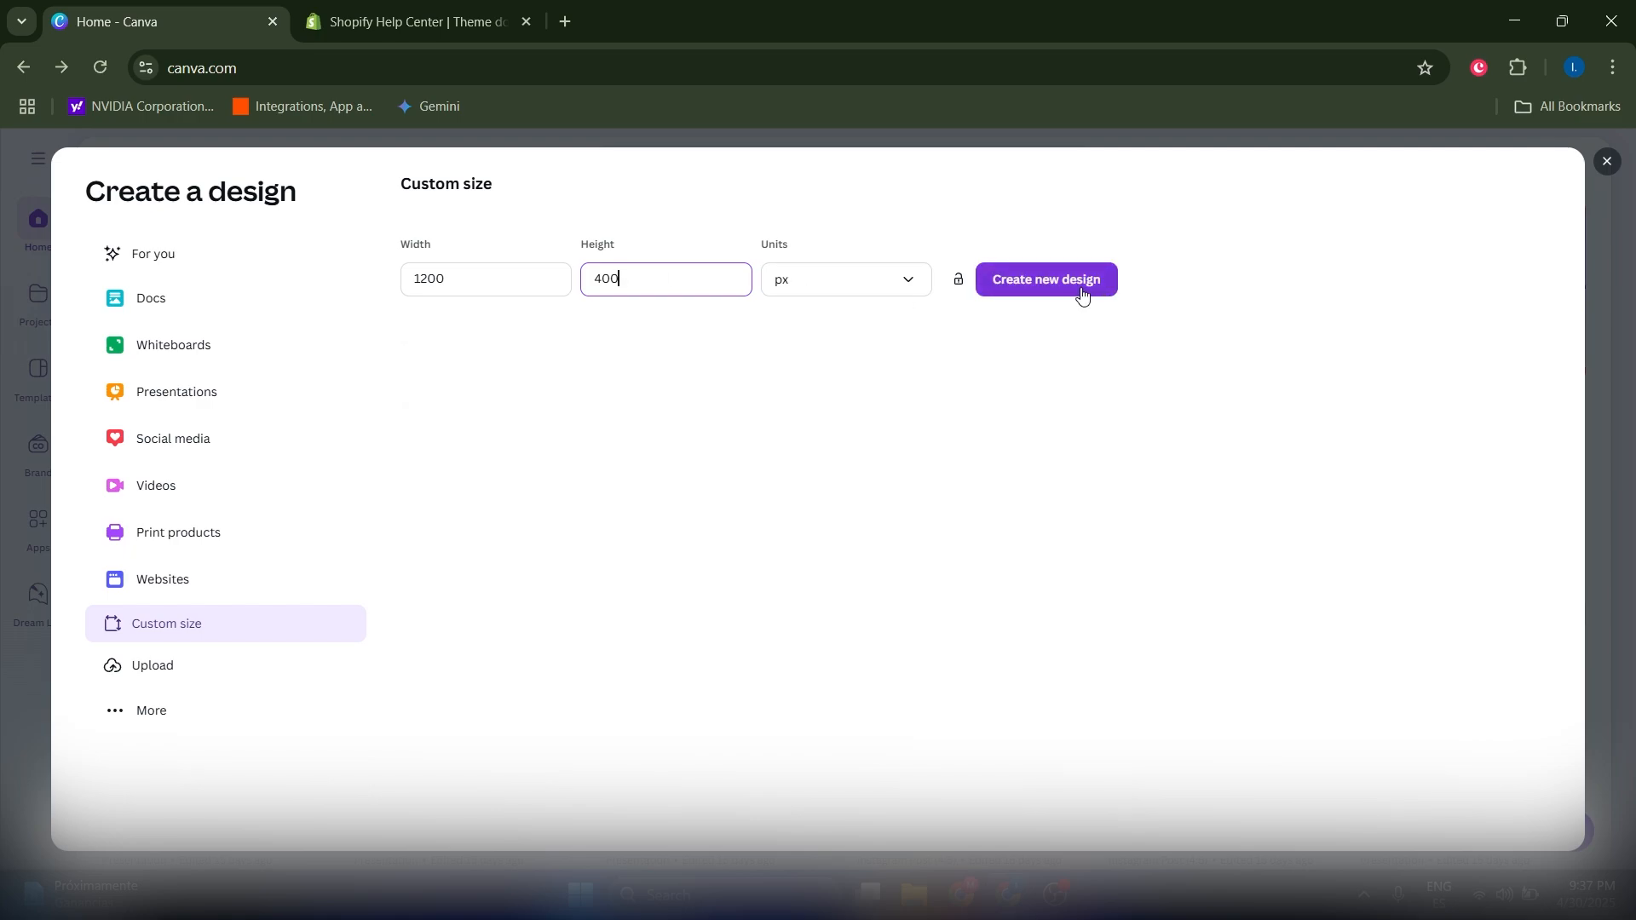
{"action": "left_click", "coordinate": [1081, 288]}
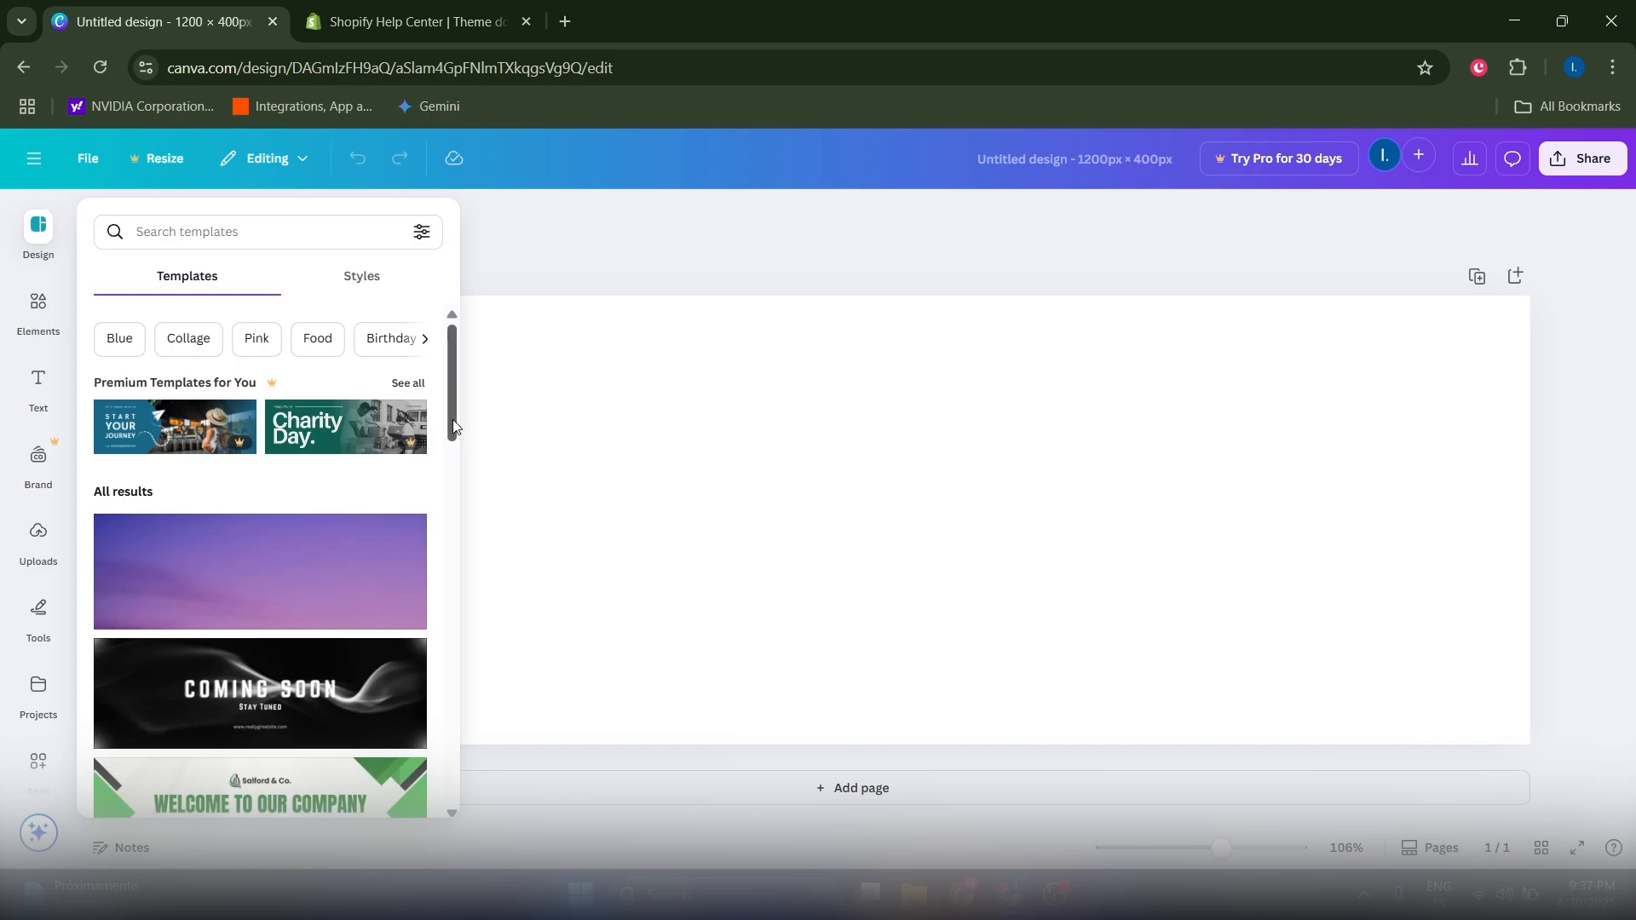
{"action": "scroll", "coordinate": [216, 614], "scroll_direction": "down", "scroll_amount": 8}
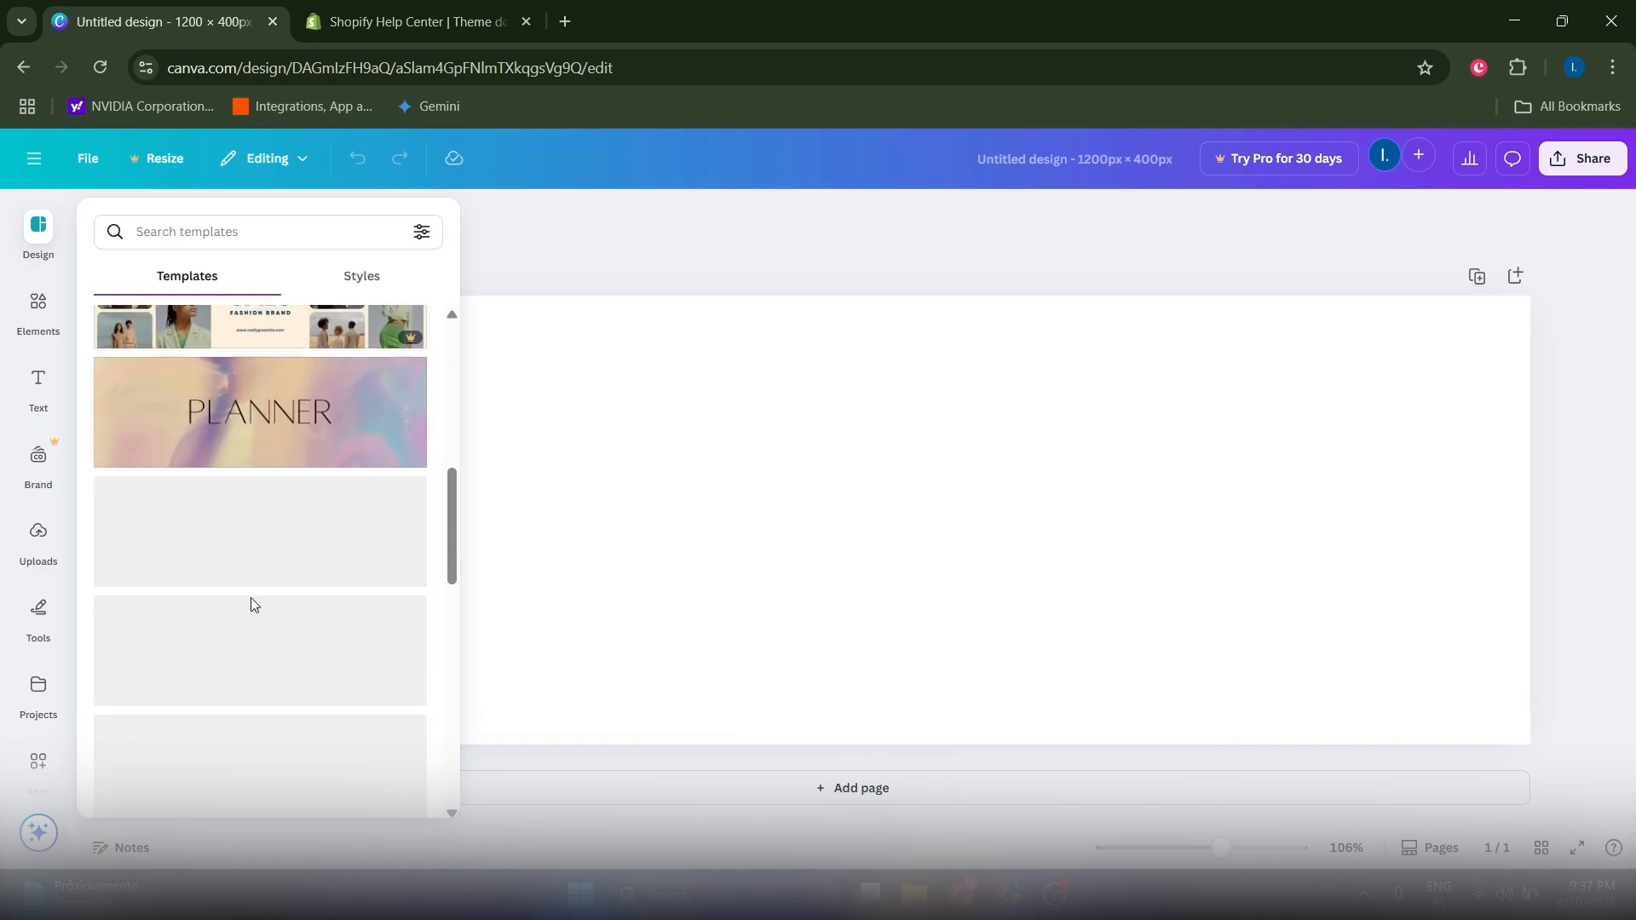
{"action": "scroll", "coordinate": [264, 610], "scroll_direction": "up", "scroll_amount": 3}
{"action": "scroll", "coordinate": [282, 626], "scroll_direction": "down", "scroll_amount": 6}
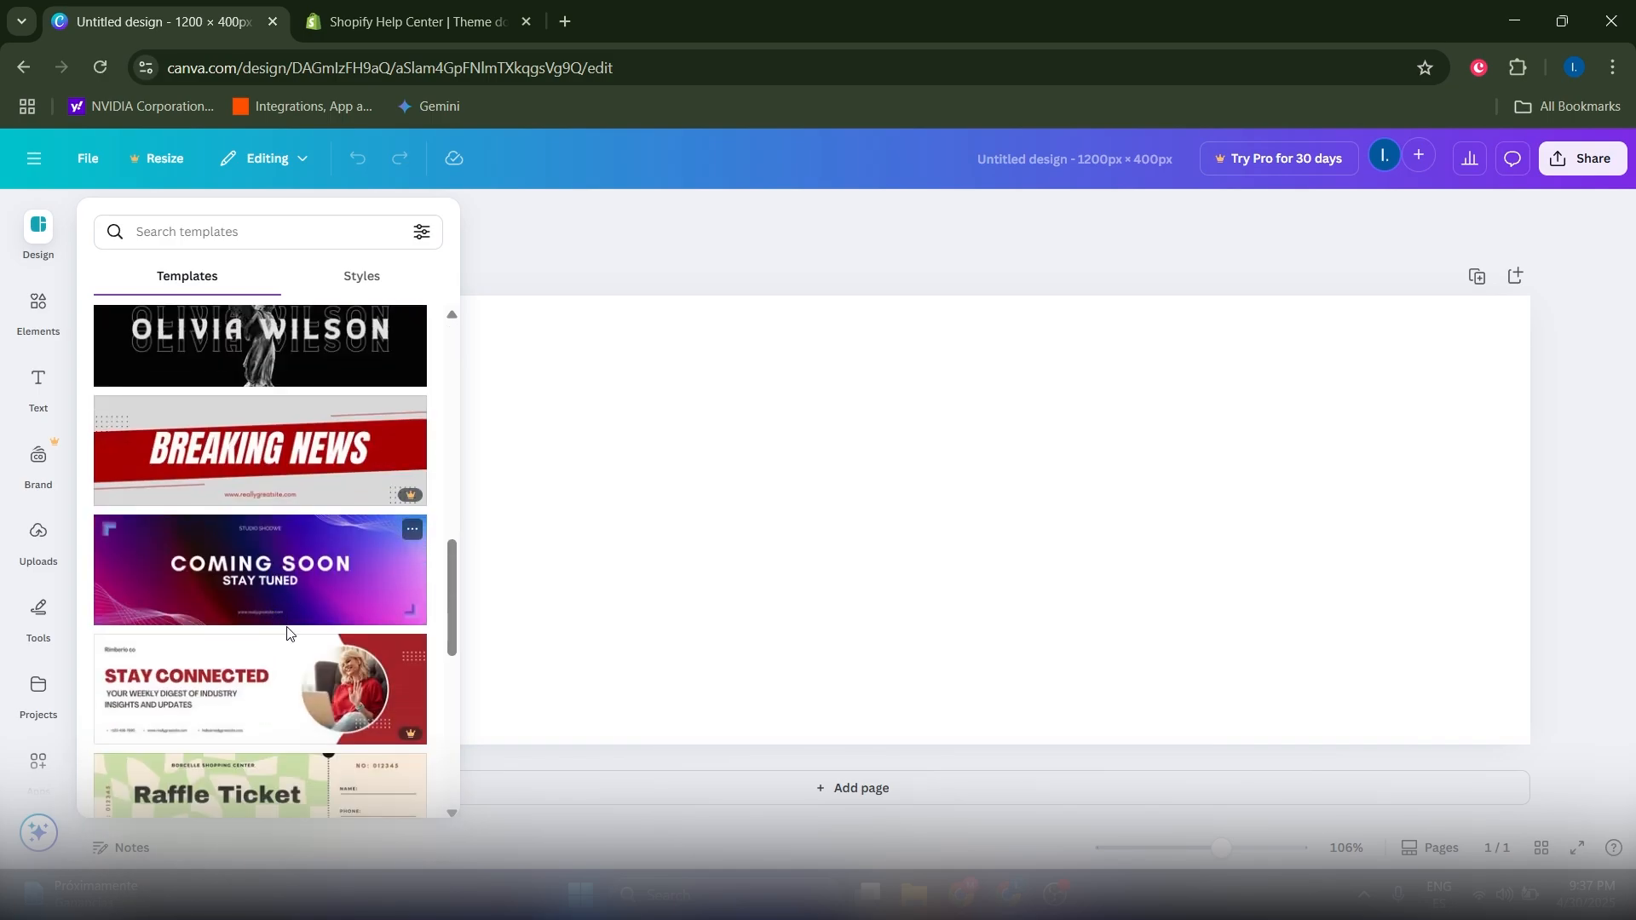
{"action": "scroll", "coordinate": [390, 628], "scroll_direction": "down", "scroll_amount": 3}
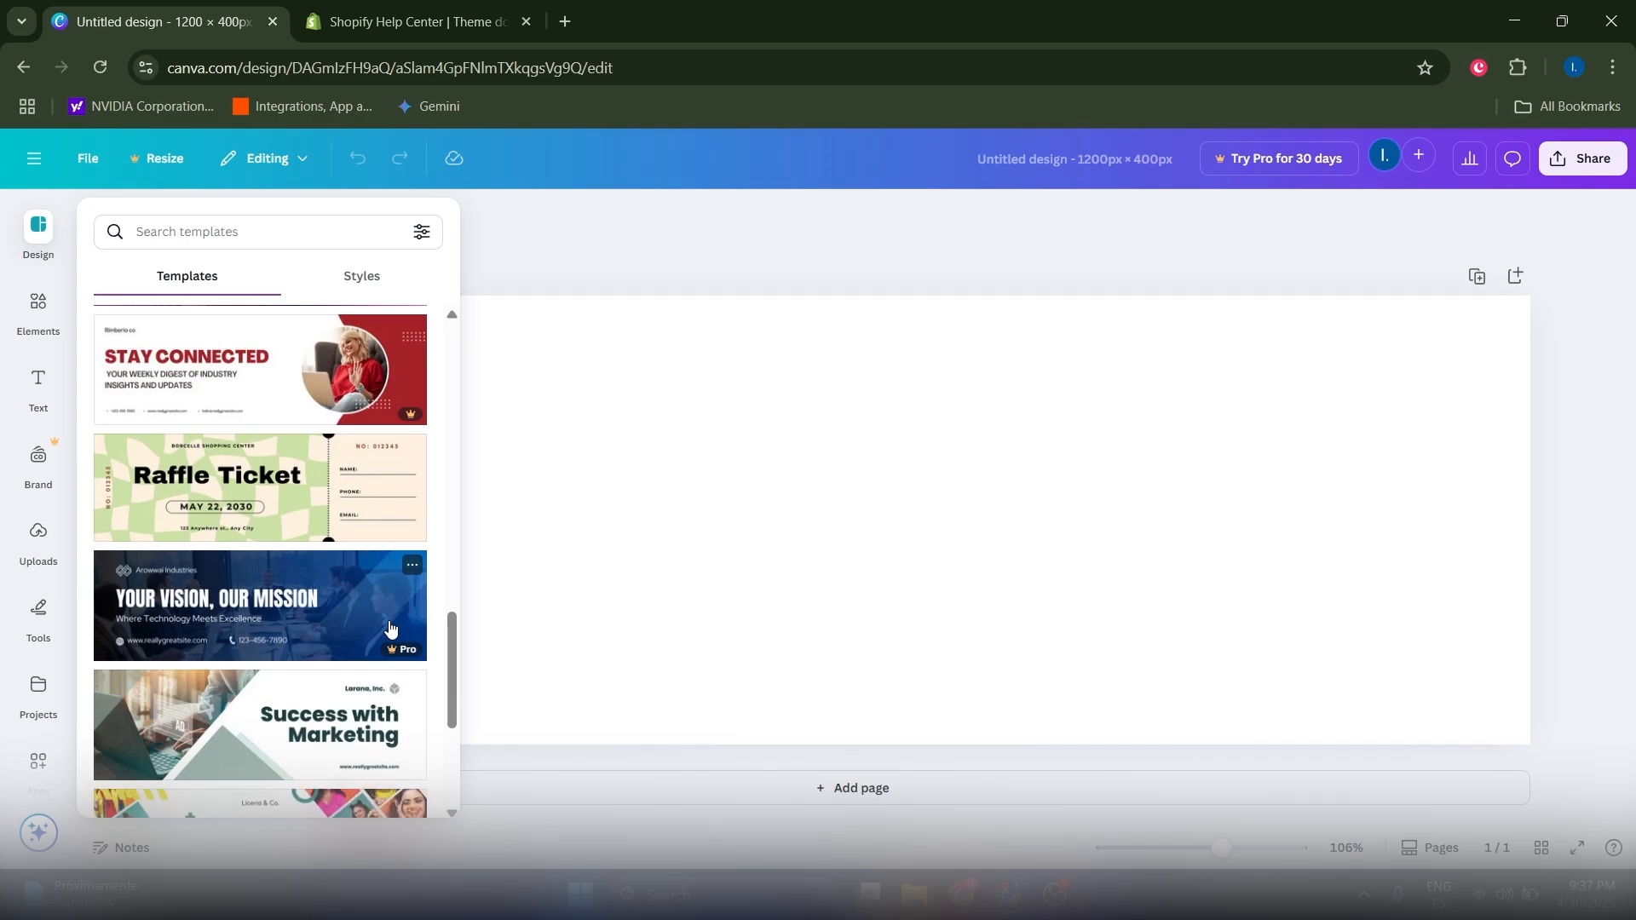
{"action": "scroll", "coordinate": [329, 580], "scroll_direction": "up", "scroll_amount": 15}
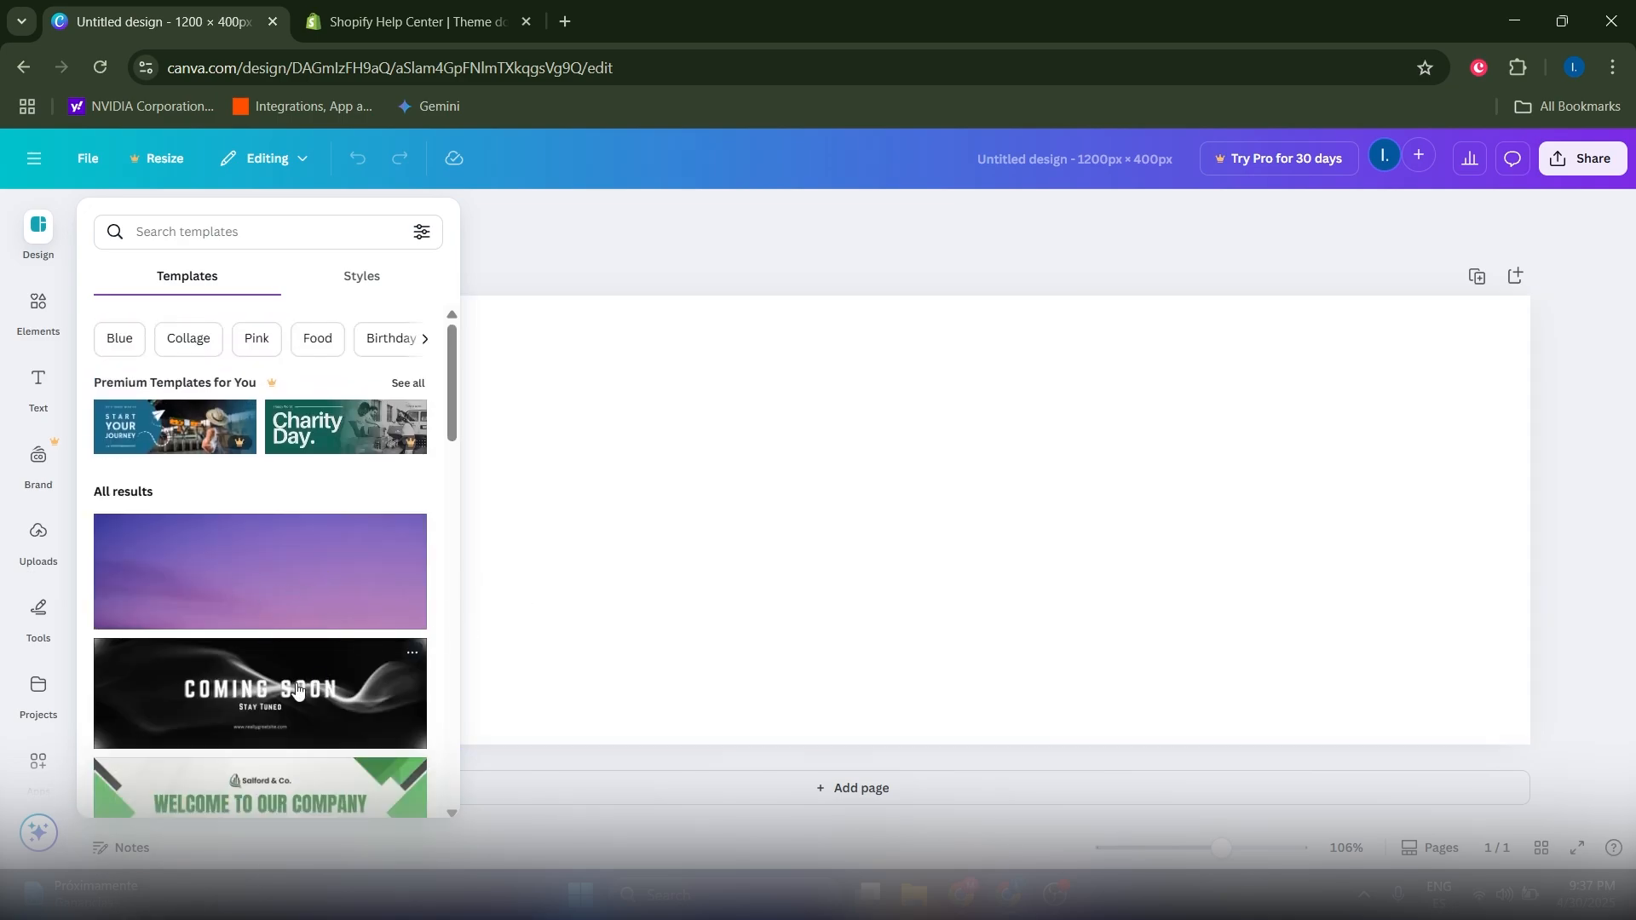
{"action": "scroll", "coordinate": [294, 690], "scroll_direction": "down", "scroll_amount": 5}
{"action": "scroll", "coordinate": [347, 556], "scroll_direction": "up", "scroll_amount": 6}
Step: Place the uploaded latte-art photo onto the banner
{"action": "left_click", "coordinate": [30, 569]}
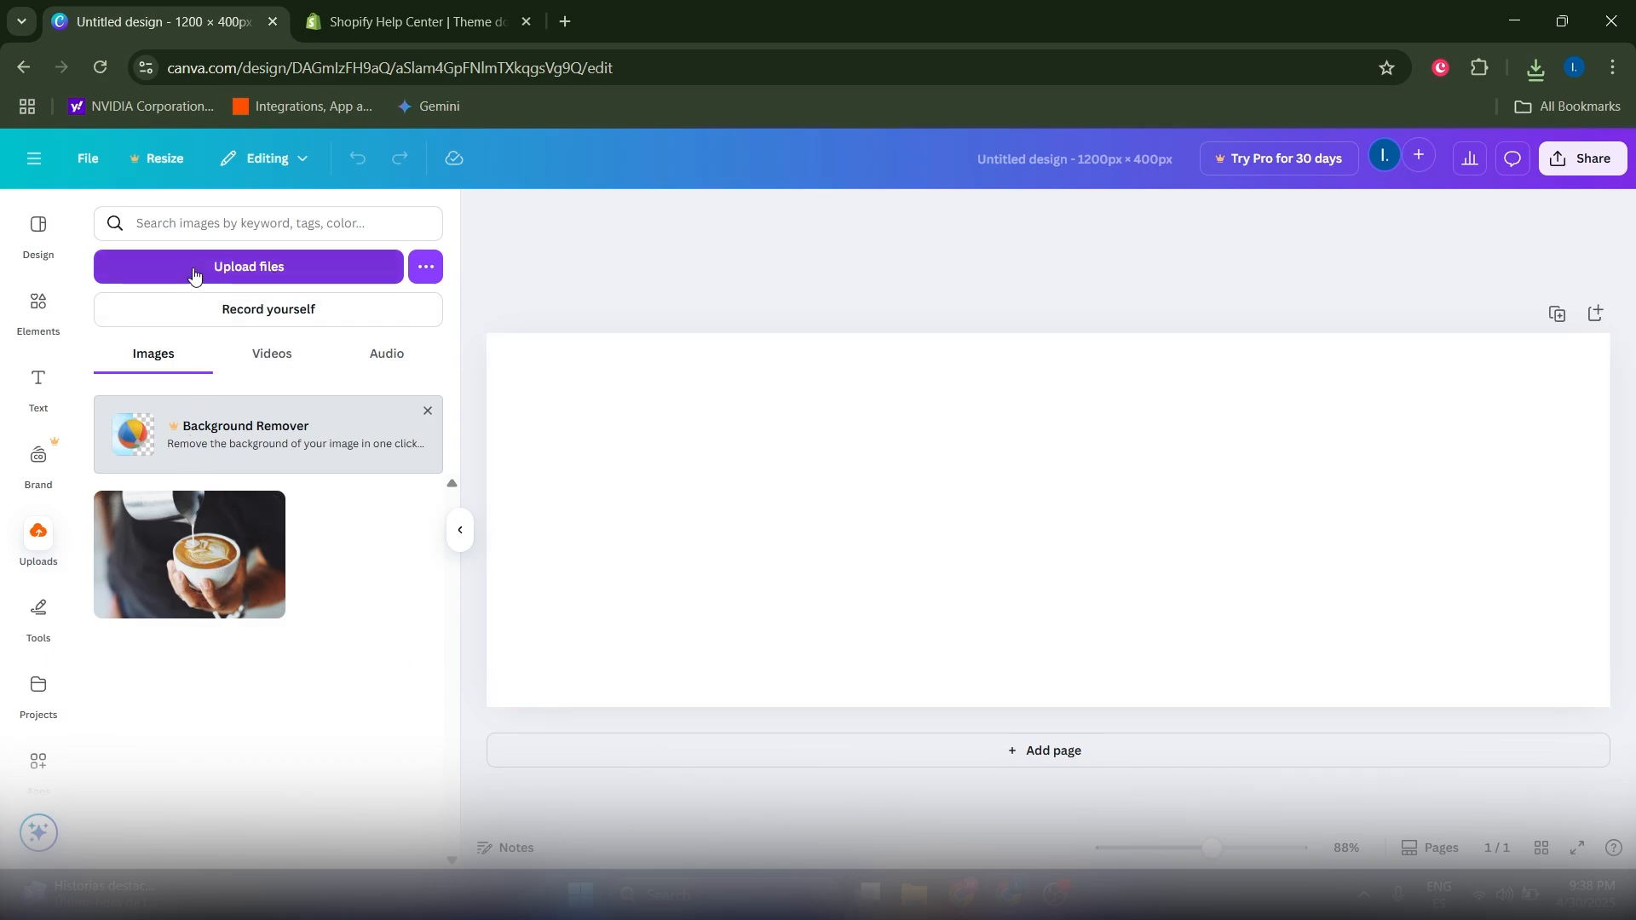
{"action": "mouse_move", "coordinate": [181, 566]}
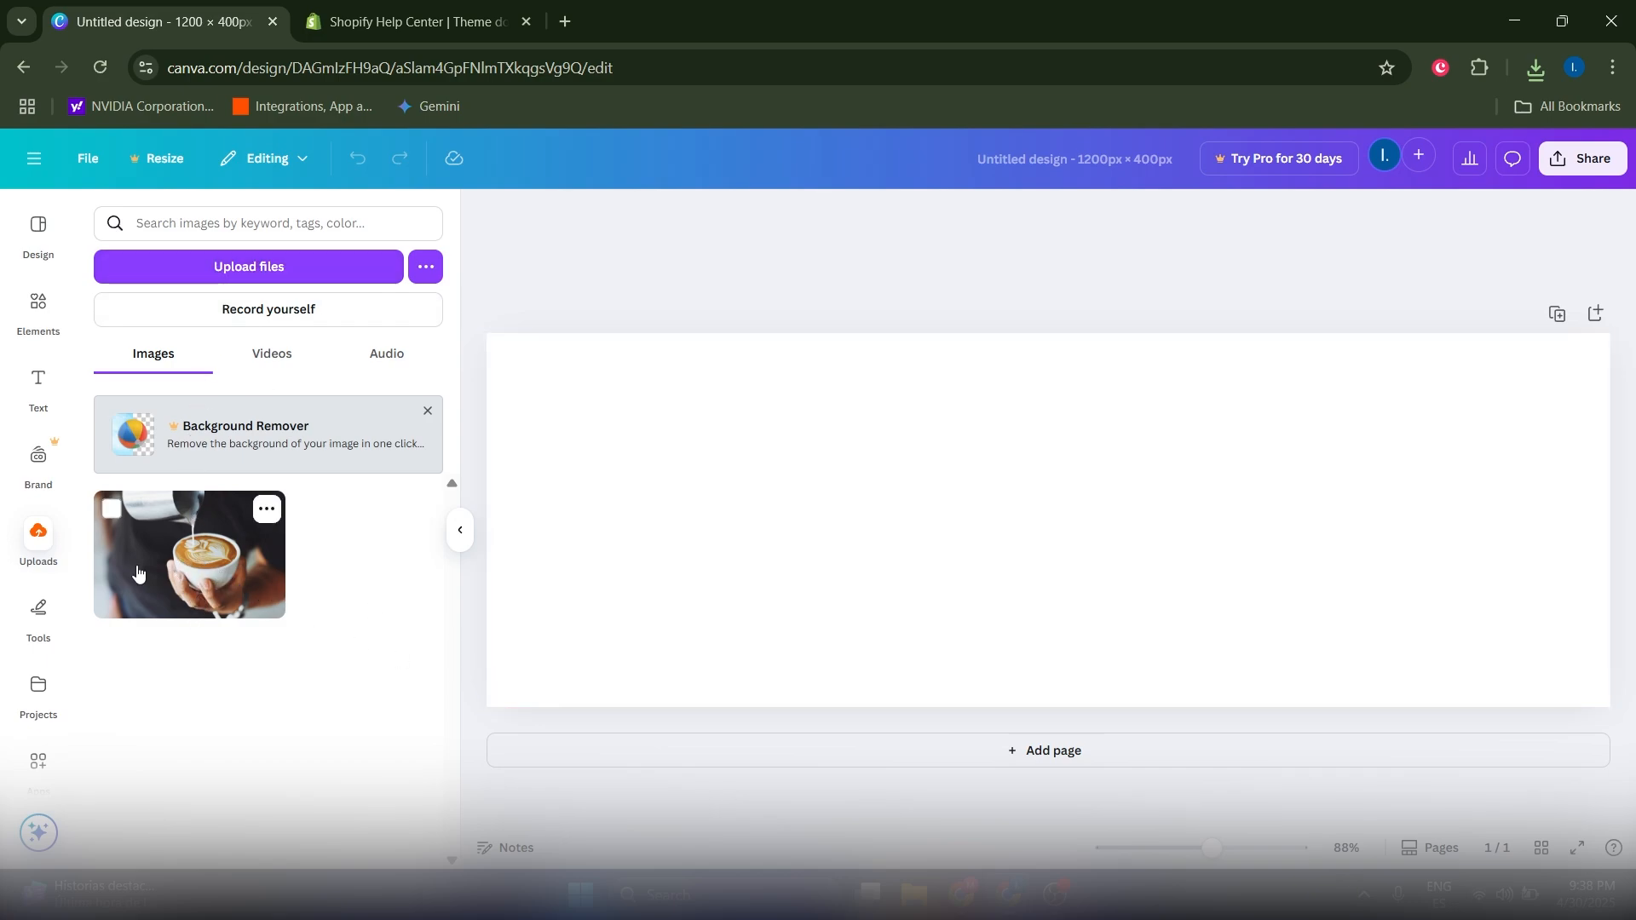
{"action": "left_click_drag", "start_coordinate": [181, 565], "coordinate": [947, 514]}
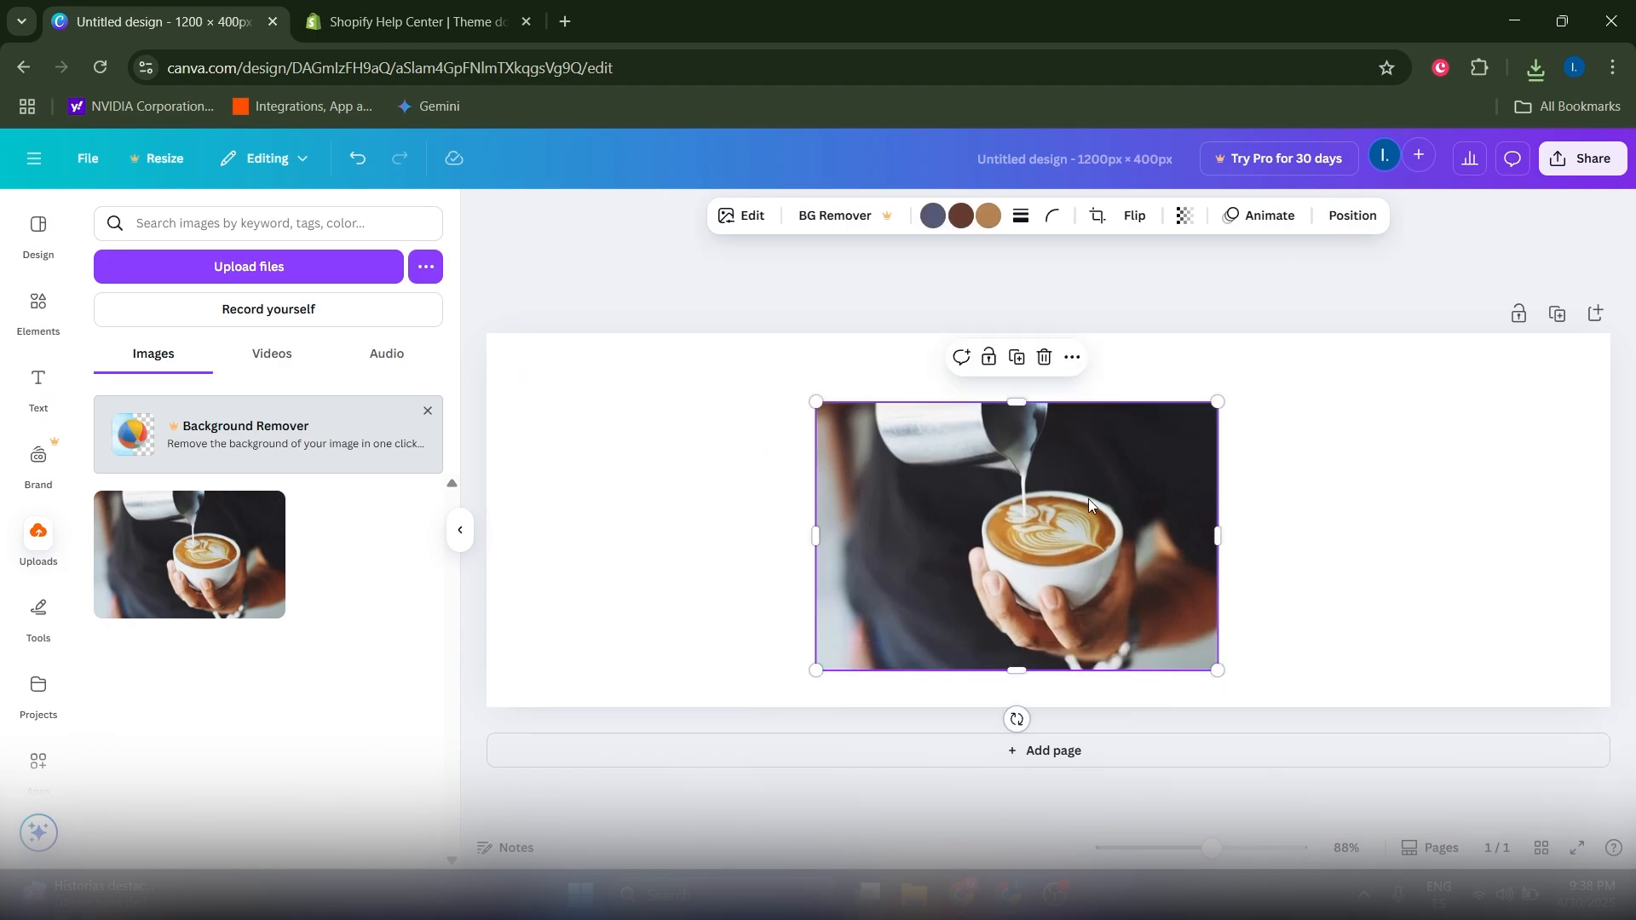
Step: Enlarge and centre the latte photo until it covers the whole banner
{"action": "left_click_drag", "start_coordinate": [1215, 399], "coordinate": [1615, 353]}
{"action": "left_click_drag", "start_coordinate": [1336, 493], "coordinate": [1260, 527]}
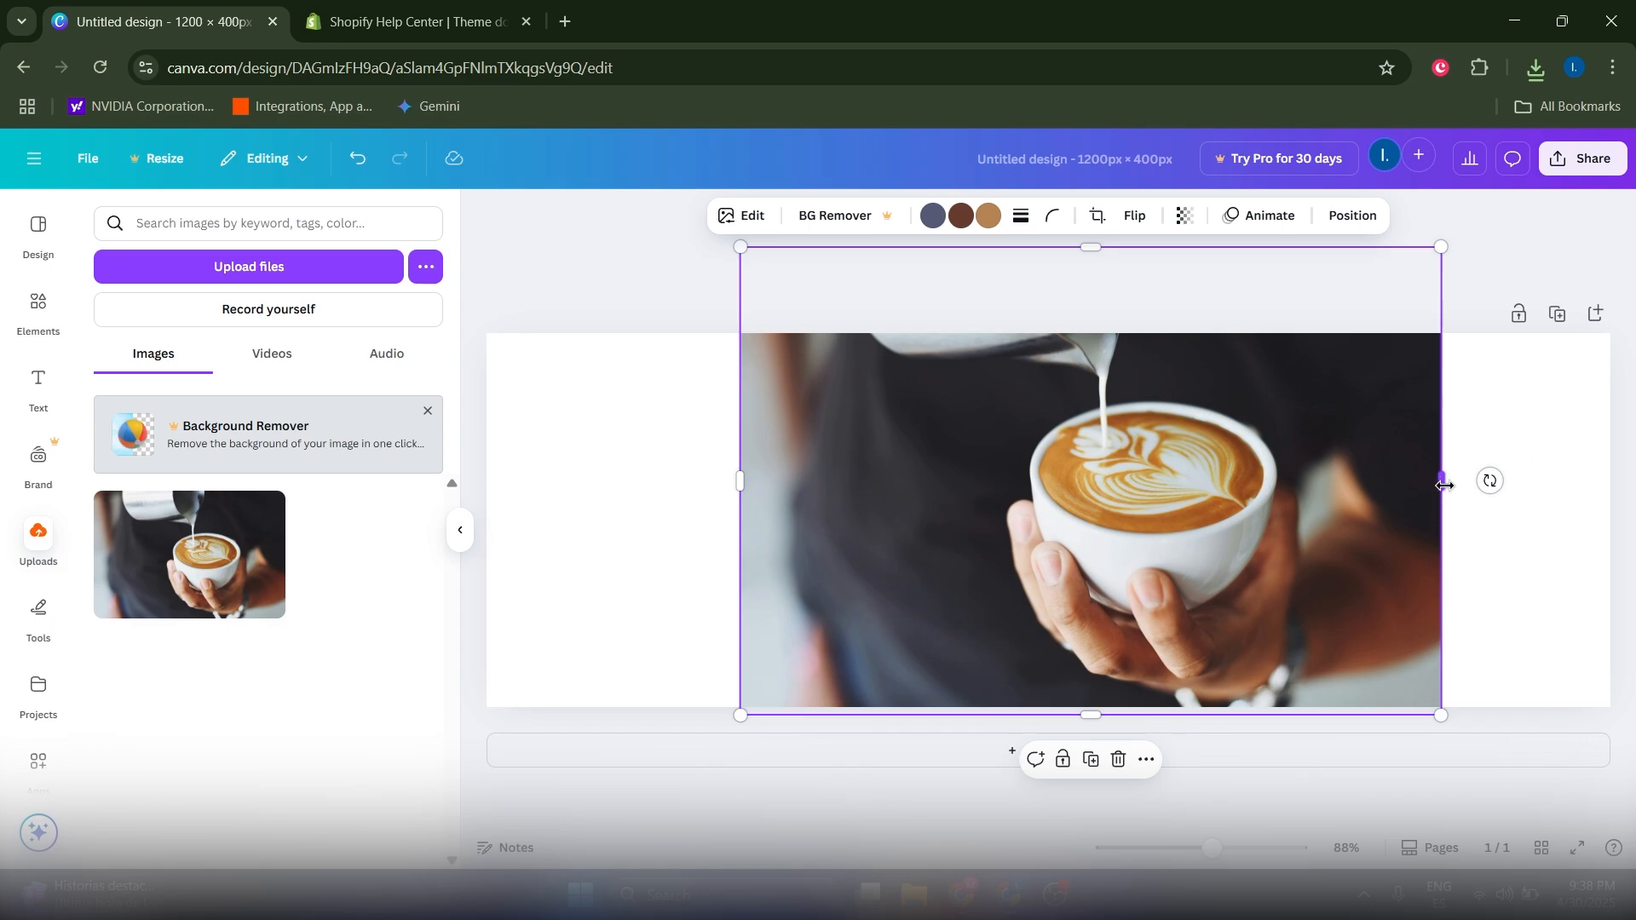
{"action": "left_click_drag", "start_coordinate": [1441, 481], "coordinate": [1627, 482]}
{"action": "left_click_drag", "start_coordinate": [1253, 527], "coordinate": [1077, 526]}
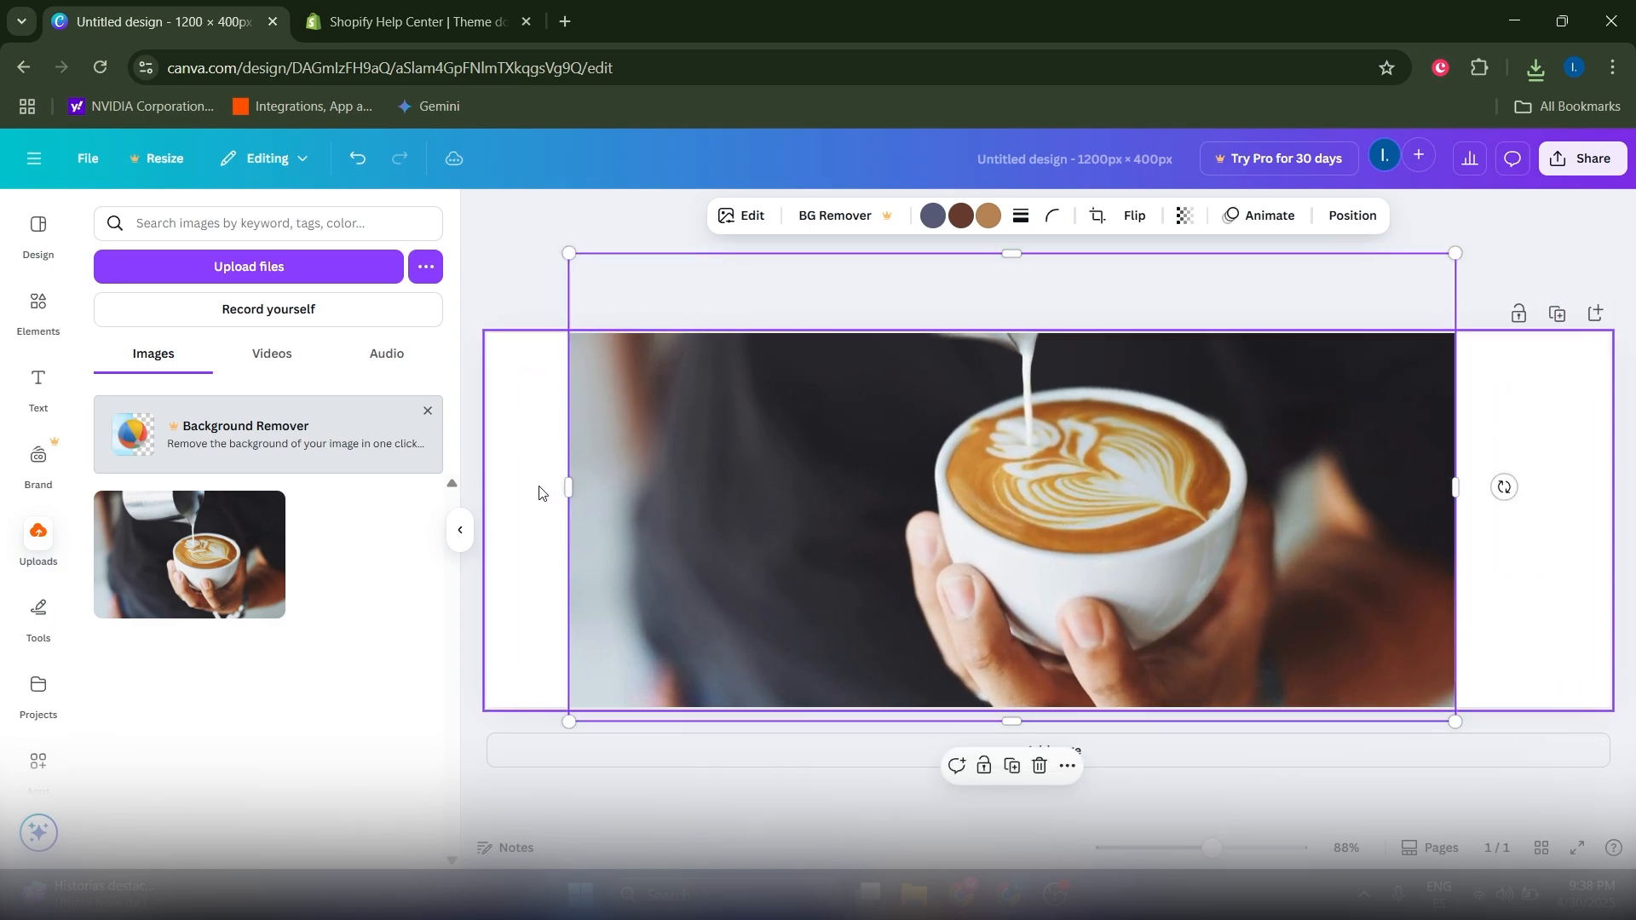
{"action": "left_click_drag", "start_coordinate": [563, 486], "coordinate": [453, 495]}
{"action": "left_click_drag", "start_coordinate": [971, 508], "coordinate": [1061, 513]}
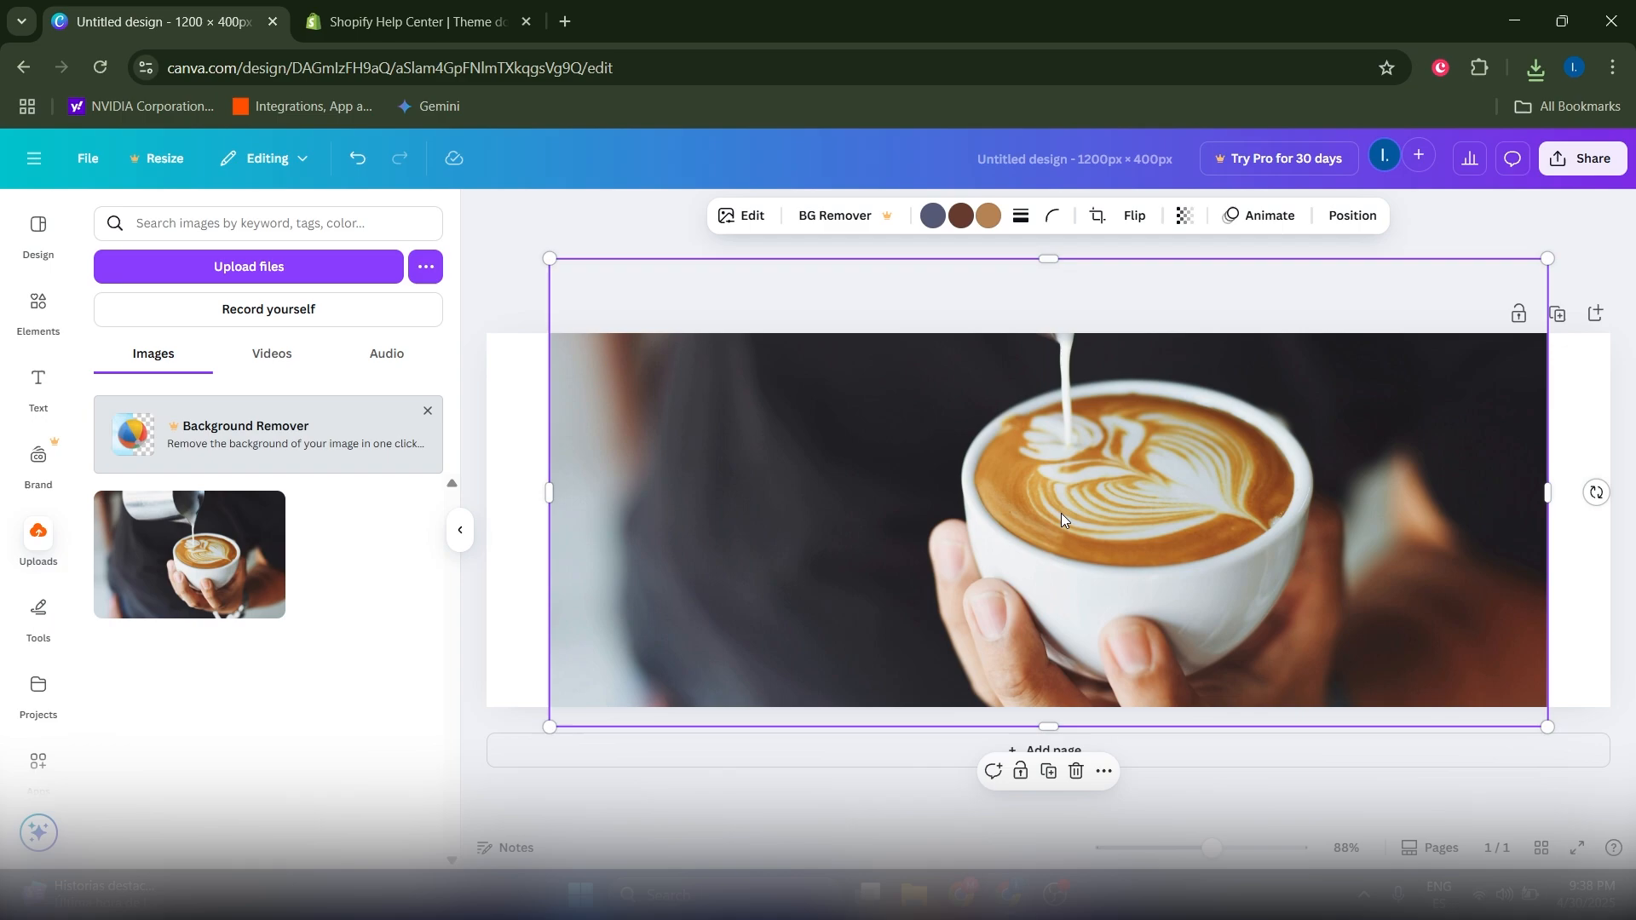
{"action": "left_click_drag", "start_coordinate": [1545, 486], "coordinate": [1622, 486]}
{"action": "left_click_drag", "start_coordinate": [860, 530], "coordinate": [808, 529]}
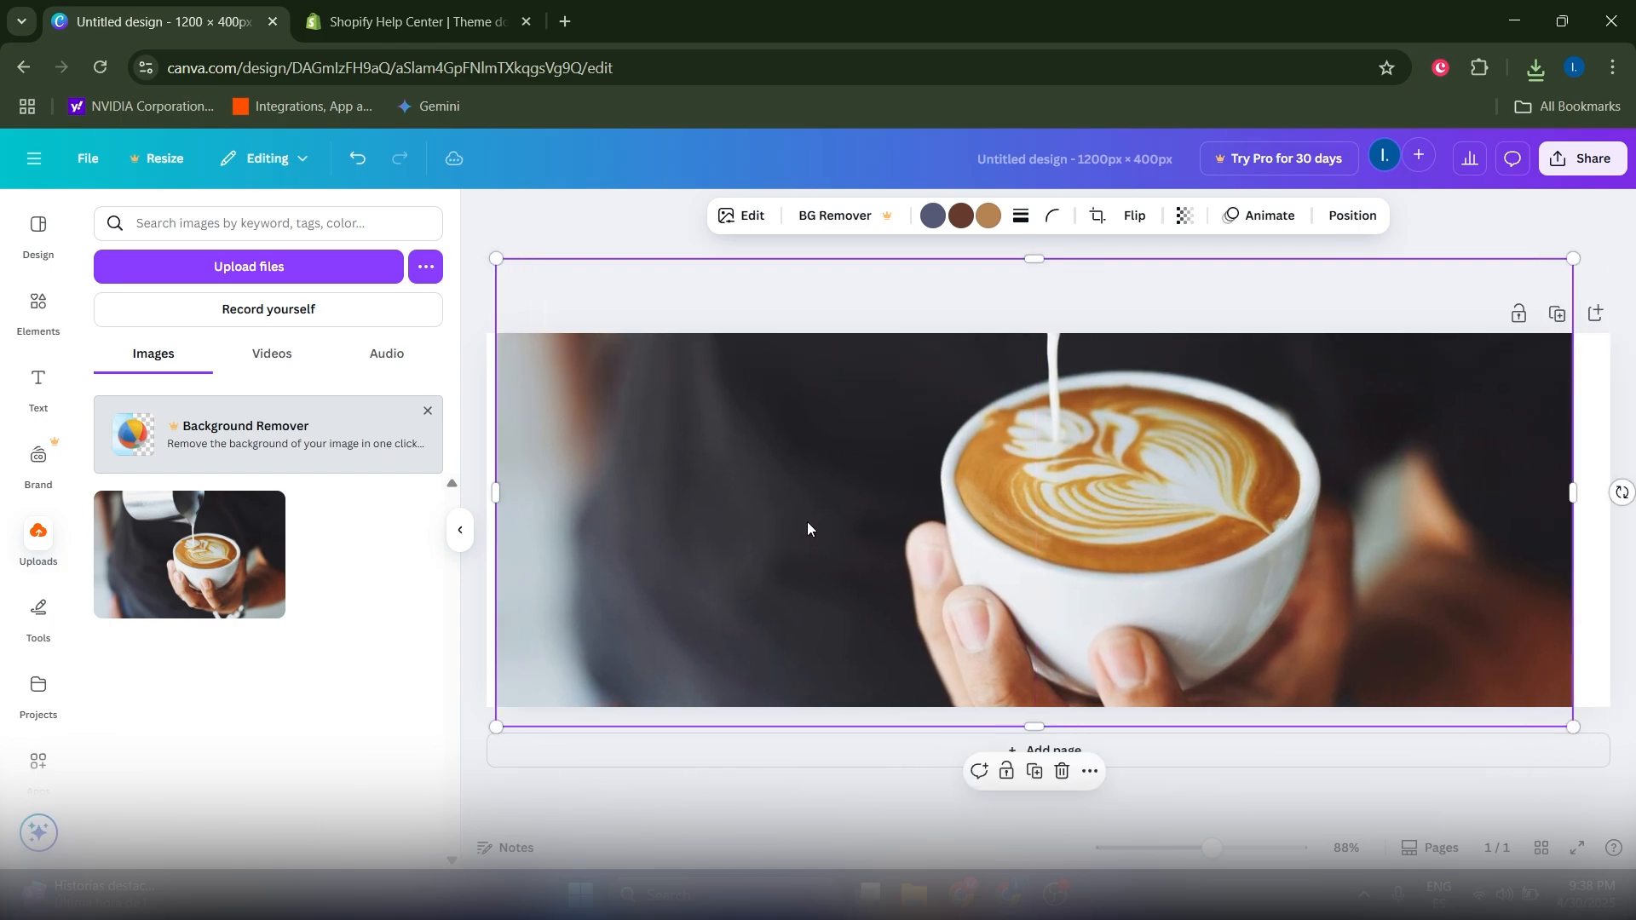
{"action": "left_click_drag", "start_coordinate": [493, 492], "coordinate": [460, 486]}
{"action": "left_click_drag", "start_coordinate": [895, 489], "coordinate": [871, 533]}
Step: Add a text box reading 'SHOP NOW' to the banner
{"action": "left_click", "coordinate": [1097, 815]}
{"action": "left_click", "coordinate": [38, 383]}
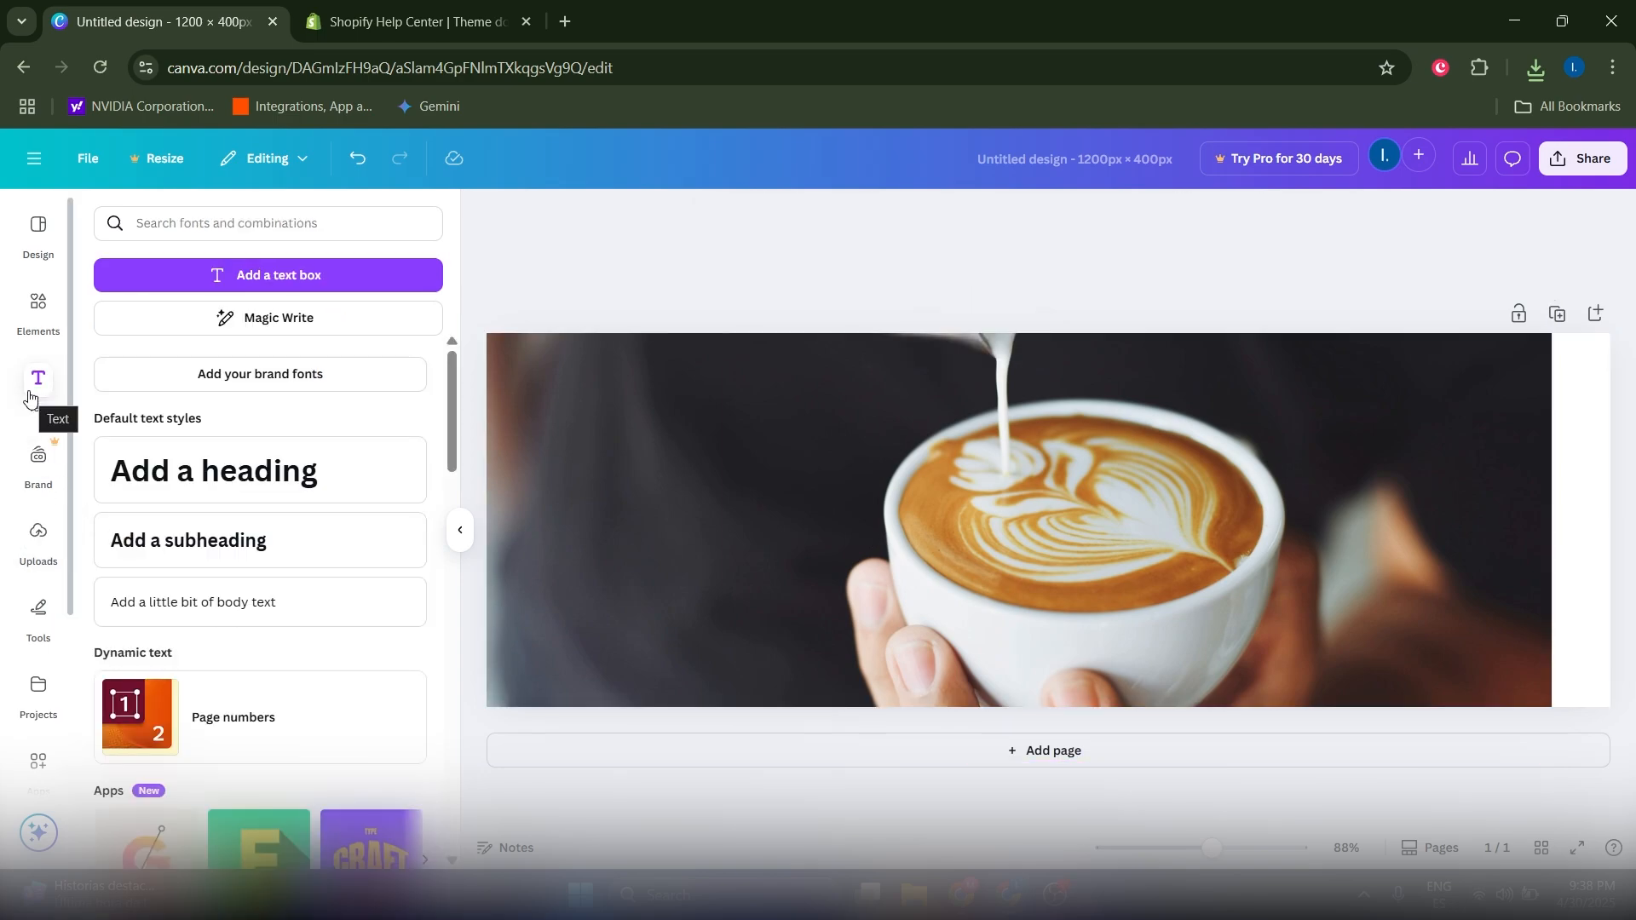
{"action": "left_click", "coordinate": [298, 275]}
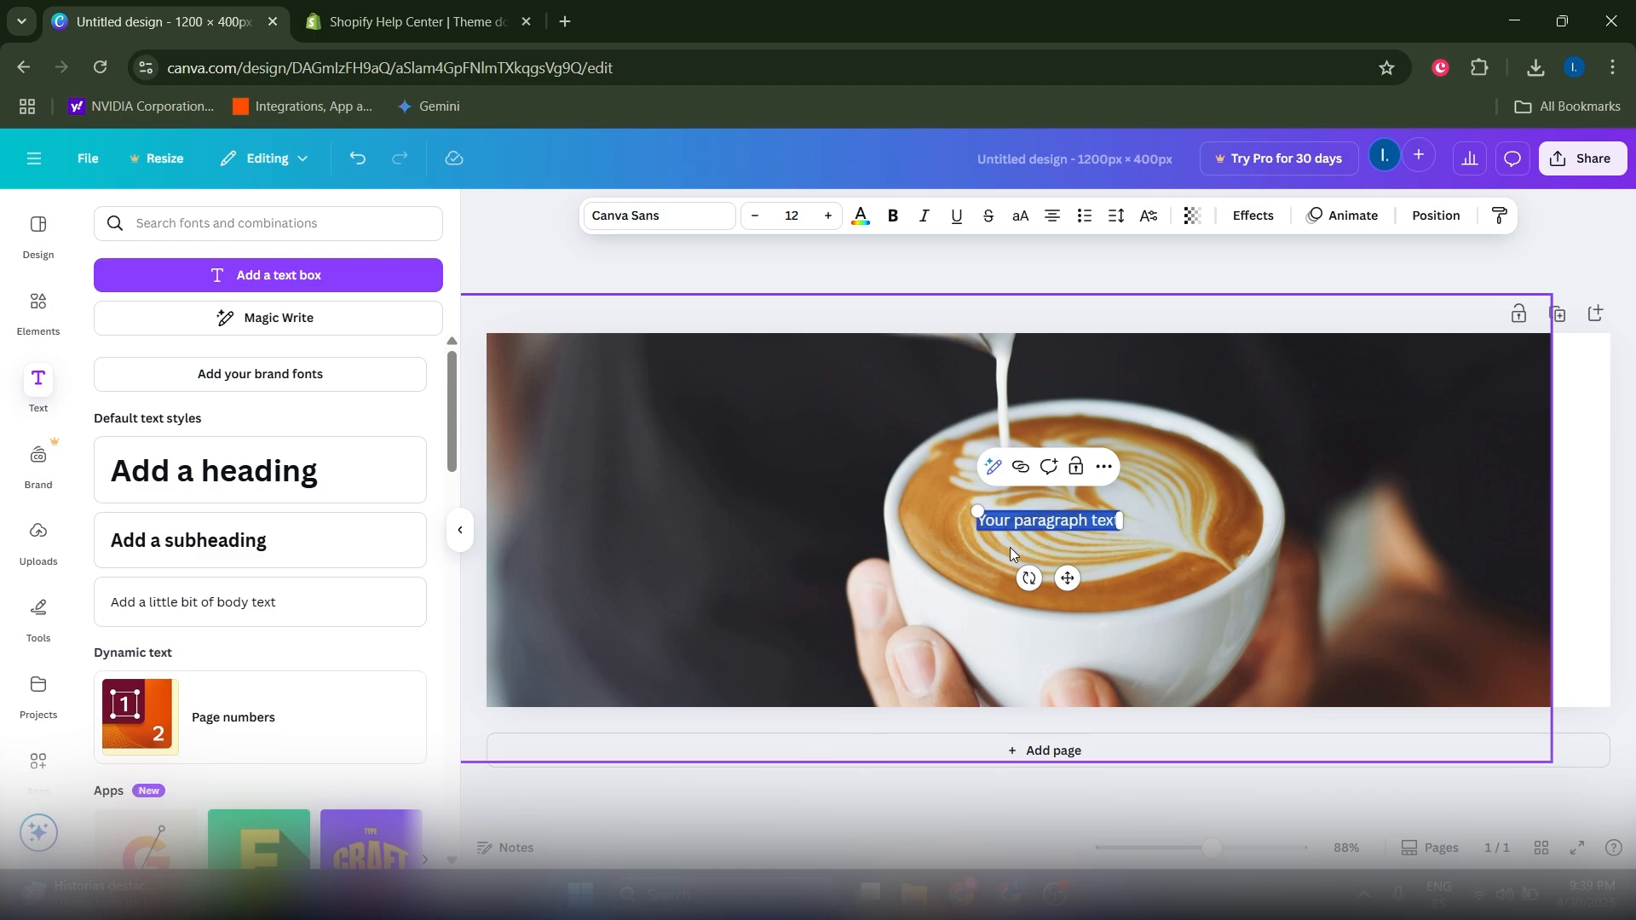
{"action": "type", "text": "SHOP NOW"}
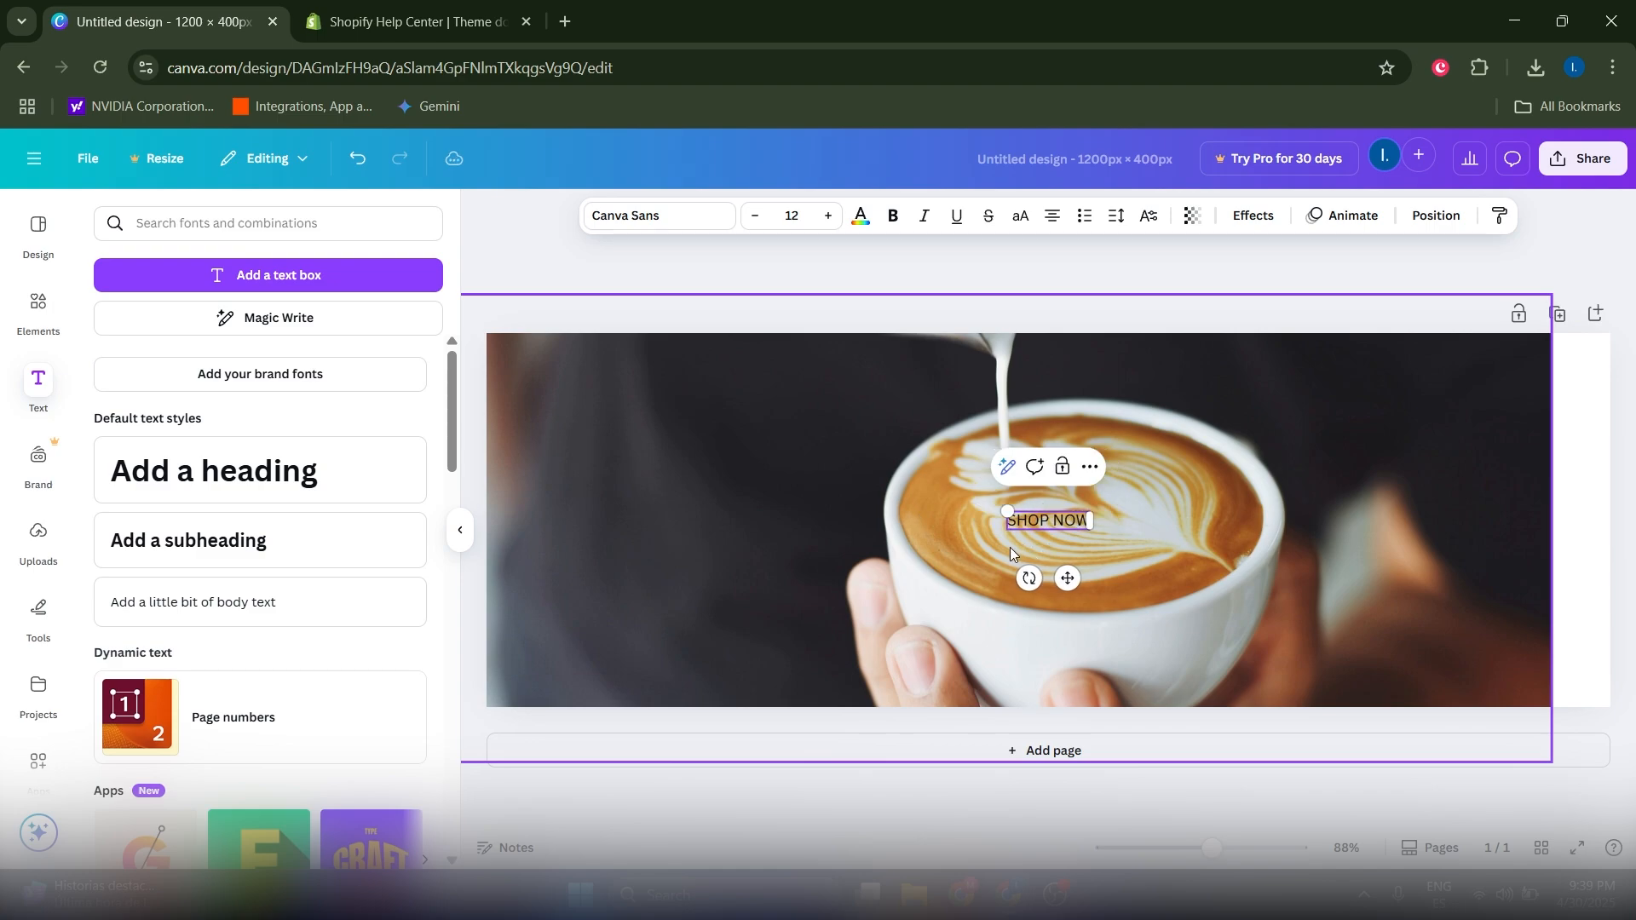
Step: Make the SHOP NOW text bold and white
{"action": "double_click", "coordinate": [1045, 520]}
{"action": "left_click", "coordinate": [1045, 520]}
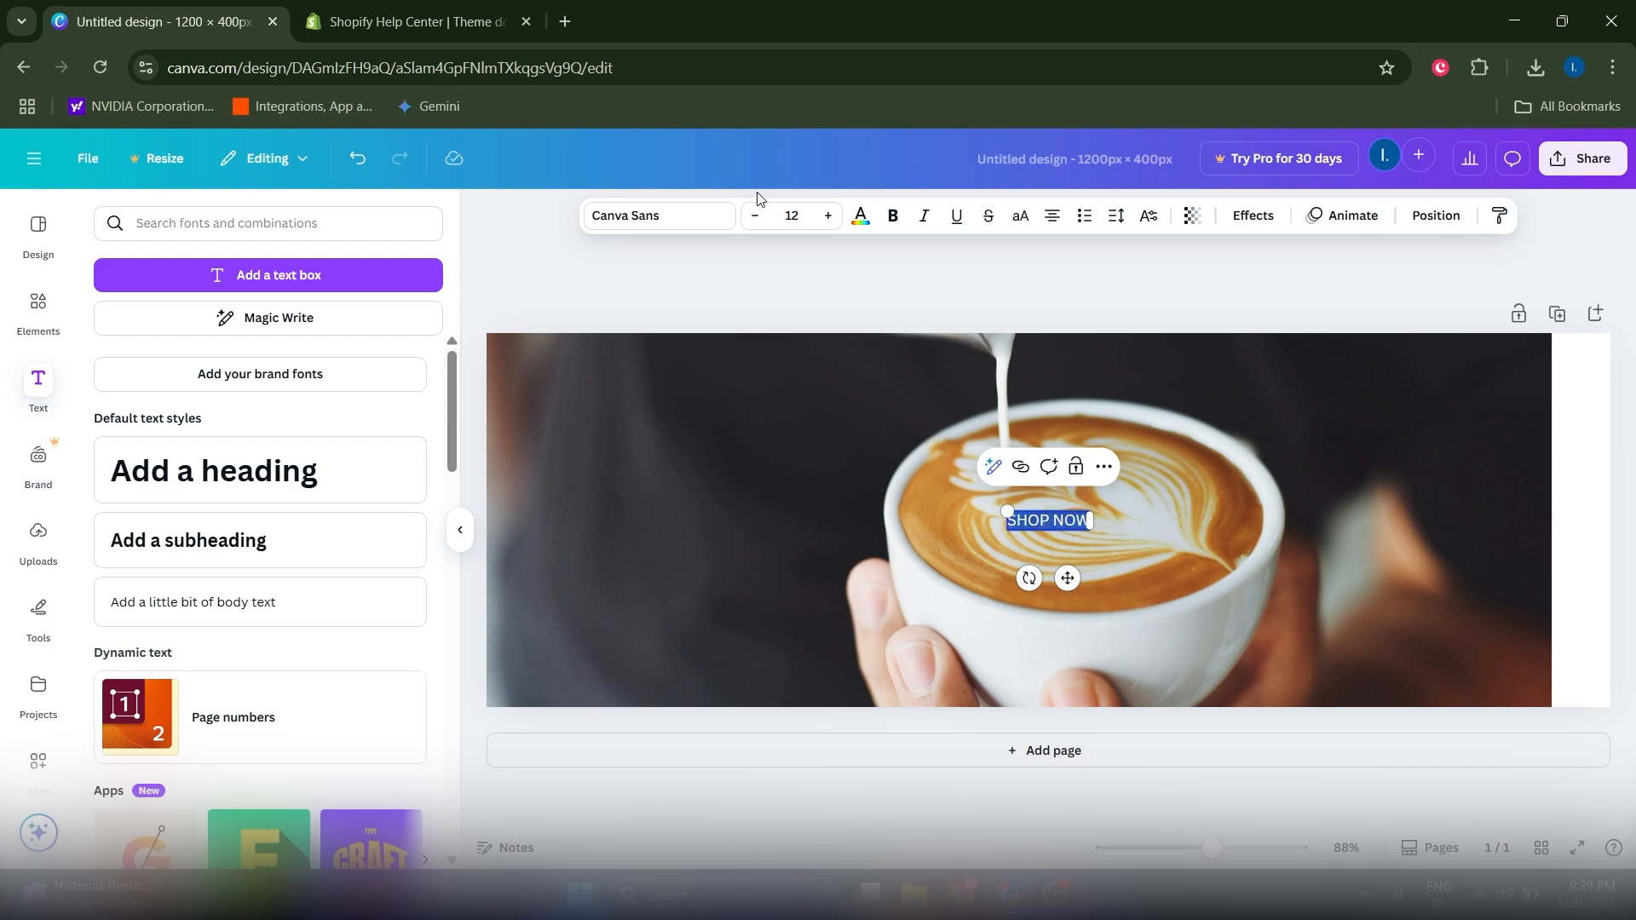
{"action": "left_click", "coordinate": [892, 219]}
{"action": "left_click", "coordinate": [891, 220]}
{"action": "left_click", "coordinate": [891, 220]}
{"action": "left_click", "coordinate": [871, 223]}
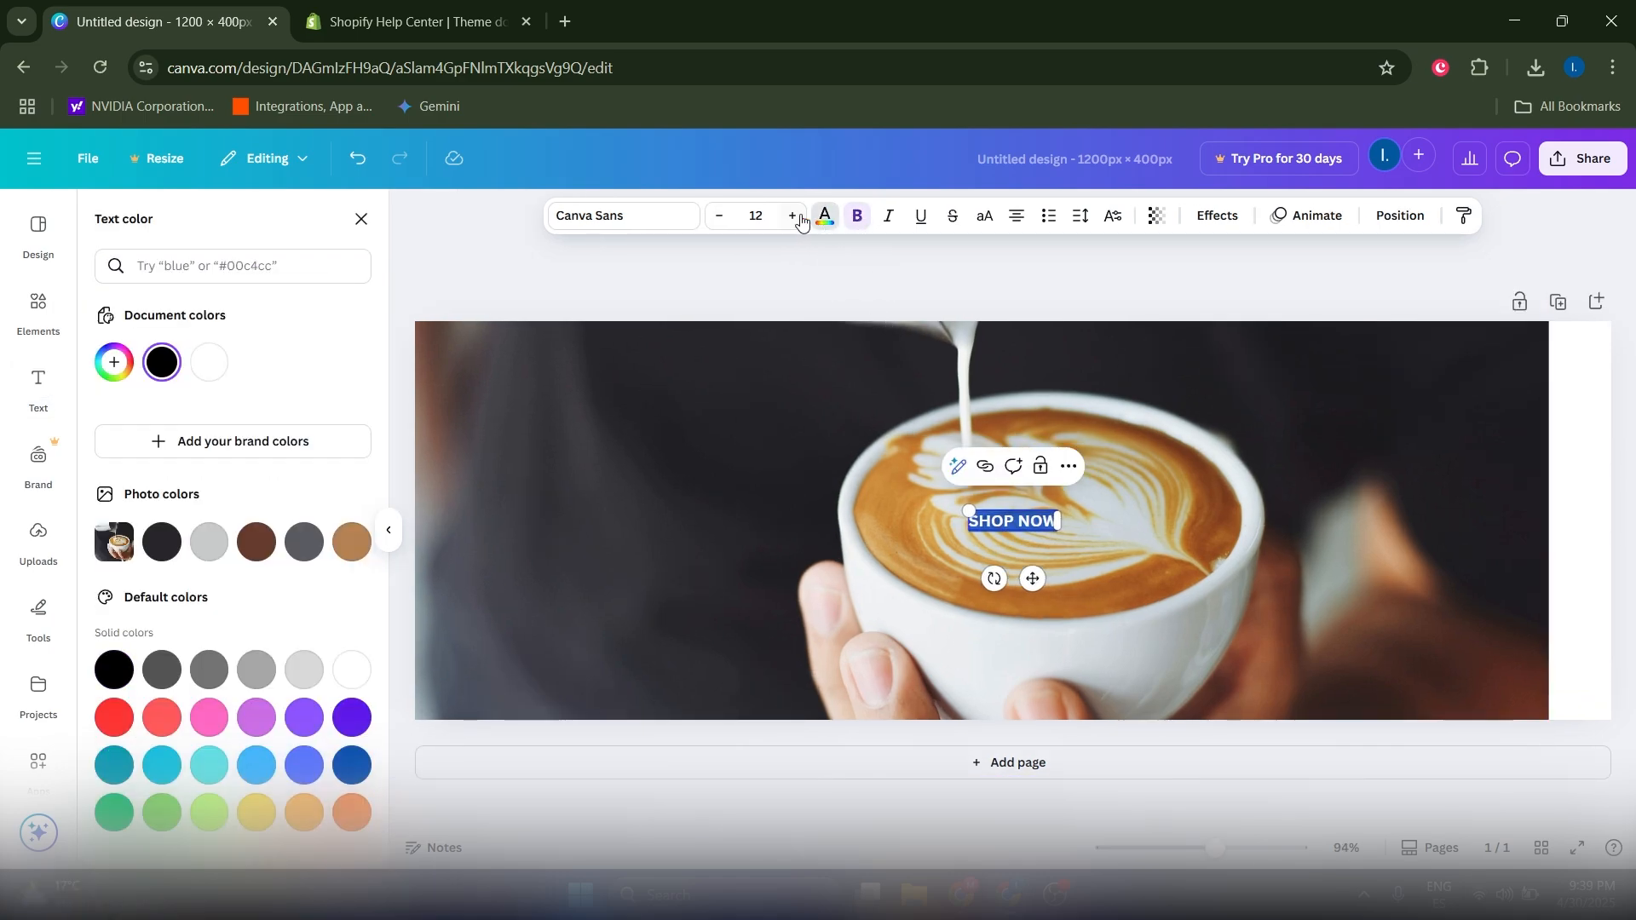
{"action": "left_click", "coordinate": [206, 368]}
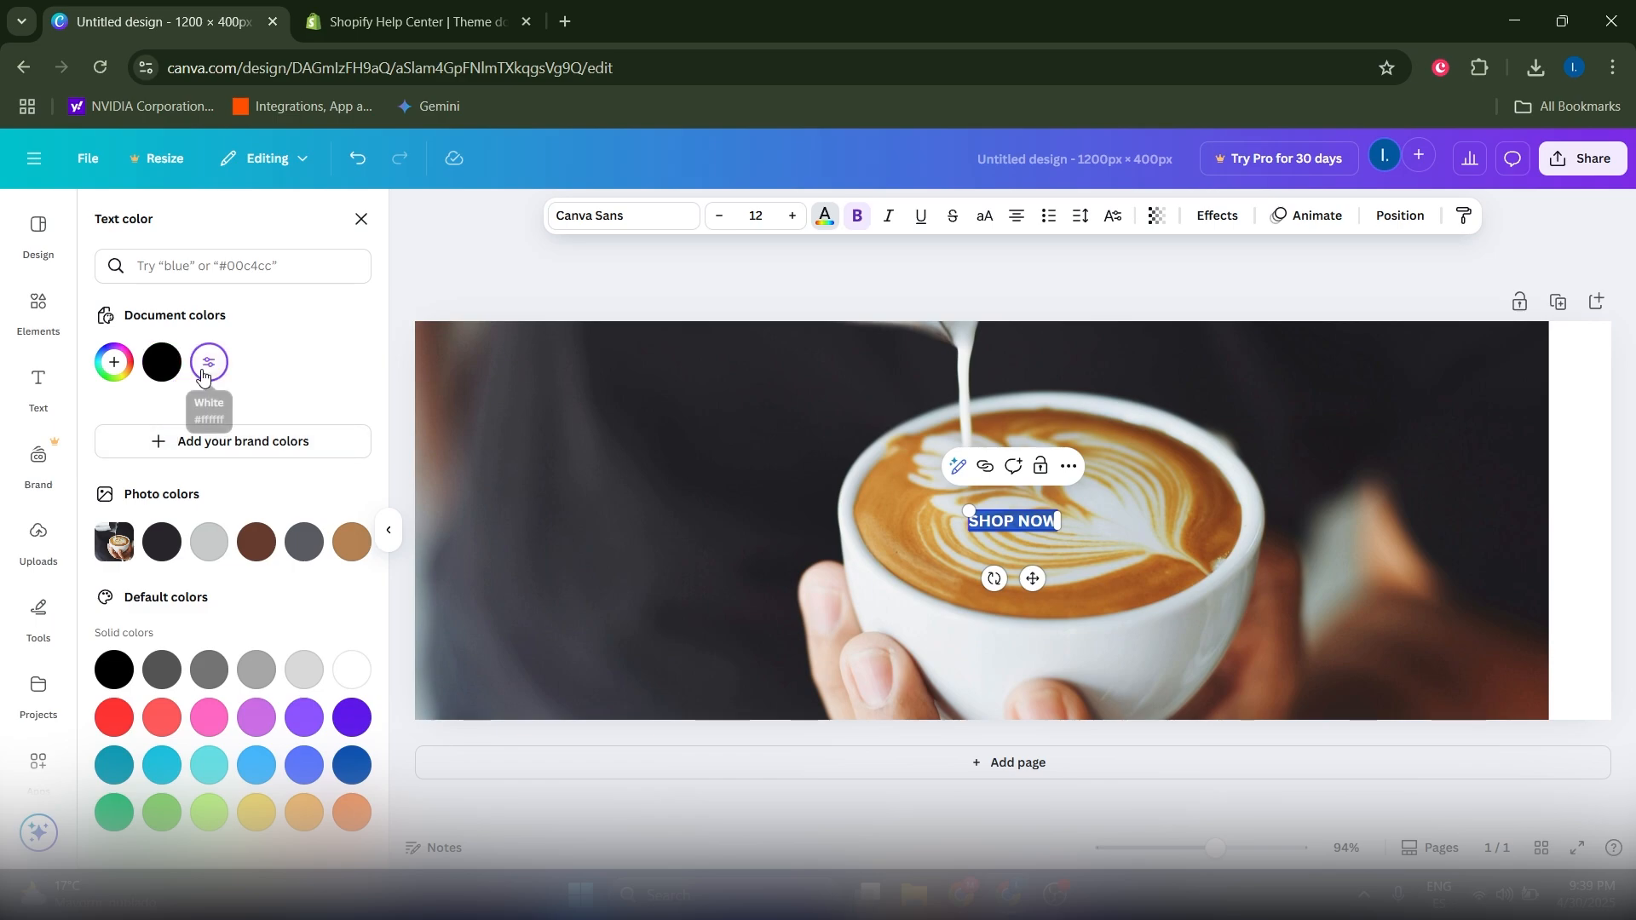
{"action": "left_click", "coordinate": [590, 289]}
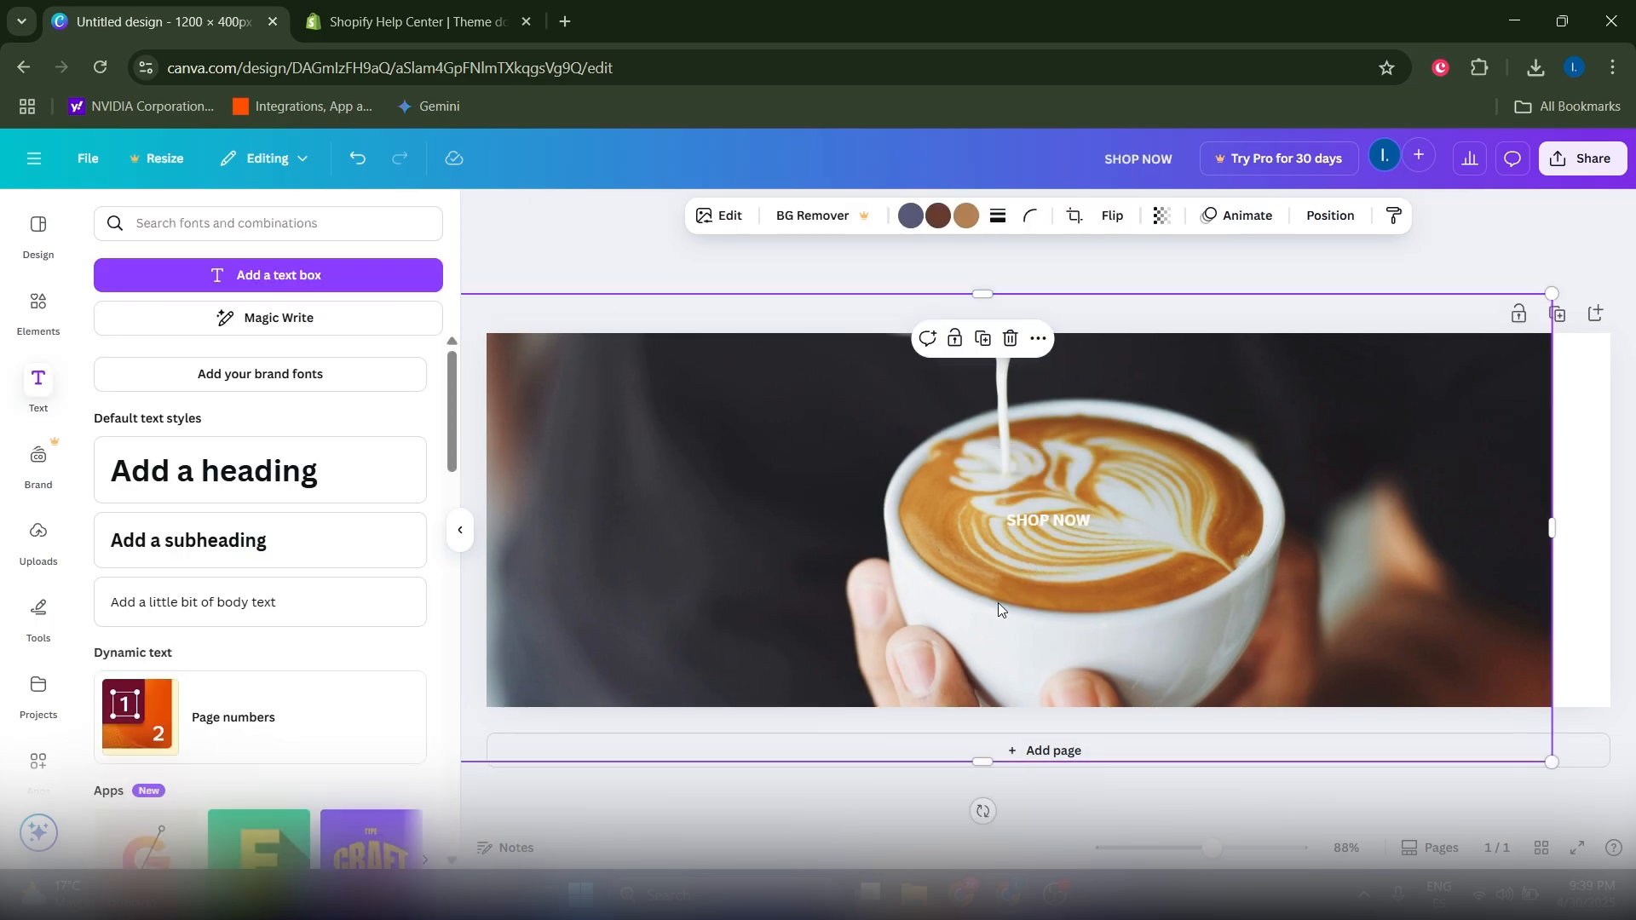
Step: Set SHOP NOW to font size 54 and move it to the banner's upper left
{"action": "left_click", "coordinate": [1059, 525]}
{"action": "left_click", "coordinate": [827, 216]}
{"action": "left_click", "coordinate": [827, 216]}
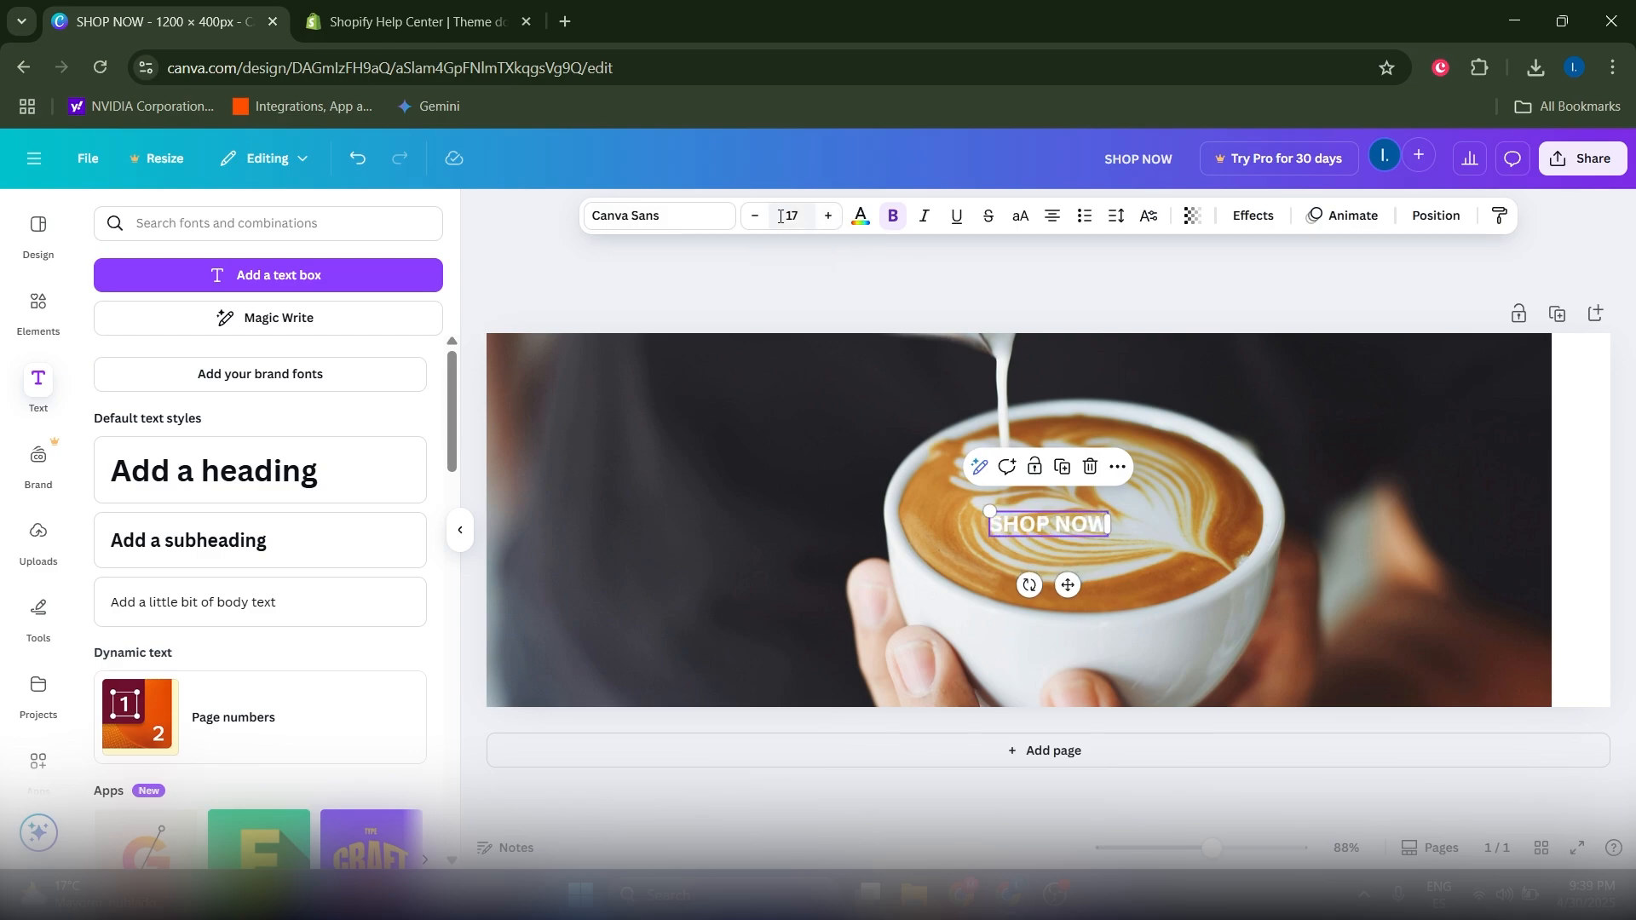
{"action": "left_click", "coordinate": [781, 216]}
{"action": "key", "text": "Return"}
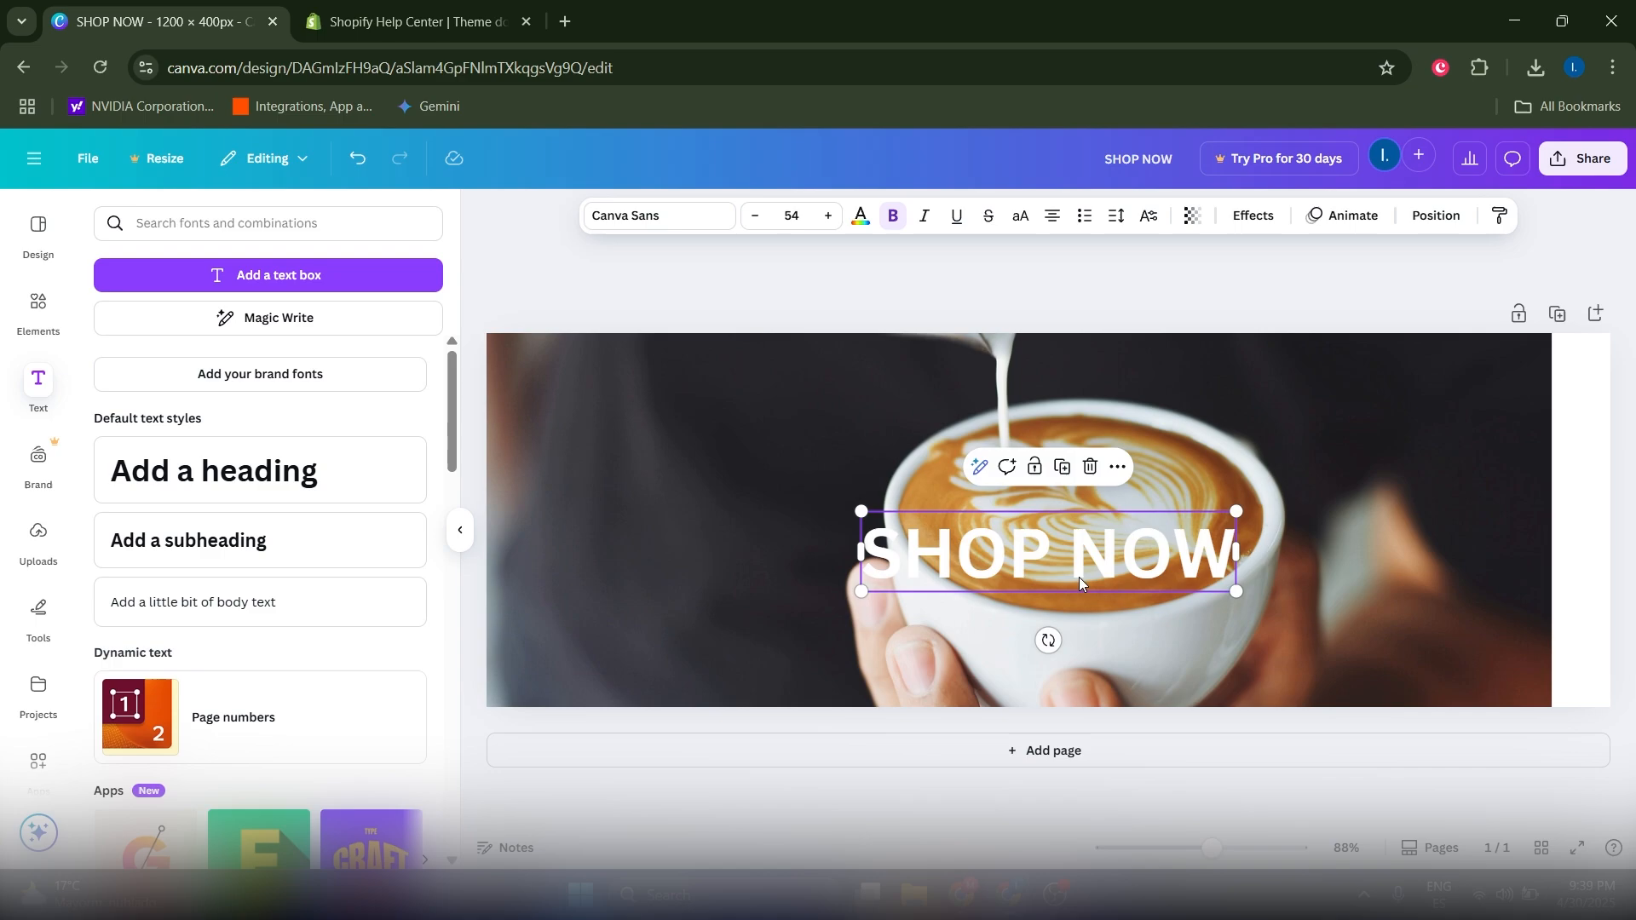
{"action": "left_click_drag", "start_coordinate": [1079, 577], "coordinate": [742, 420]}
{"action": "left_click", "coordinate": [743, 585]}
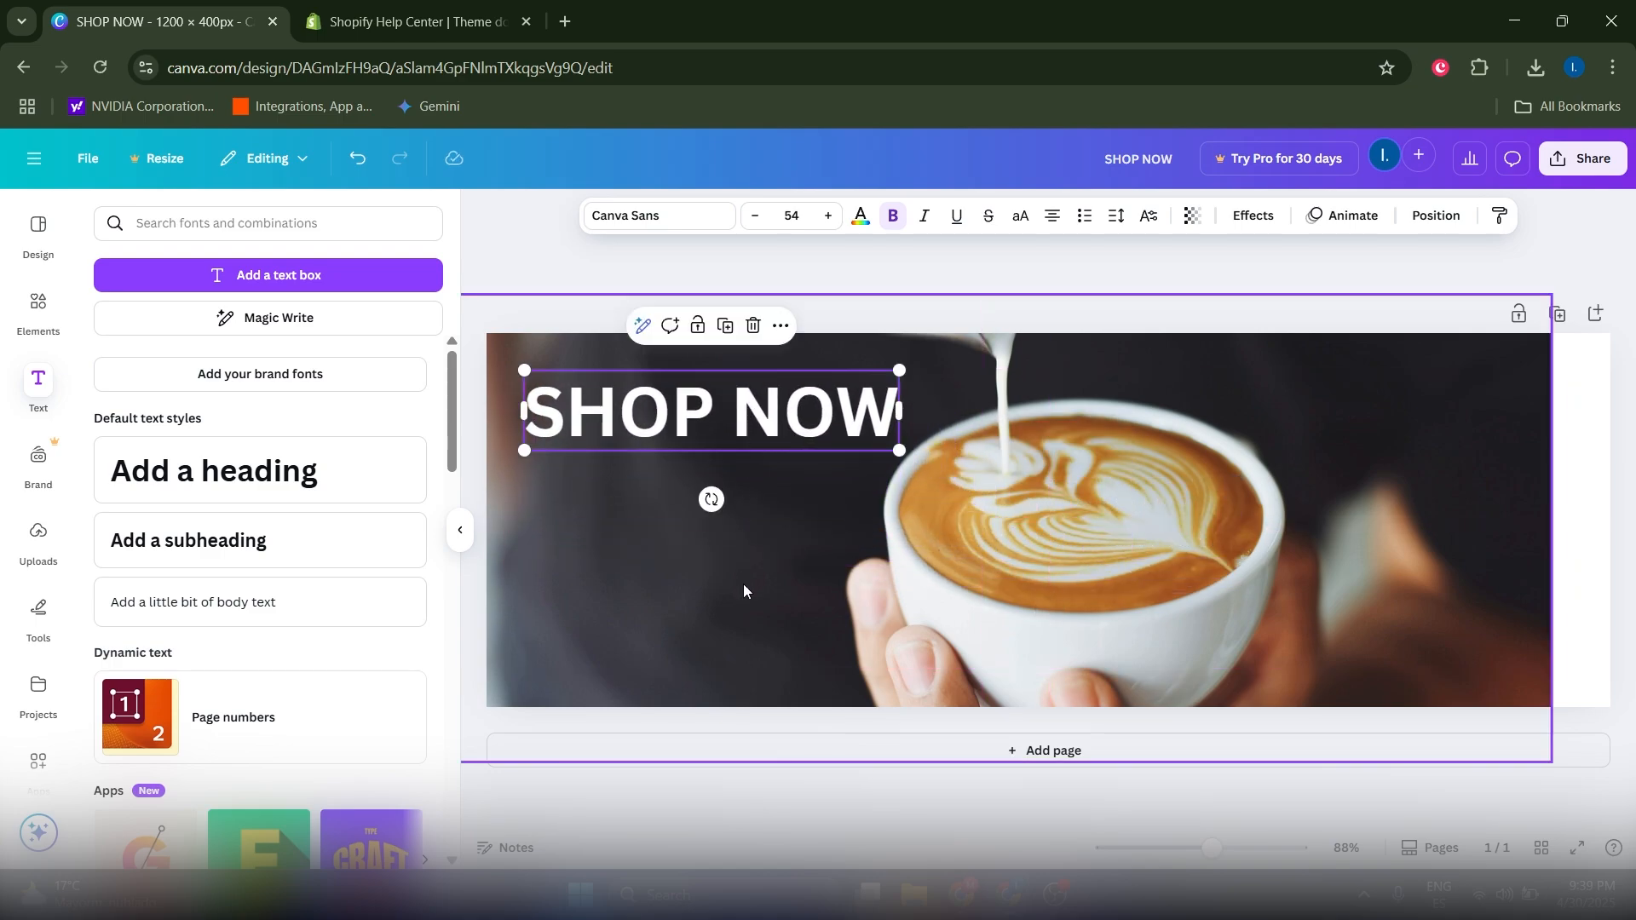
{"action": "left_click", "coordinate": [704, 442]}
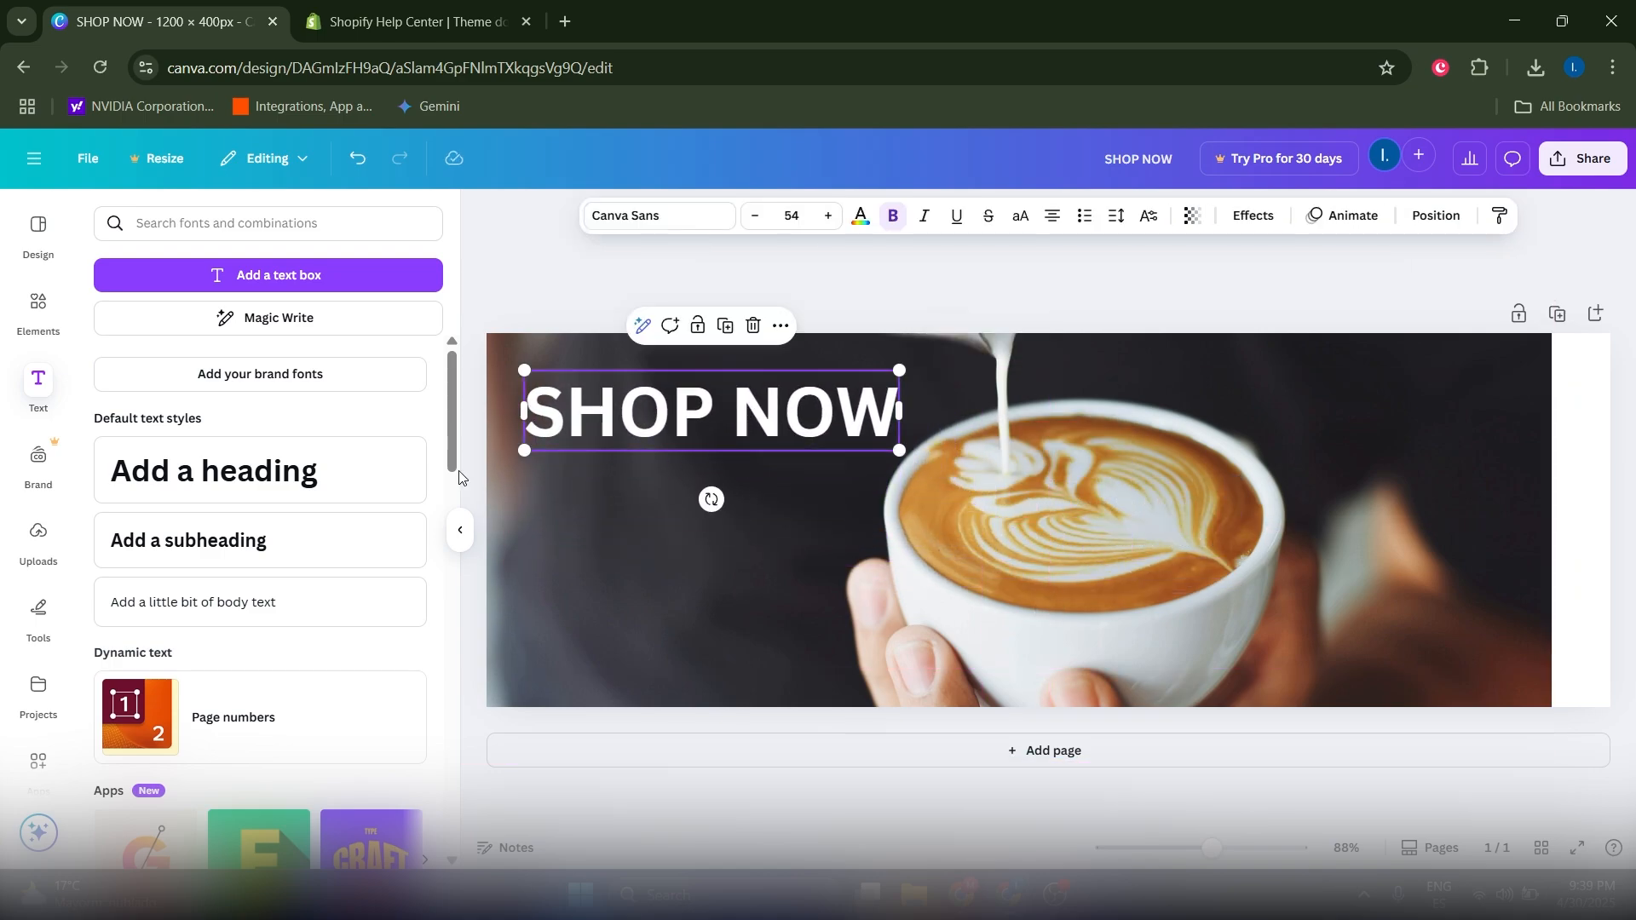
Step: Change the SHOP NOW text to the Montserrat font
{"action": "left_click", "coordinate": [645, 220]}
{"action": "left_click", "coordinate": [643, 223]}
{"action": "left_click", "coordinate": [645, 222]}
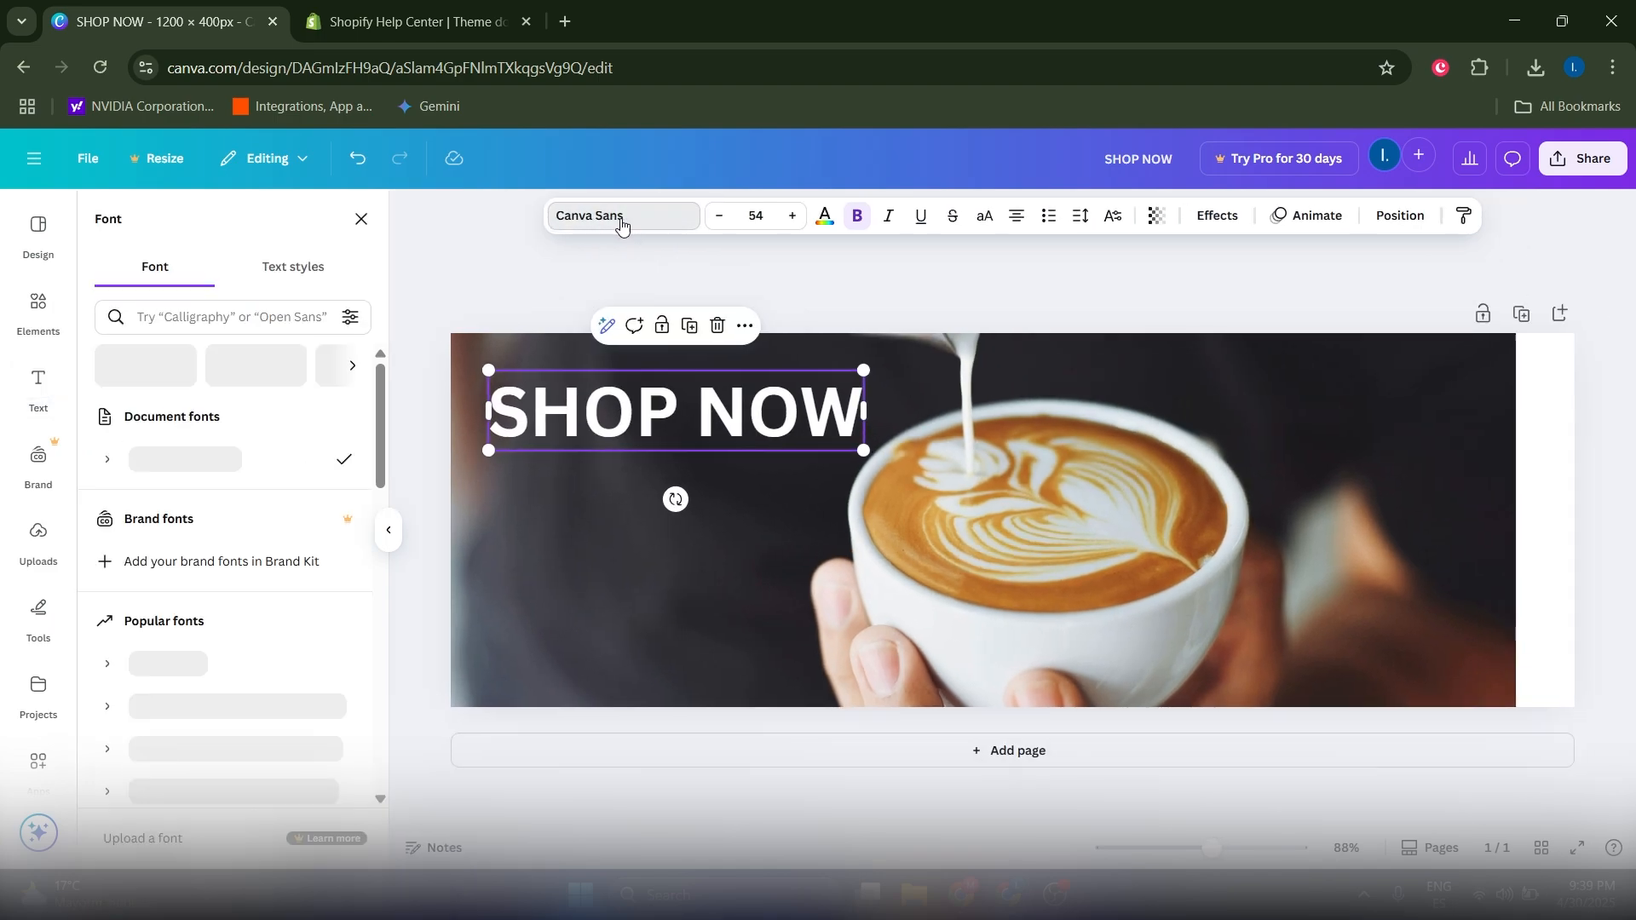
{"action": "left_click", "coordinate": [645, 221]}
{"action": "left_click", "coordinate": [643, 224]}
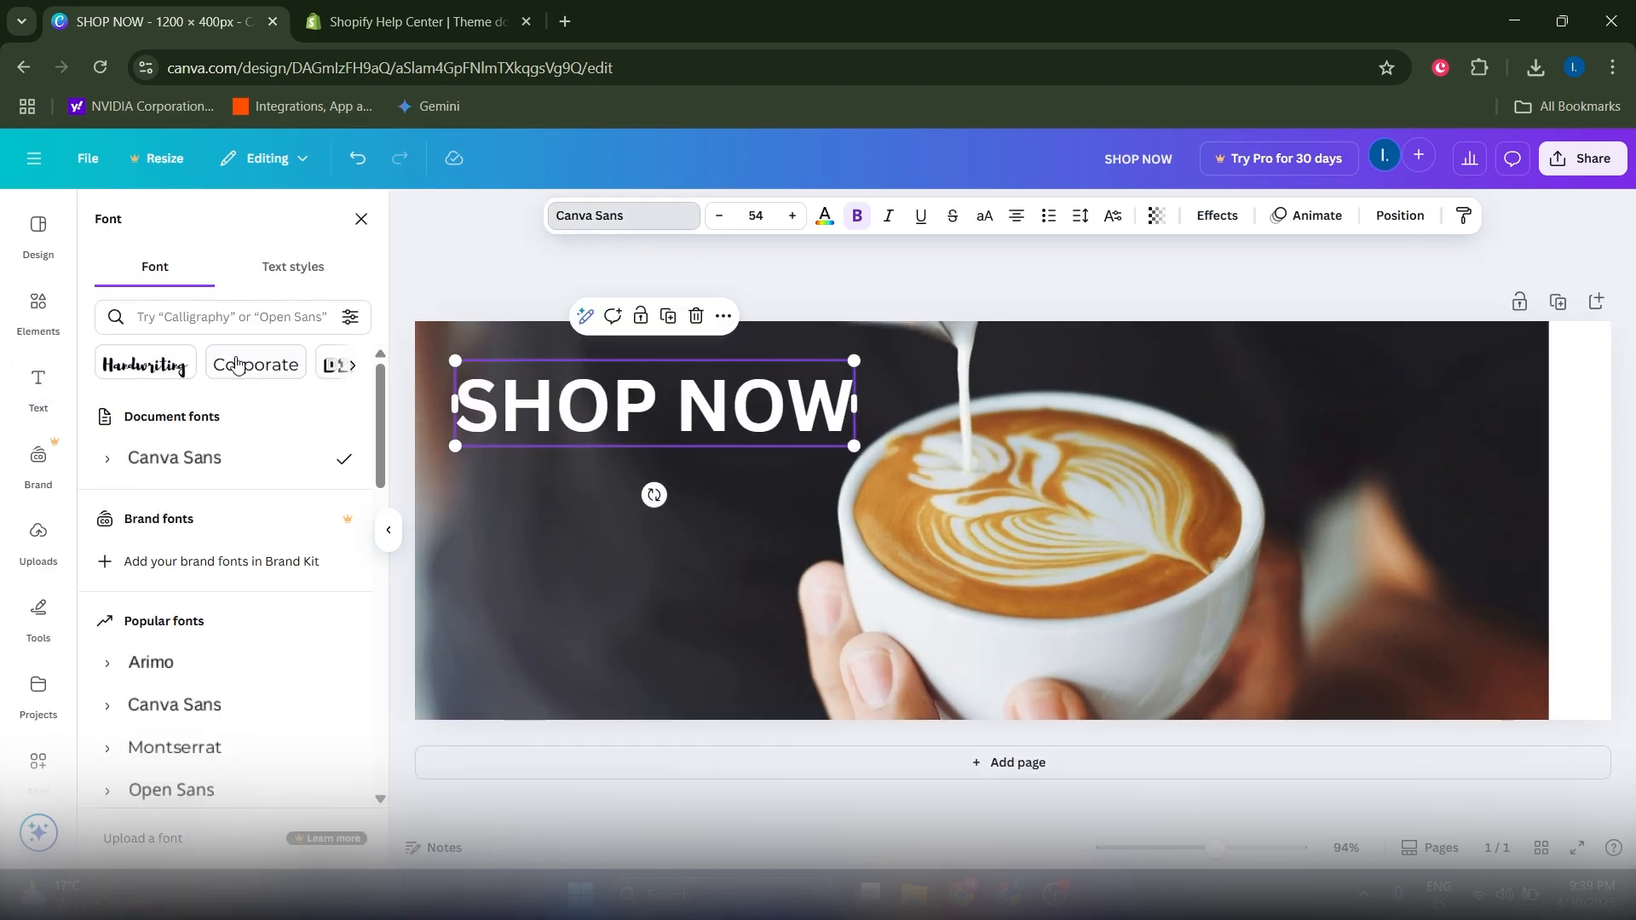
{"action": "scroll", "coordinate": [208, 467], "scroll_direction": "down", "scroll_amount": 3}
{"action": "left_click", "coordinate": [208, 537]}
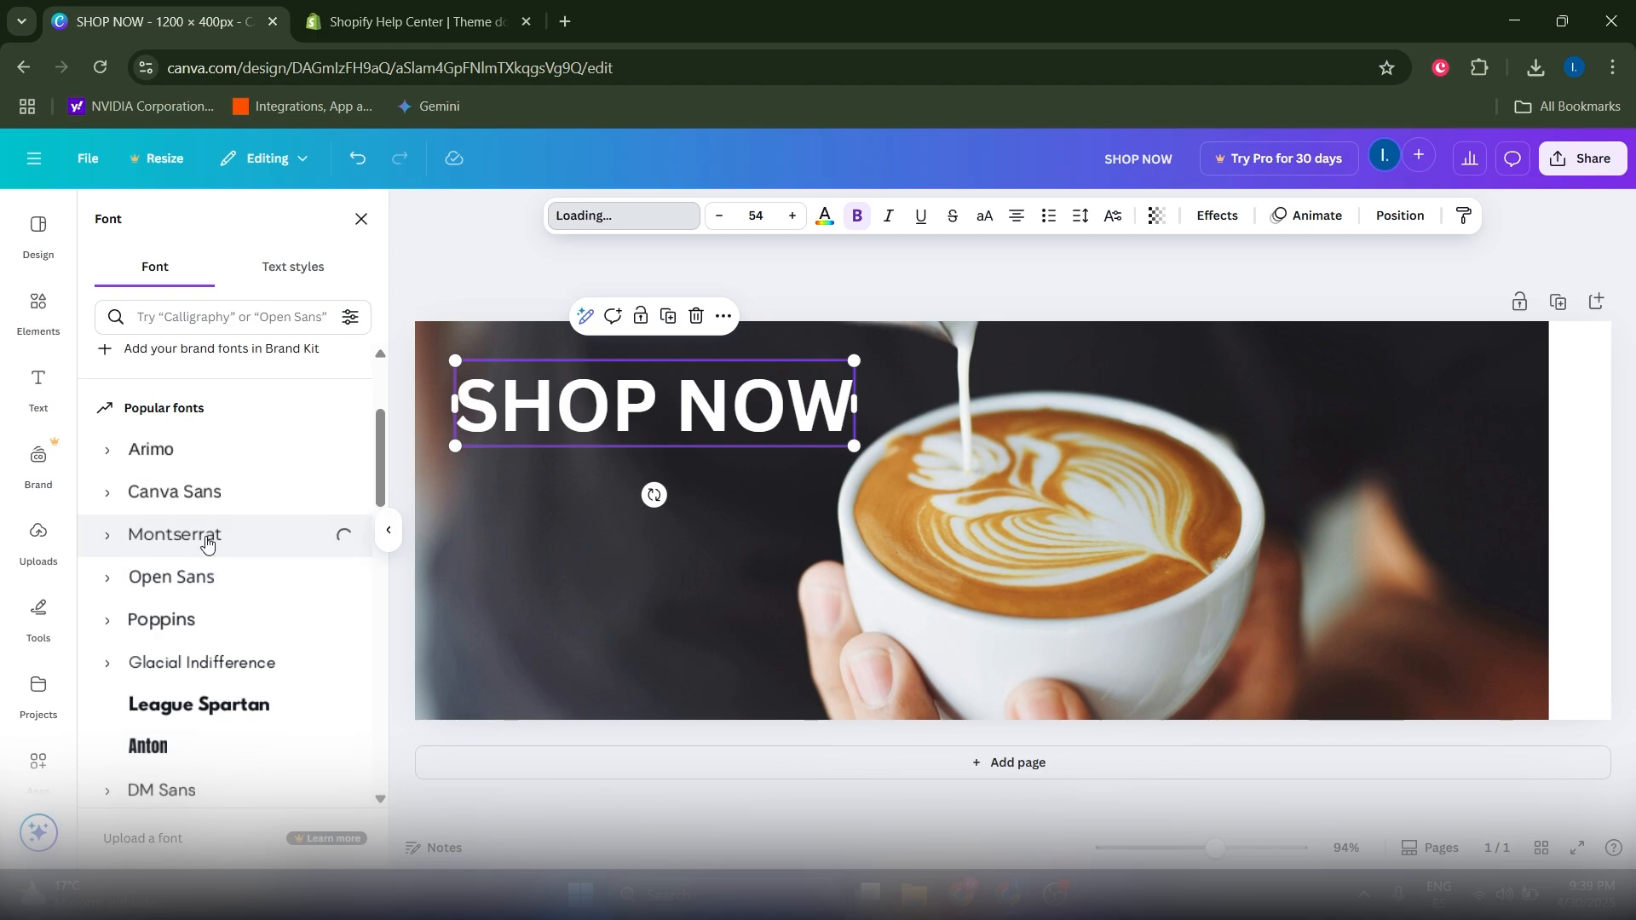
{"action": "left_click", "coordinate": [653, 468]}
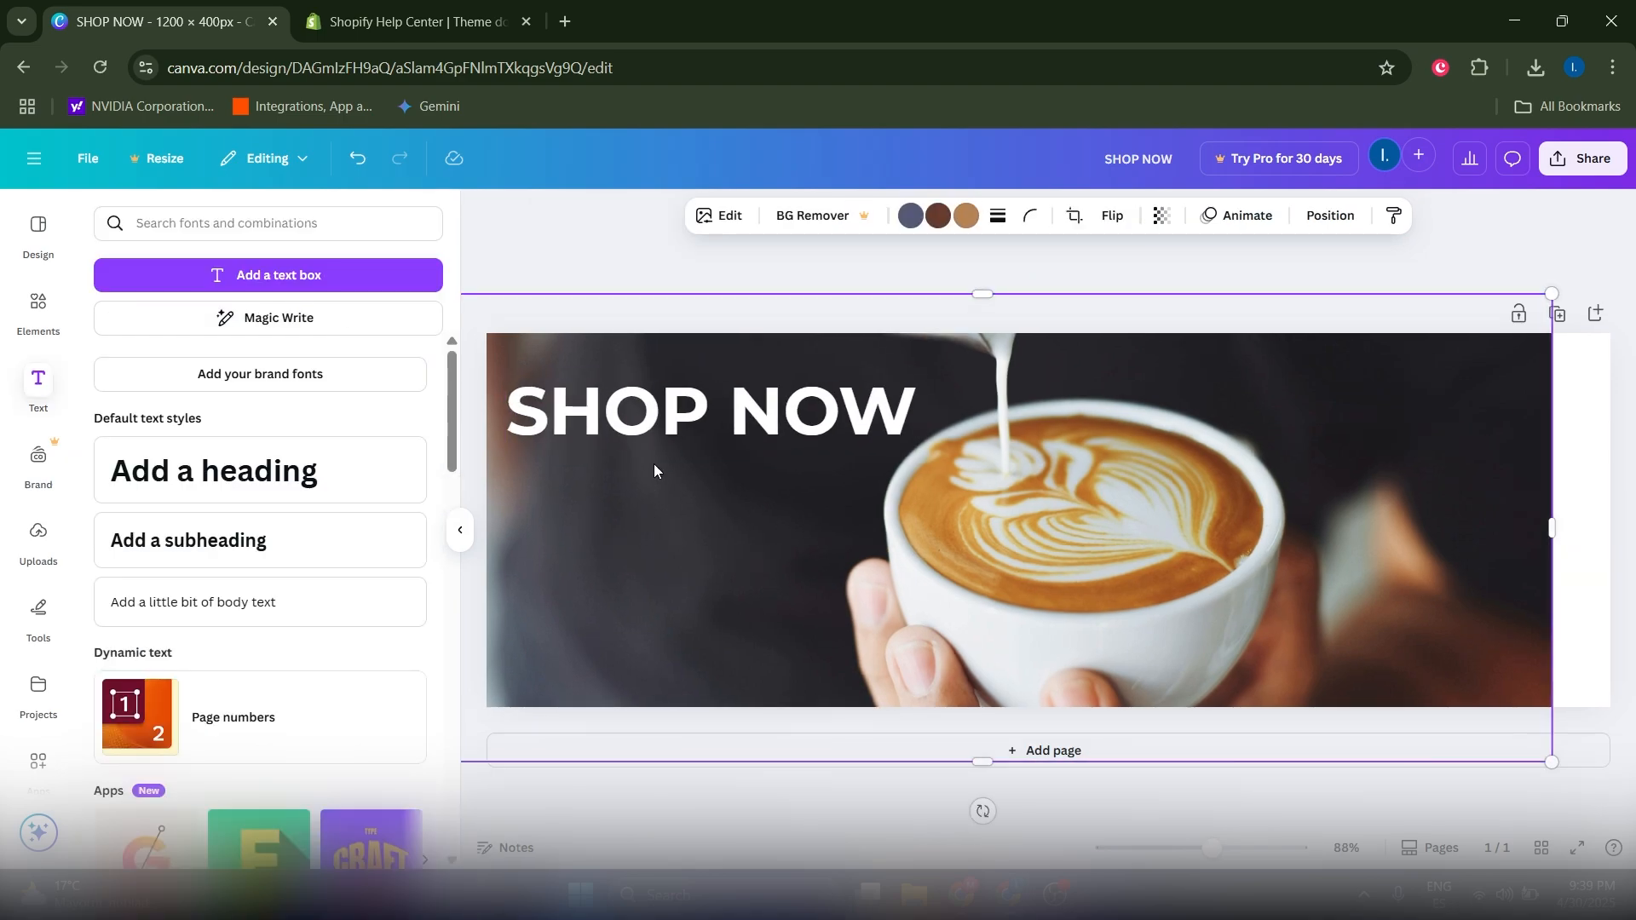
{"action": "double_click", "coordinate": [669, 430]}
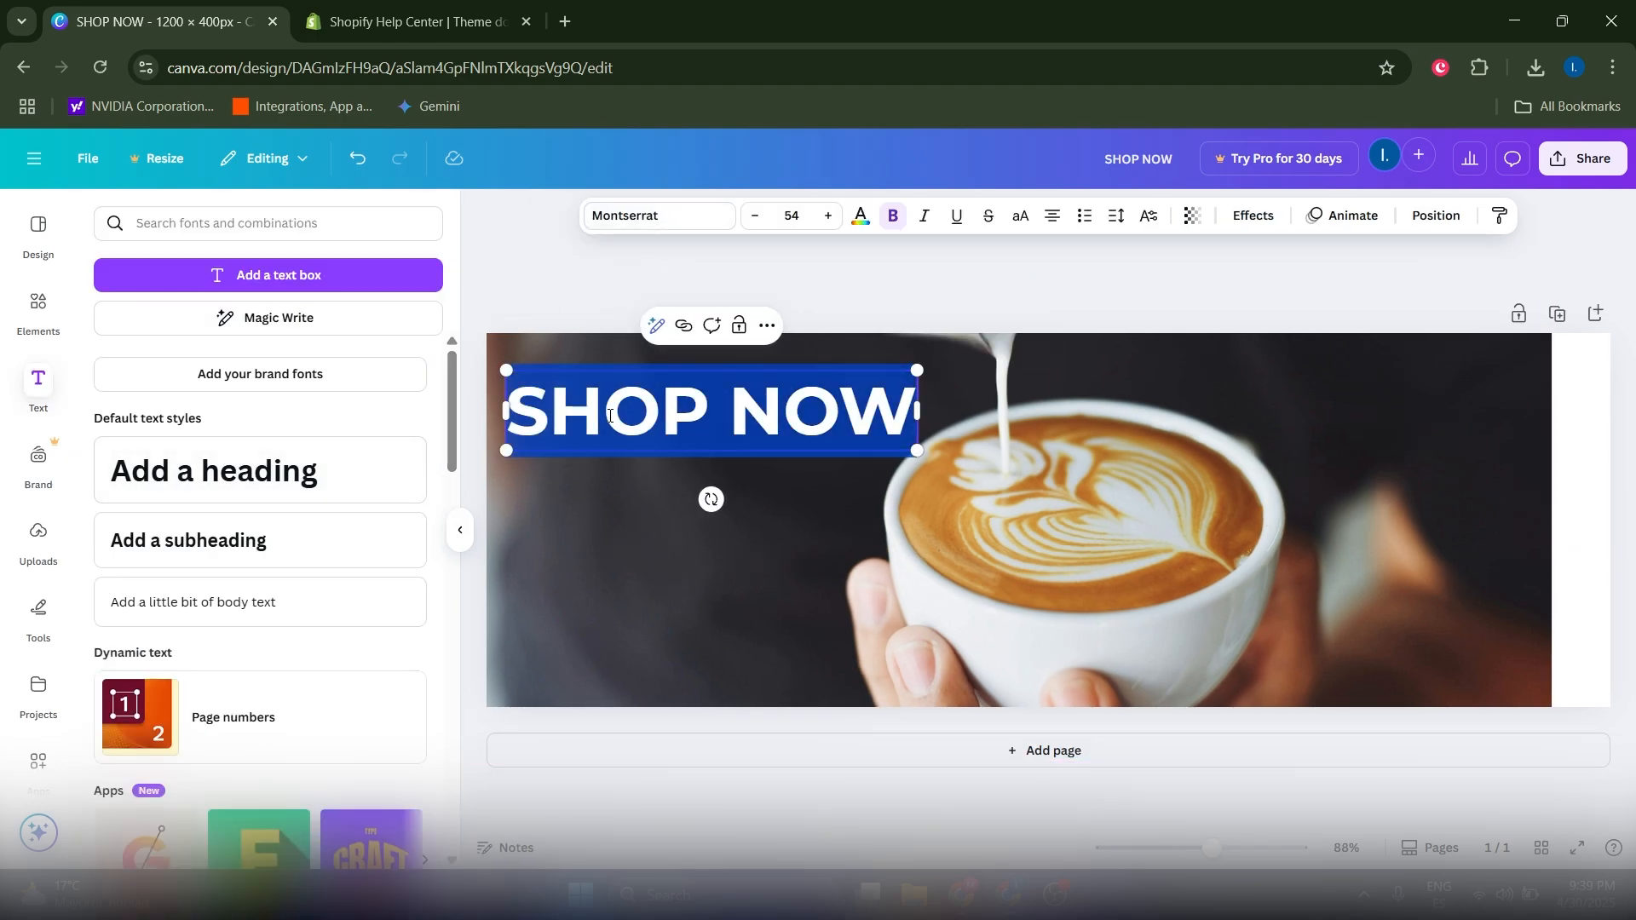
{"action": "left_click", "coordinate": [554, 563]}
Step: Look through the brand kit and uploads panels, then zoom the browser view
{"action": "left_click", "coordinate": [38, 460]}
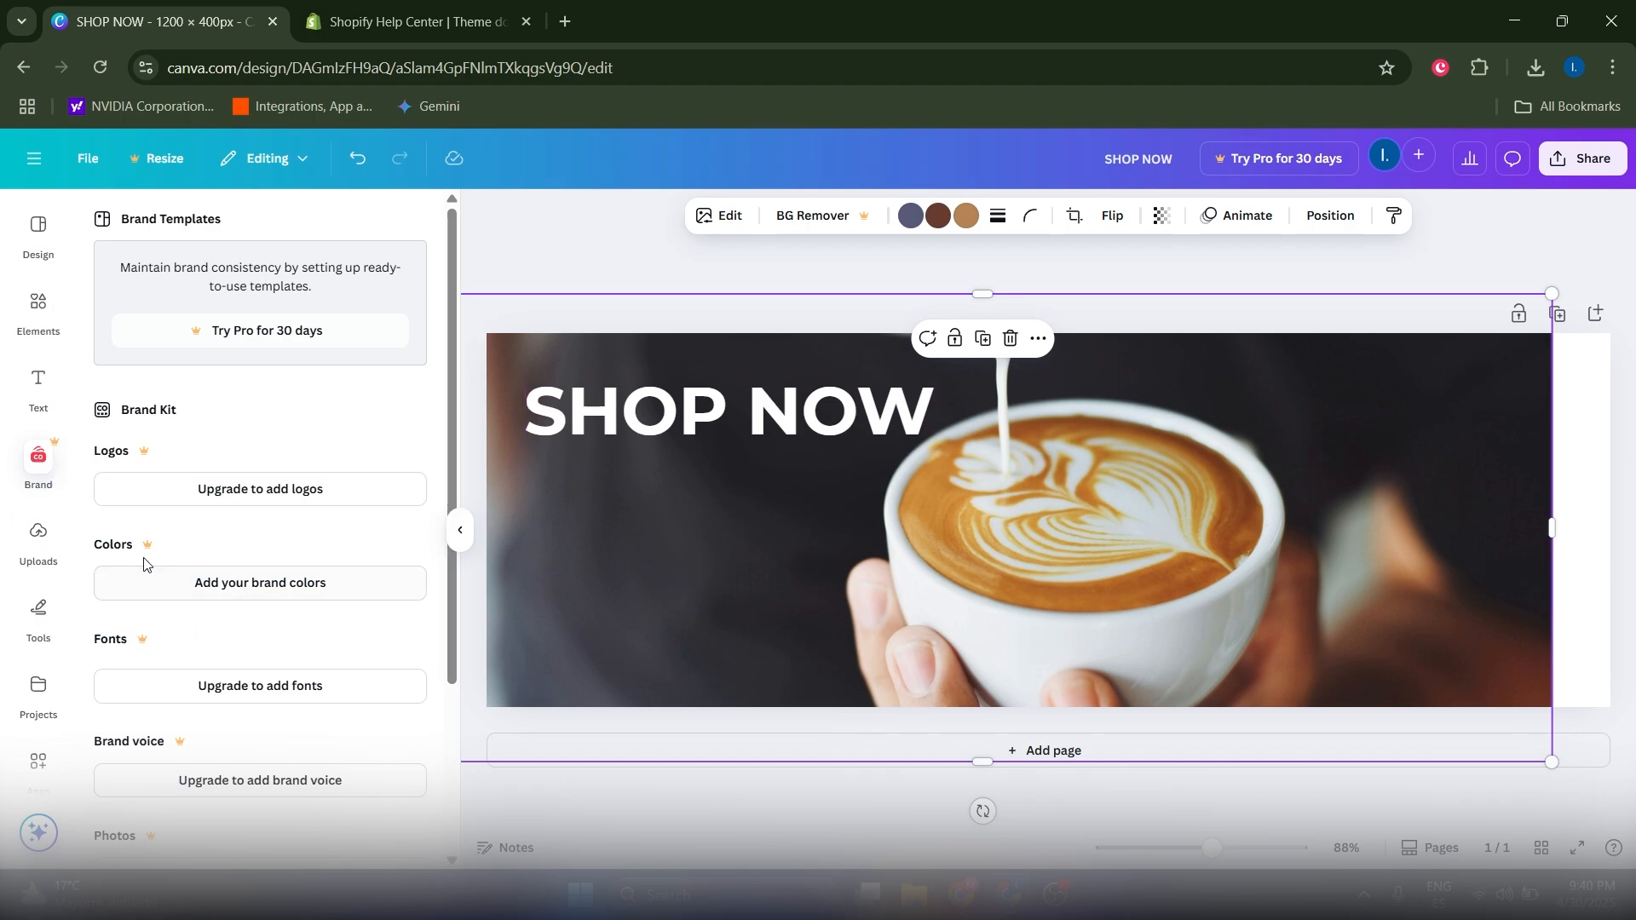
{"action": "left_click", "coordinate": [38, 535]}
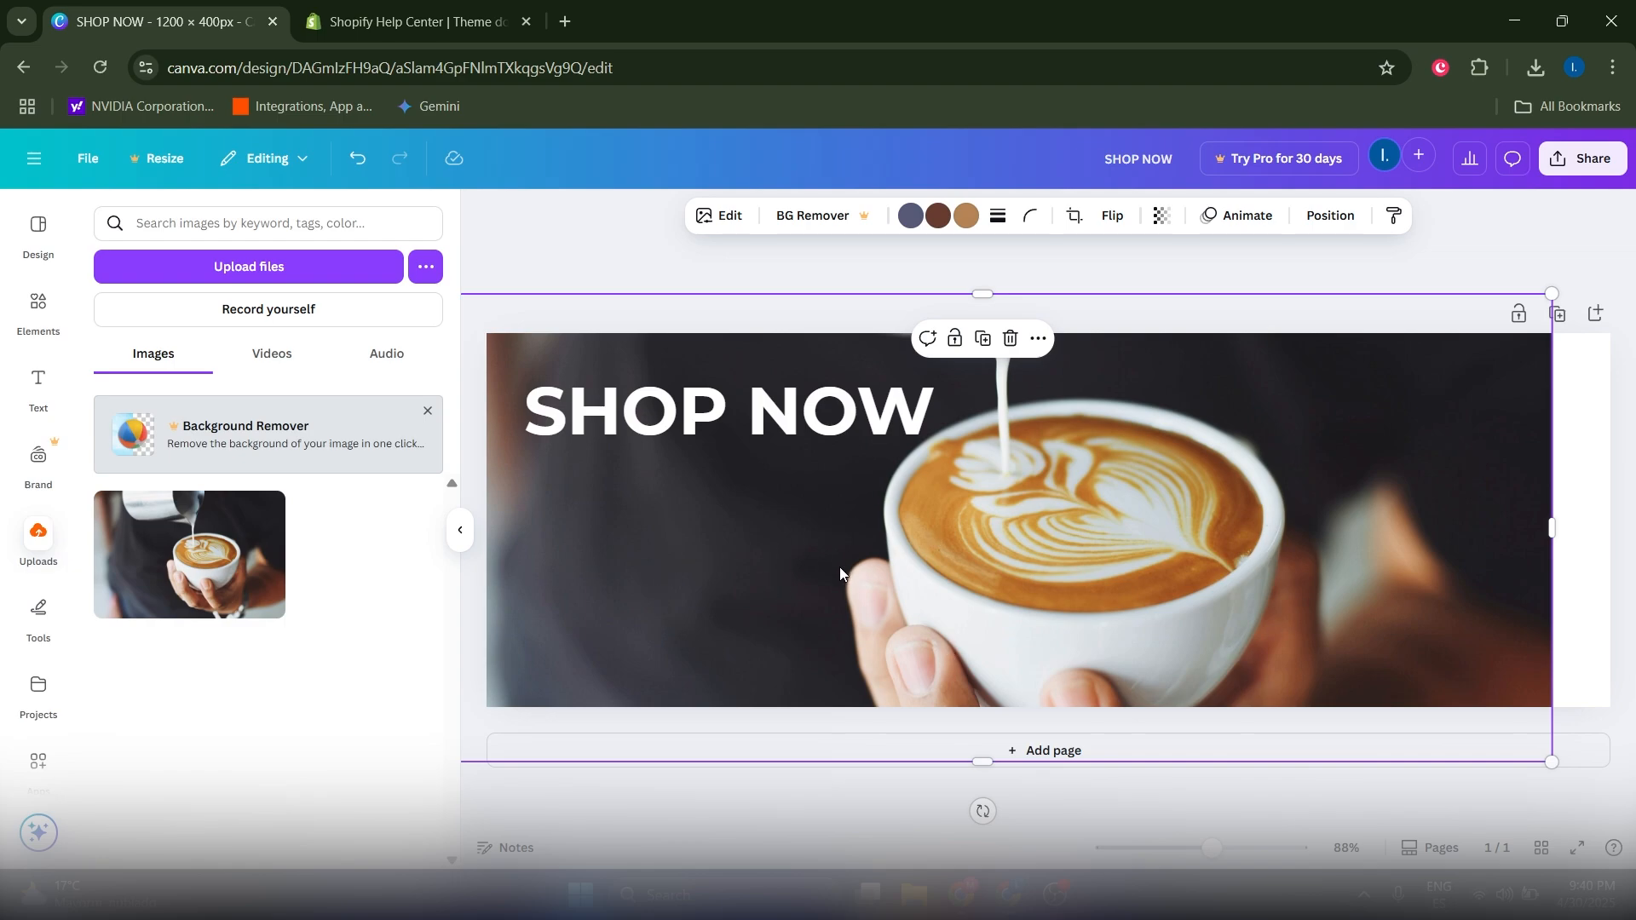
{"action": "key", "text": "ctrl+plus"}
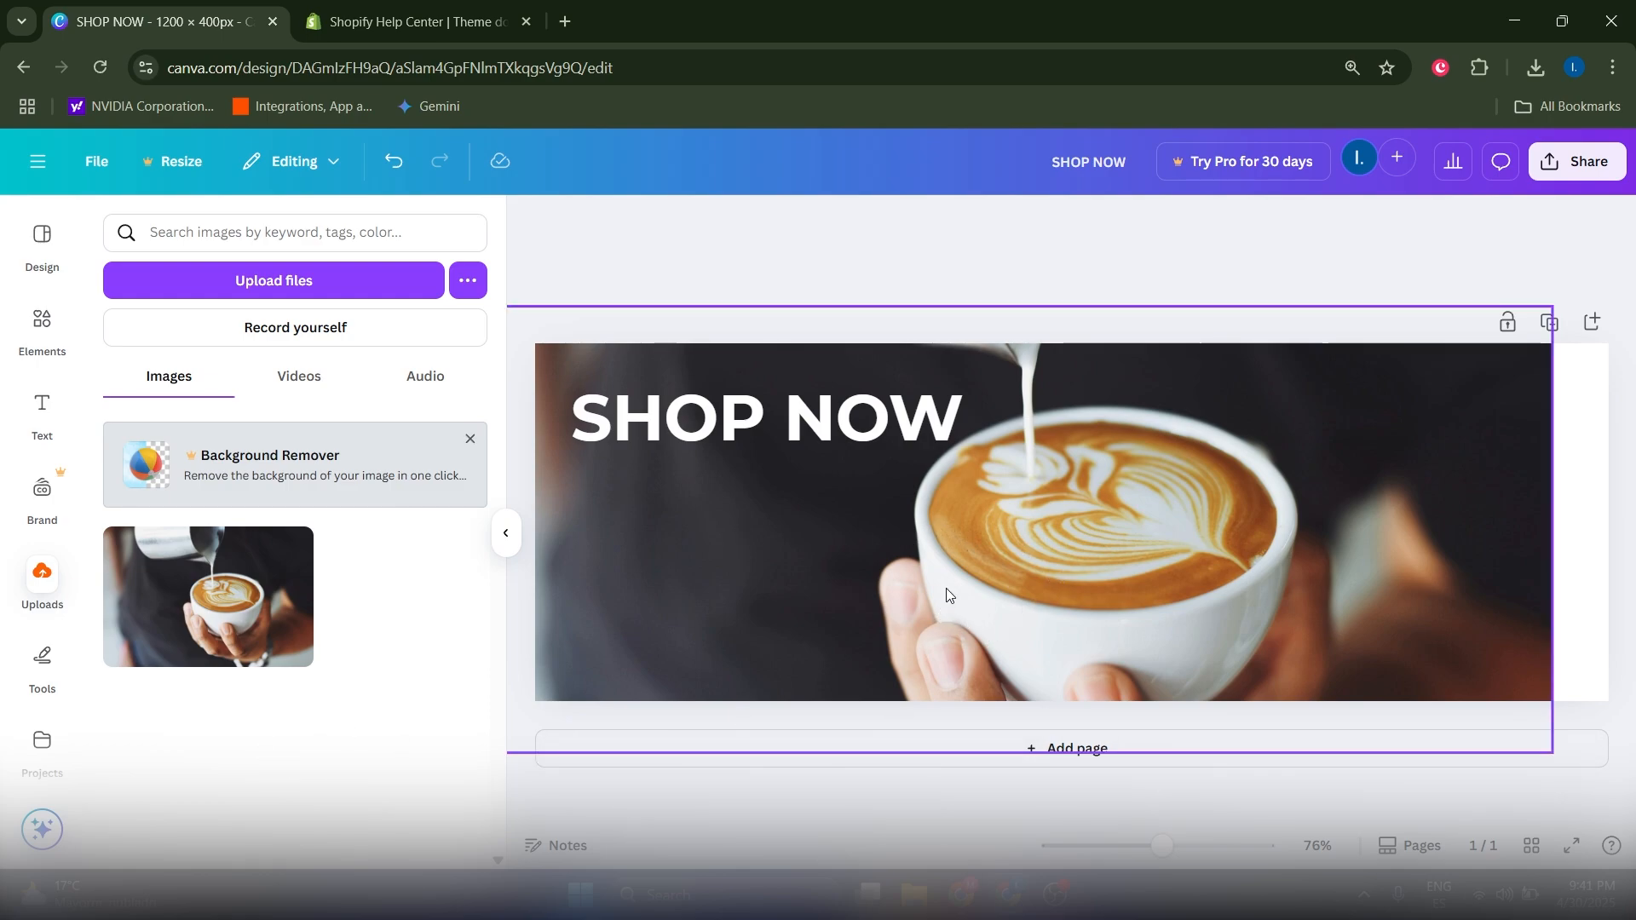
Step: Lower the latte photo's brightness to -39 and raise its contrast to 33
{"action": "left_click", "coordinate": [1363, 535]}
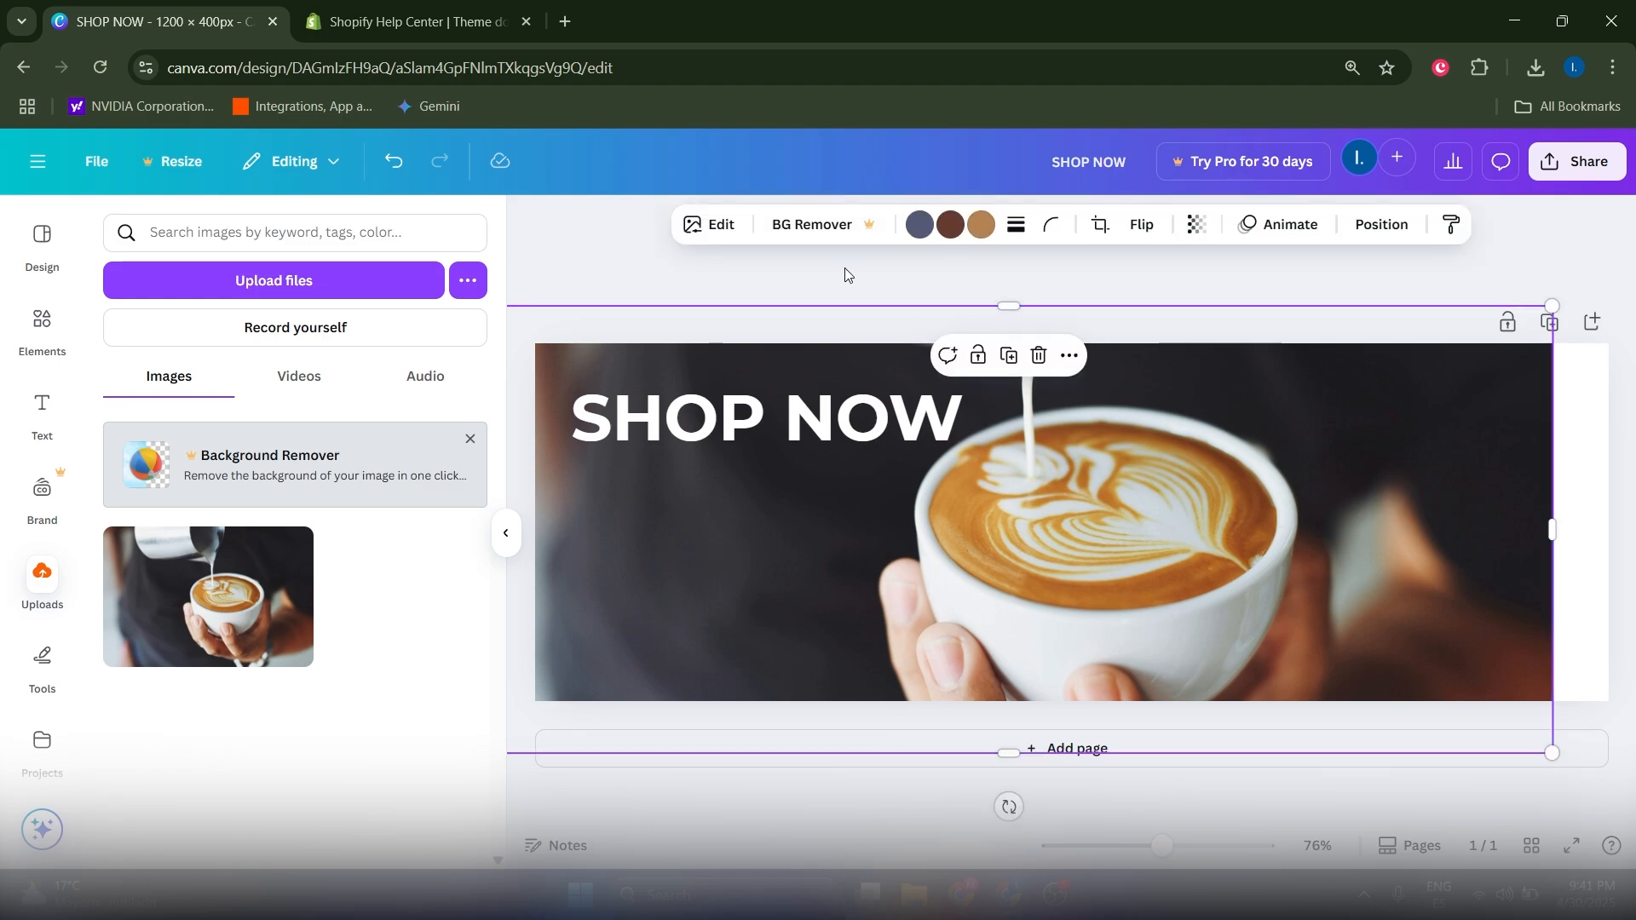
{"action": "left_click", "coordinate": [709, 224]}
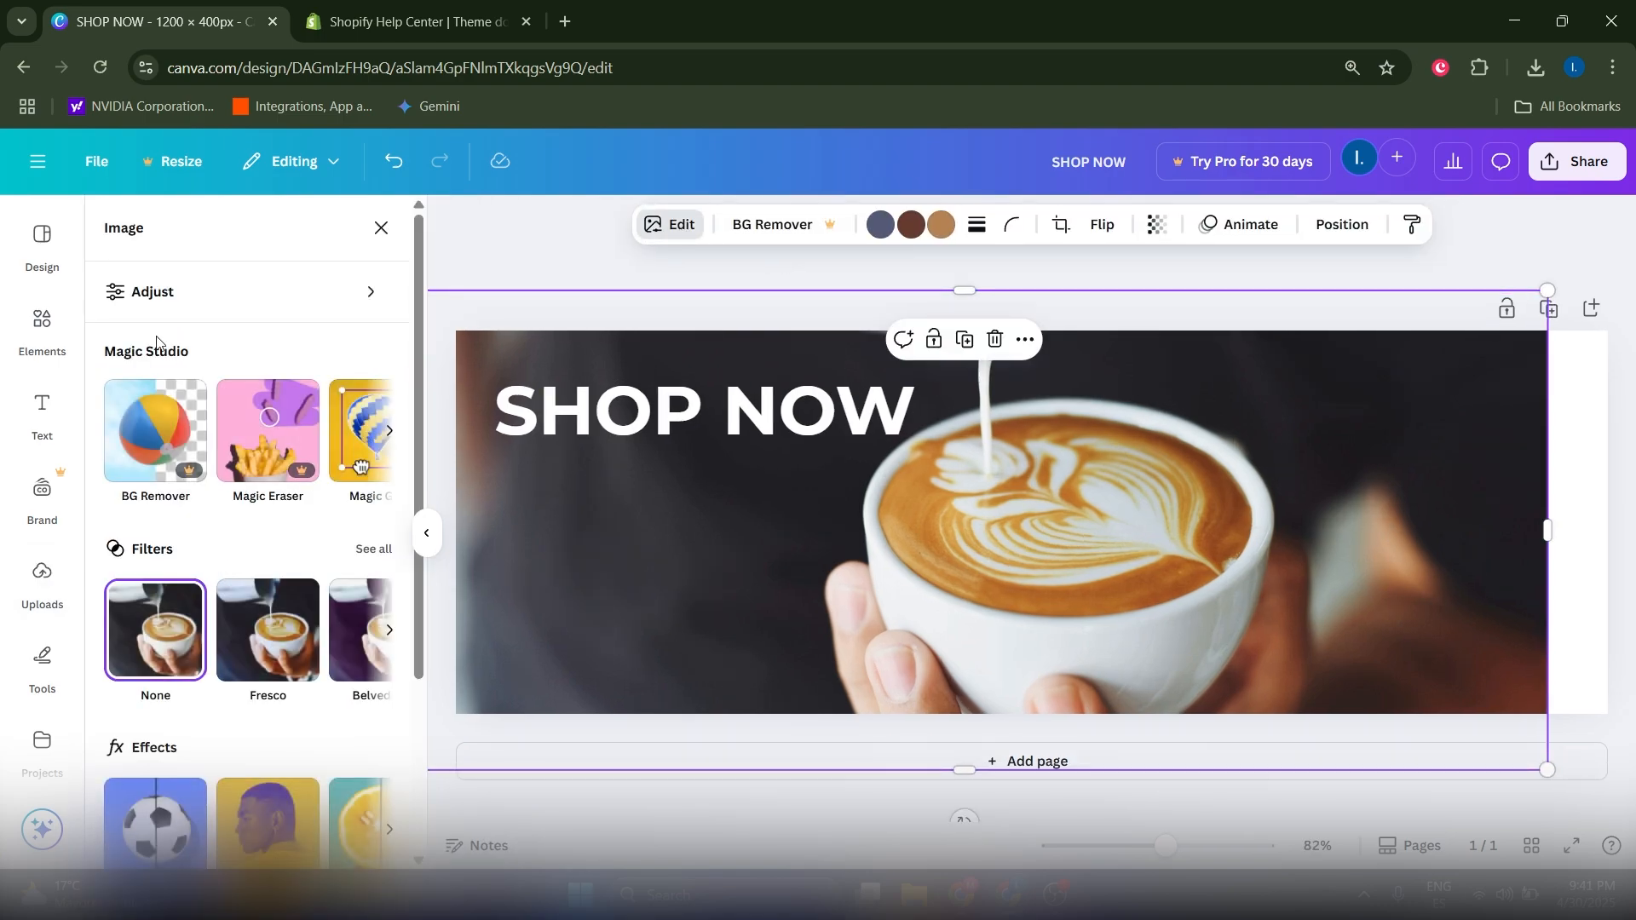
{"action": "left_click", "coordinate": [201, 299]}
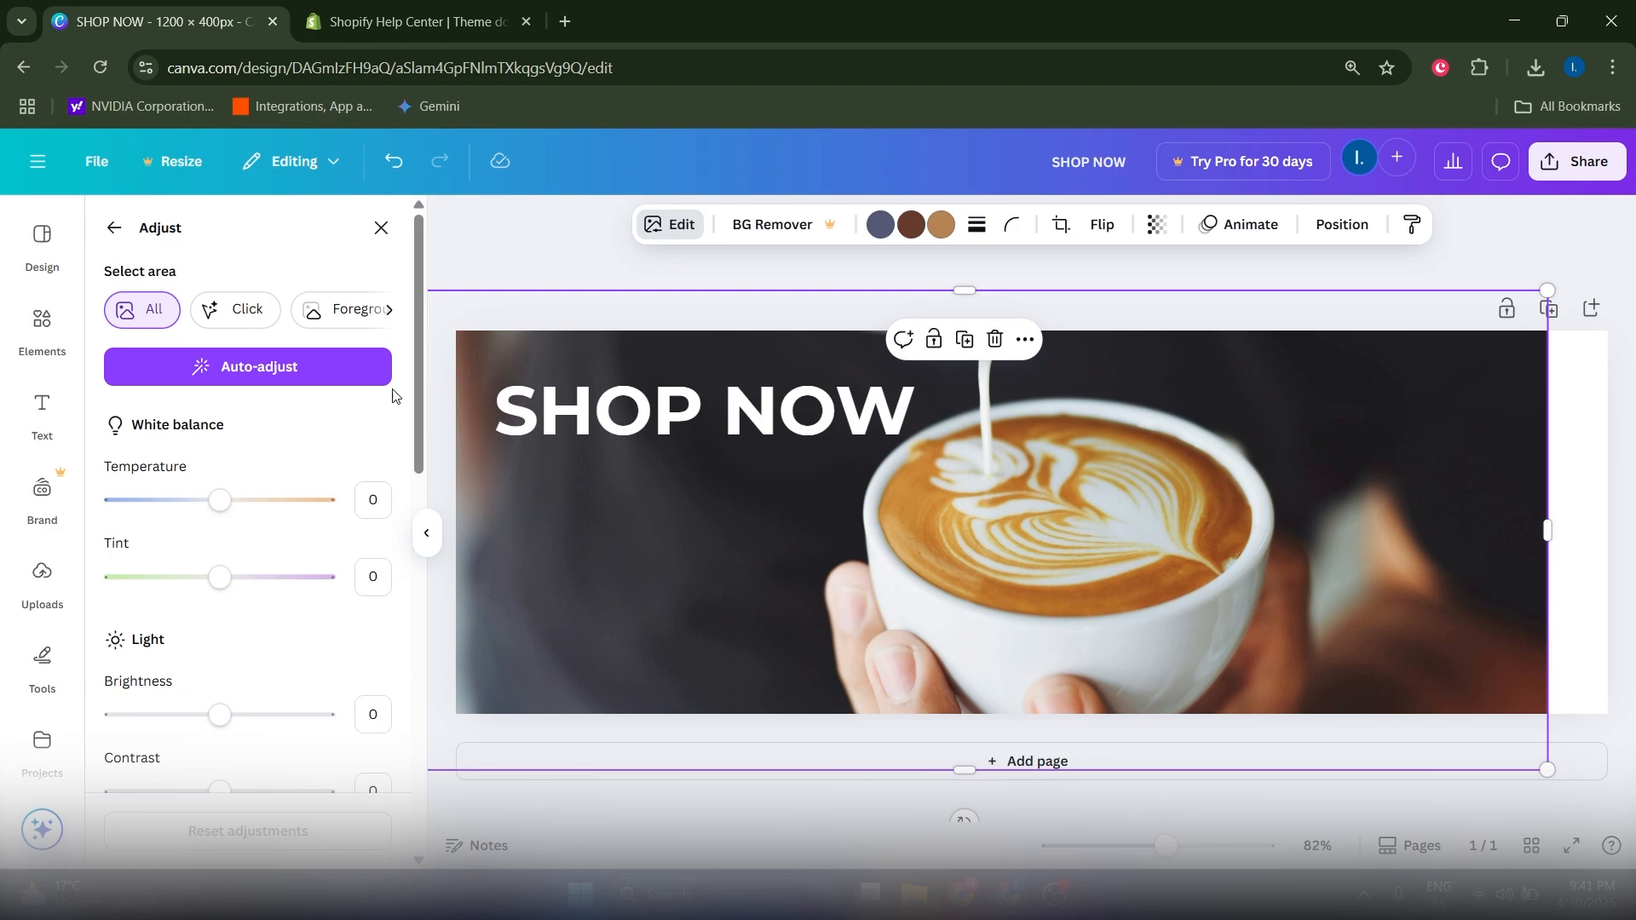
{"action": "left_click_drag", "start_coordinate": [419, 457], "coordinate": [430, 538]}
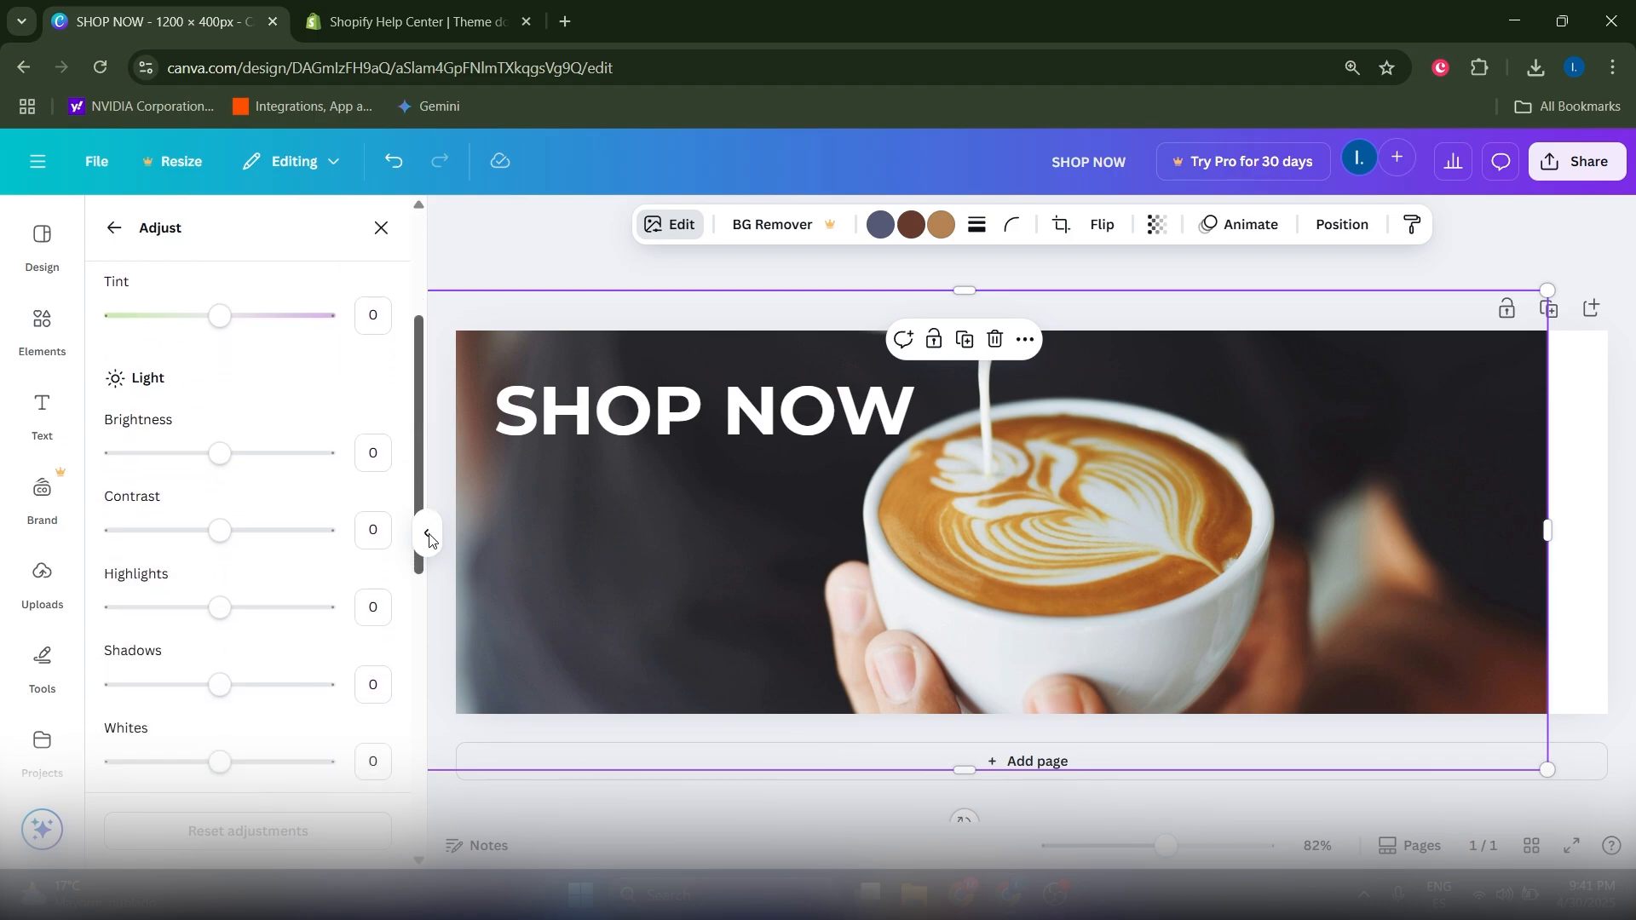
{"action": "left_click_drag", "start_coordinate": [218, 473], "coordinate": [179, 468]}
{"action": "left_click_drag", "start_coordinate": [219, 533], "coordinate": [255, 534]}
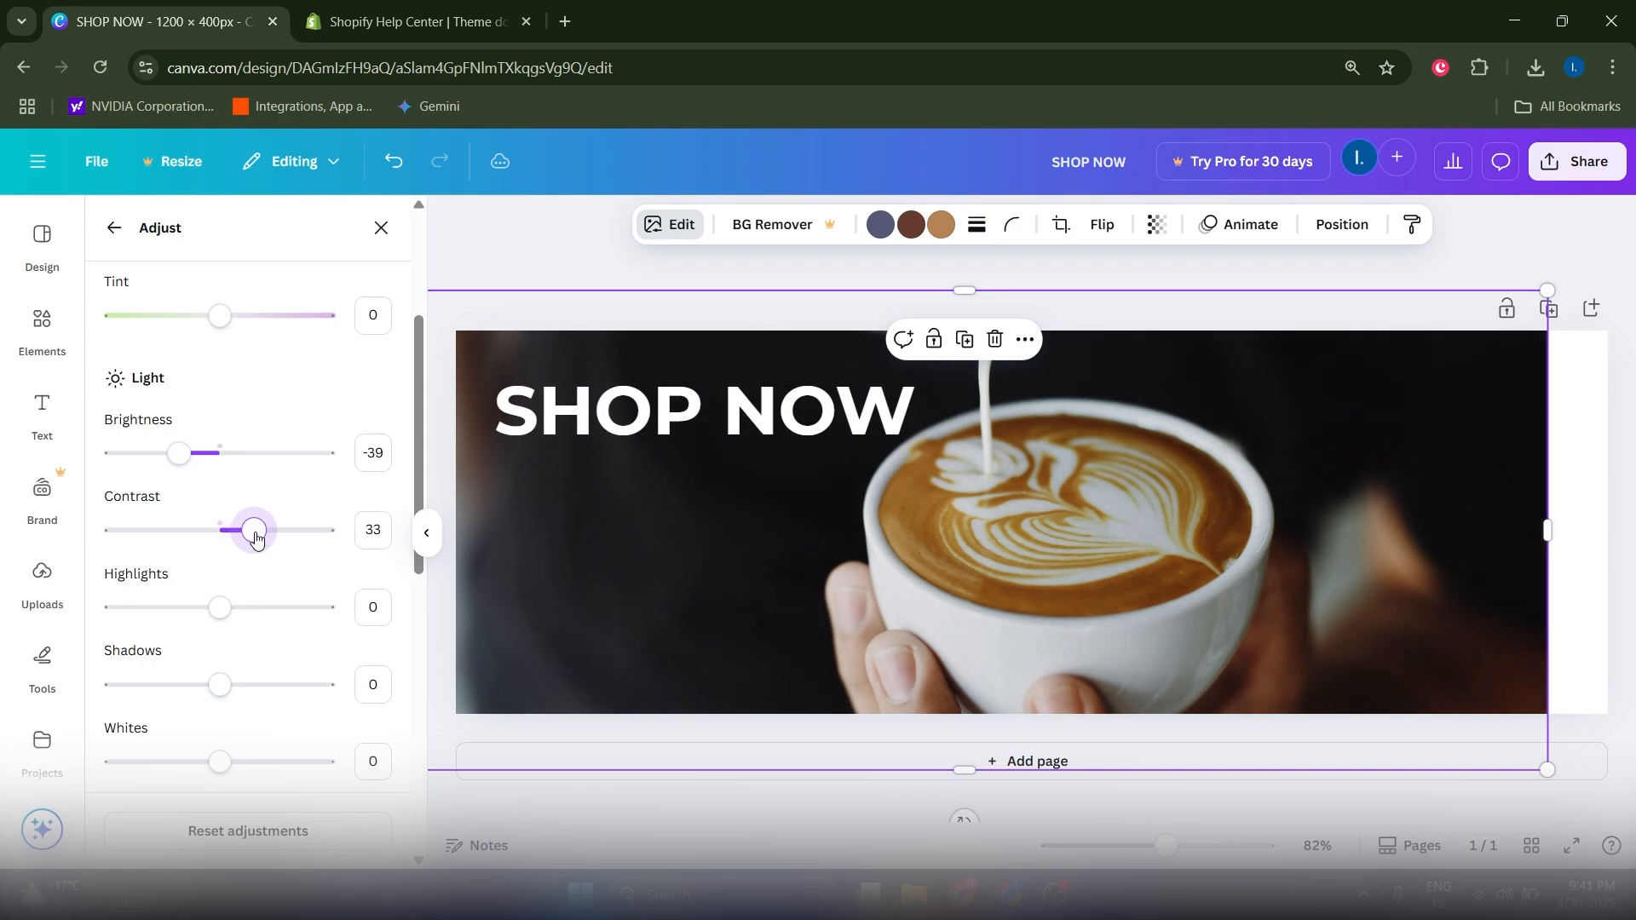
Step: Add a vignette of 65 around the photo's edges
{"action": "left_click_drag", "start_coordinate": [415, 482], "coordinate": [433, 710]}
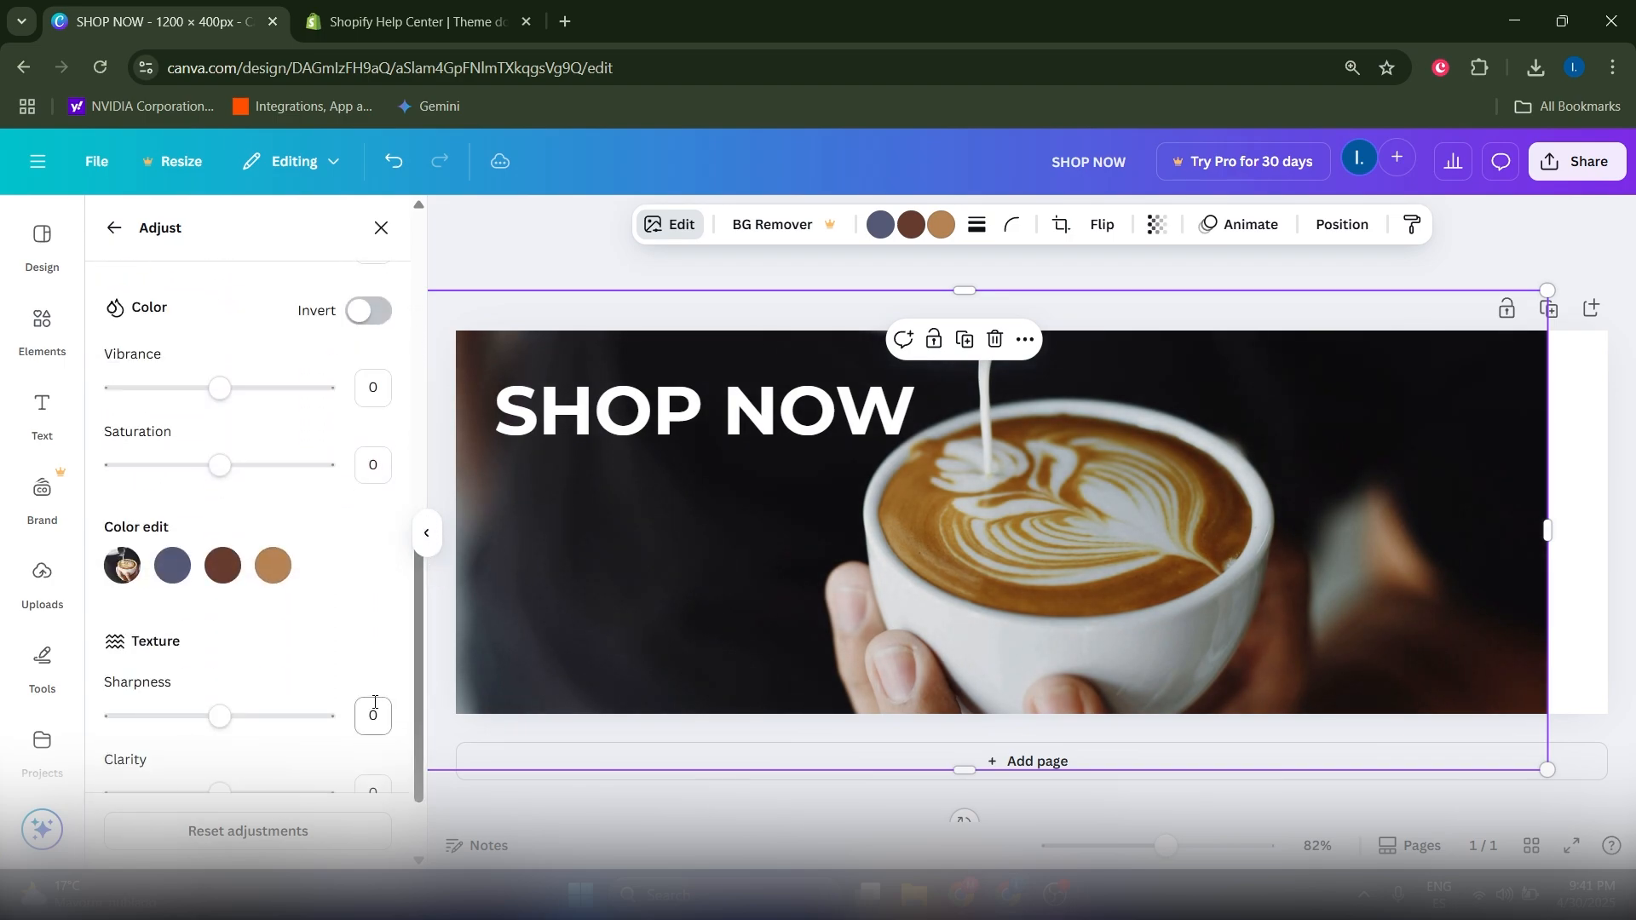
{"action": "scroll", "coordinate": [355, 650], "scroll_direction": "down", "scroll_amount": 2}
{"action": "left_click_drag", "start_coordinate": [231, 764], "coordinate": [290, 758]}
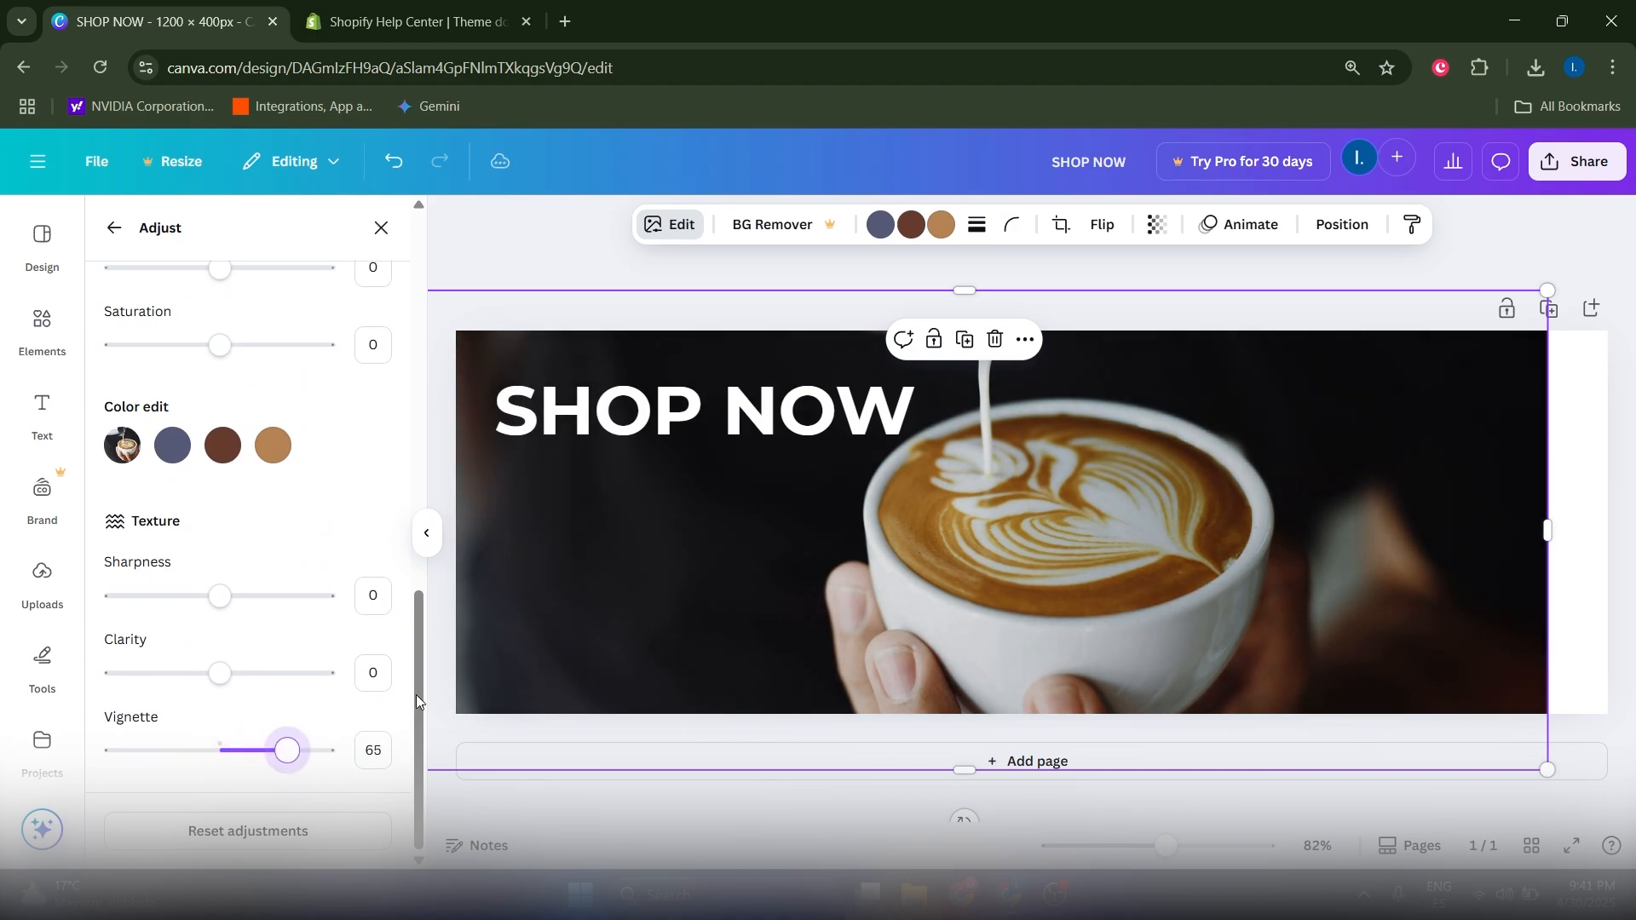
{"action": "scroll", "coordinate": [421, 693], "scroll_direction": "up", "scroll_amount": 10}
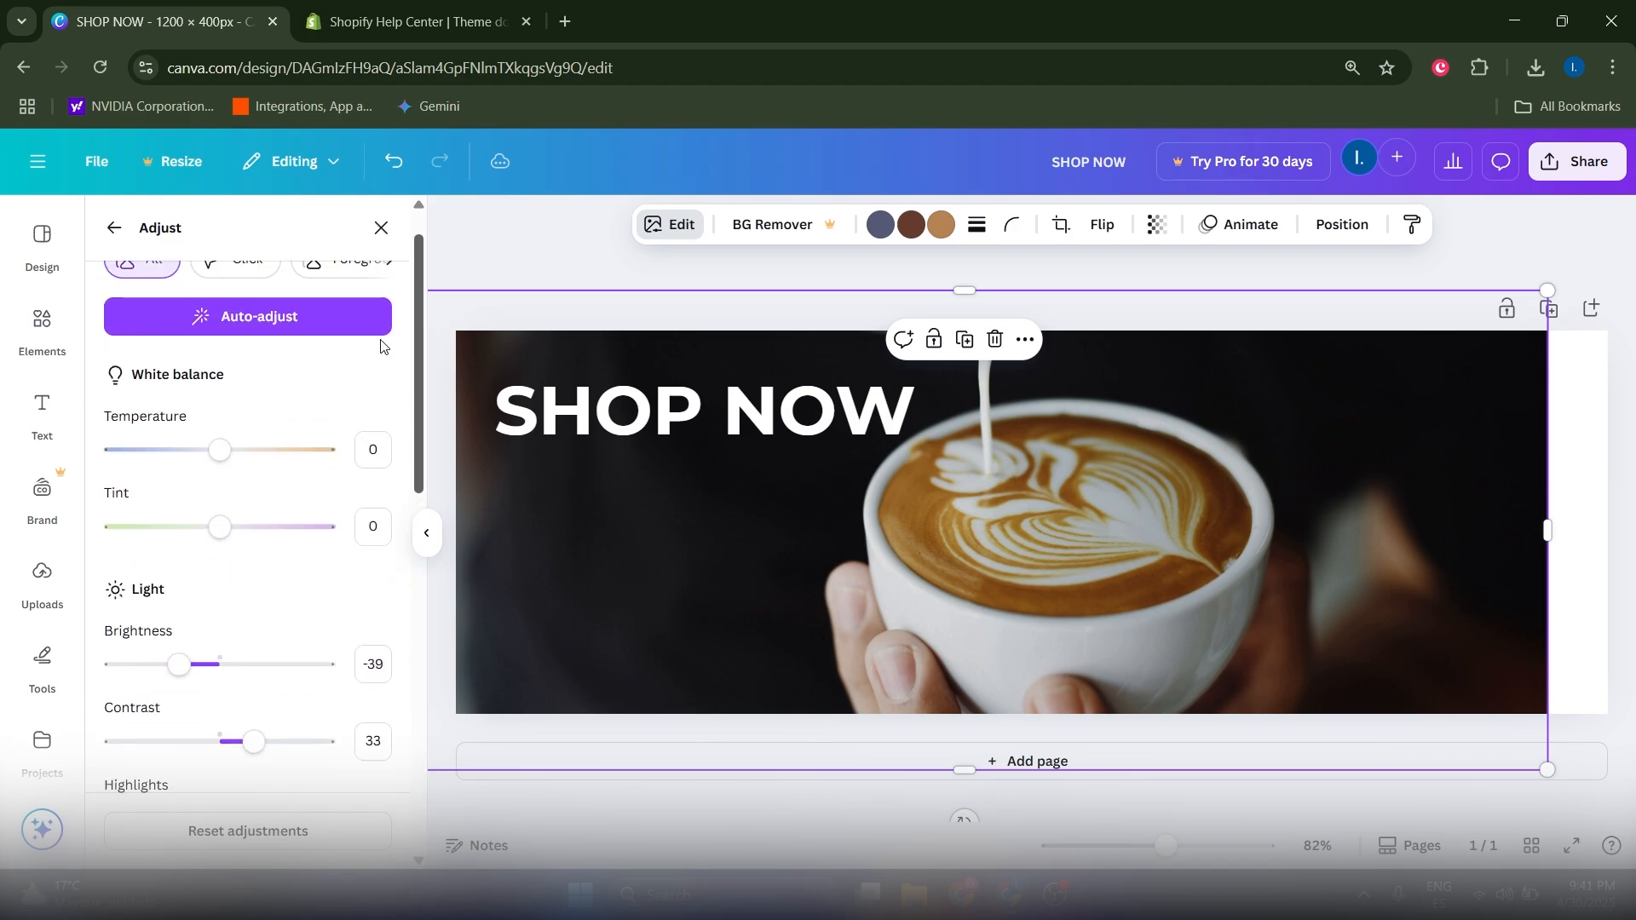
Step: Preview the Flint, Luna and Myst filters on the photo, then remove the trial filter
{"action": "left_click", "coordinate": [115, 228]}
{"action": "scroll", "coordinate": [285, 563], "scroll_direction": "down", "scroll_amount": 2}
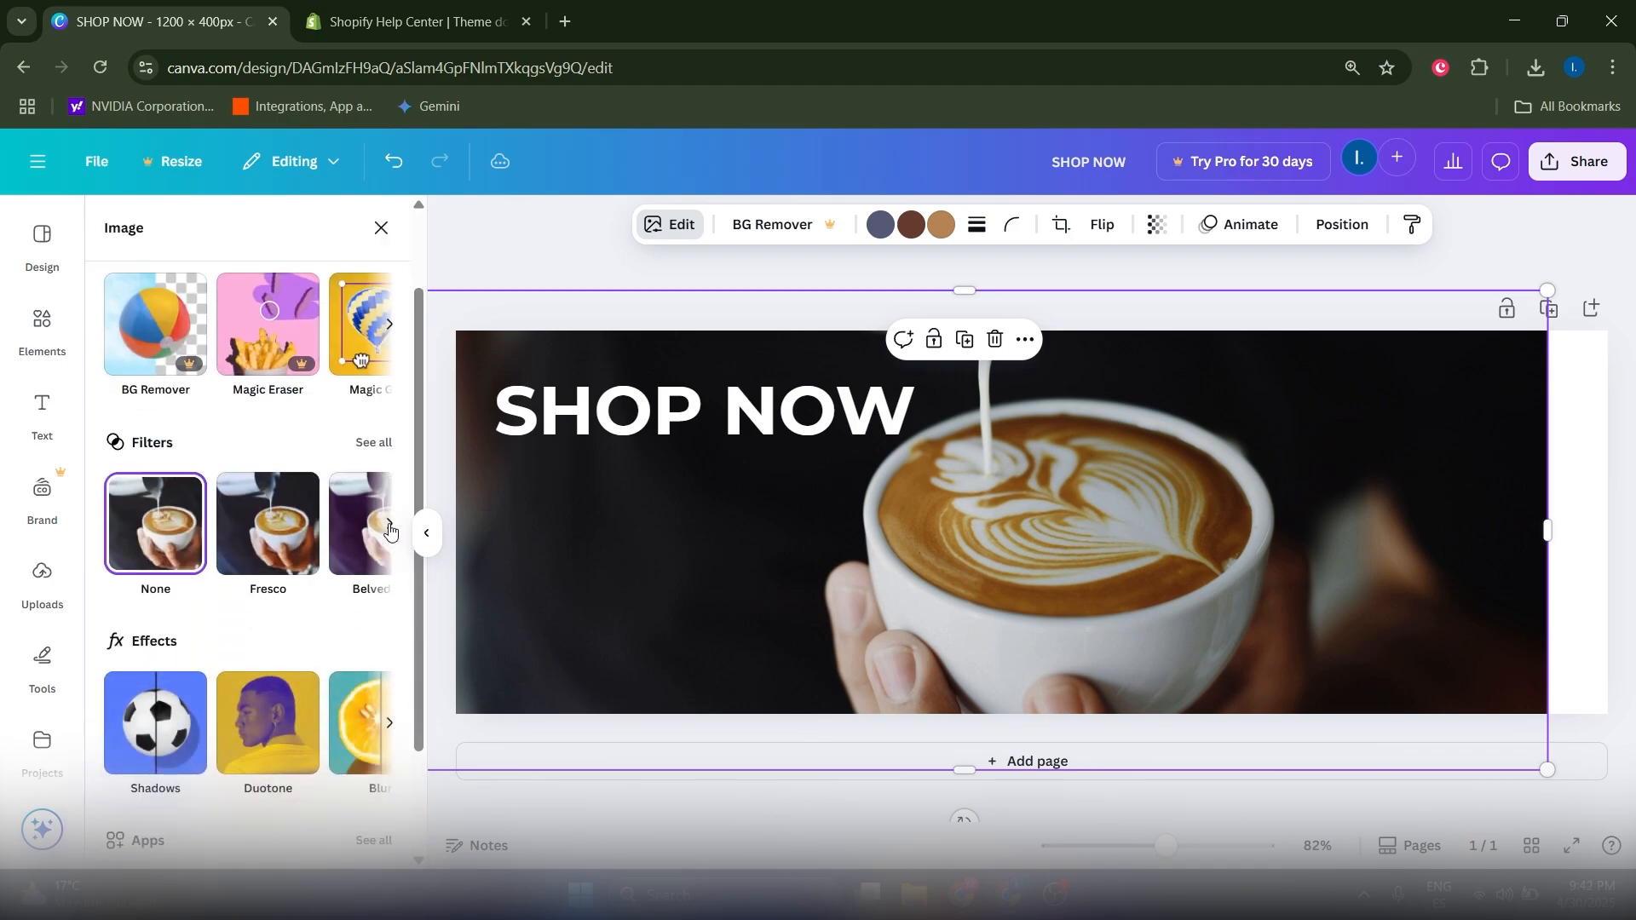
{"action": "left_click", "coordinate": [390, 530]}
{"action": "left_click", "coordinate": [271, 558]}
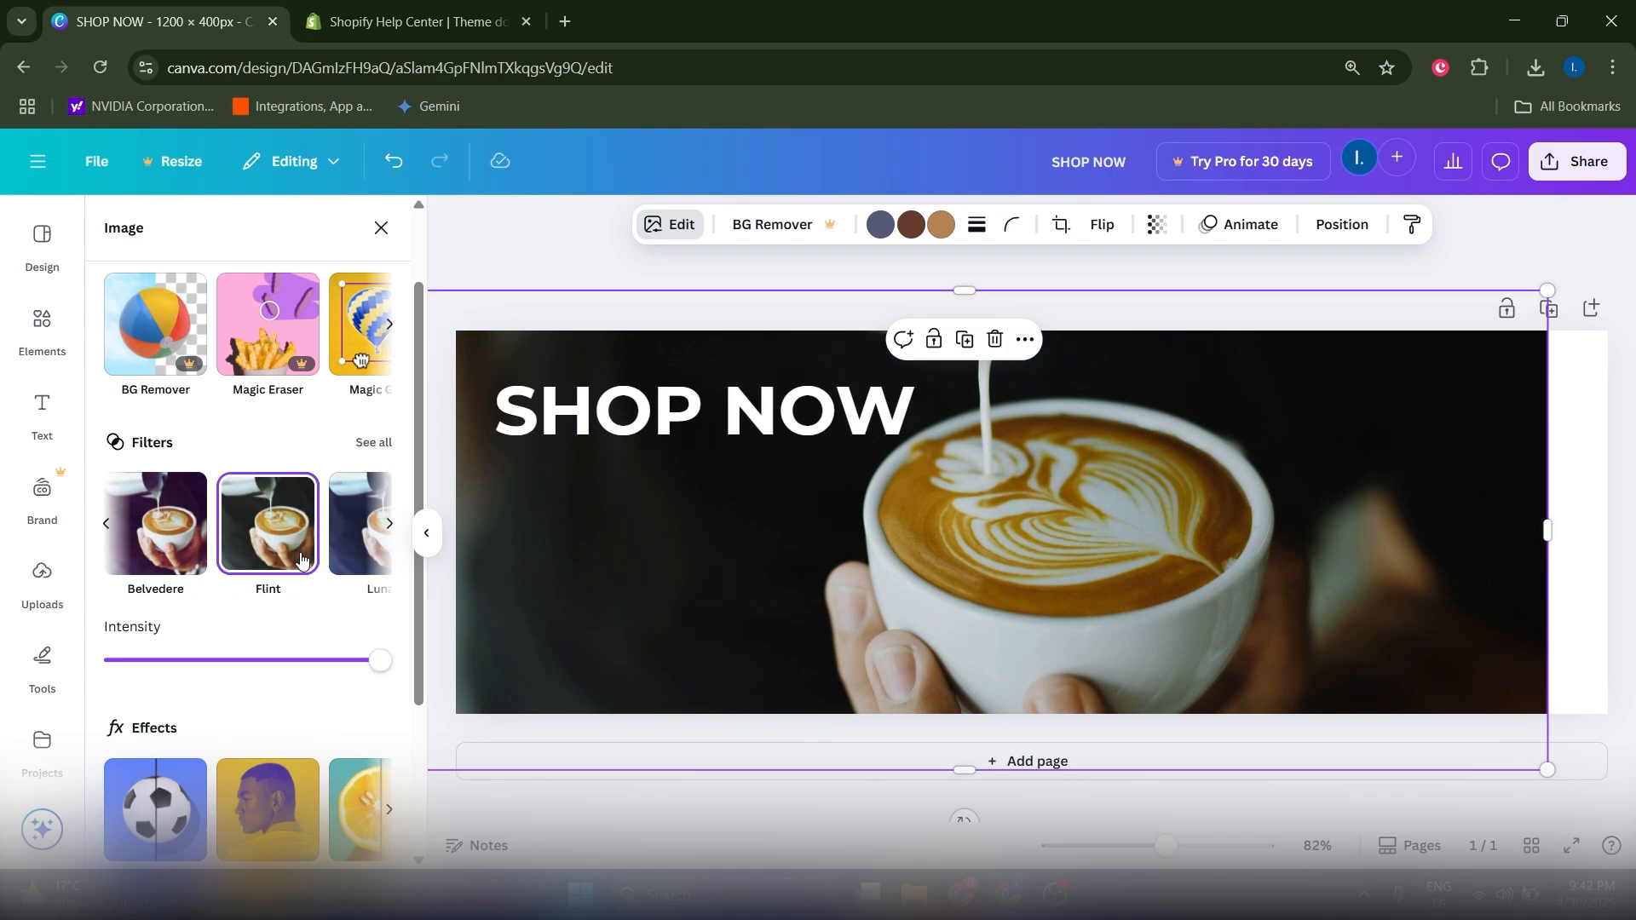
{"action": "left_click", "coordinate": [349, 569]}
{"action": "left_click", "coordinate": [388, 535]}
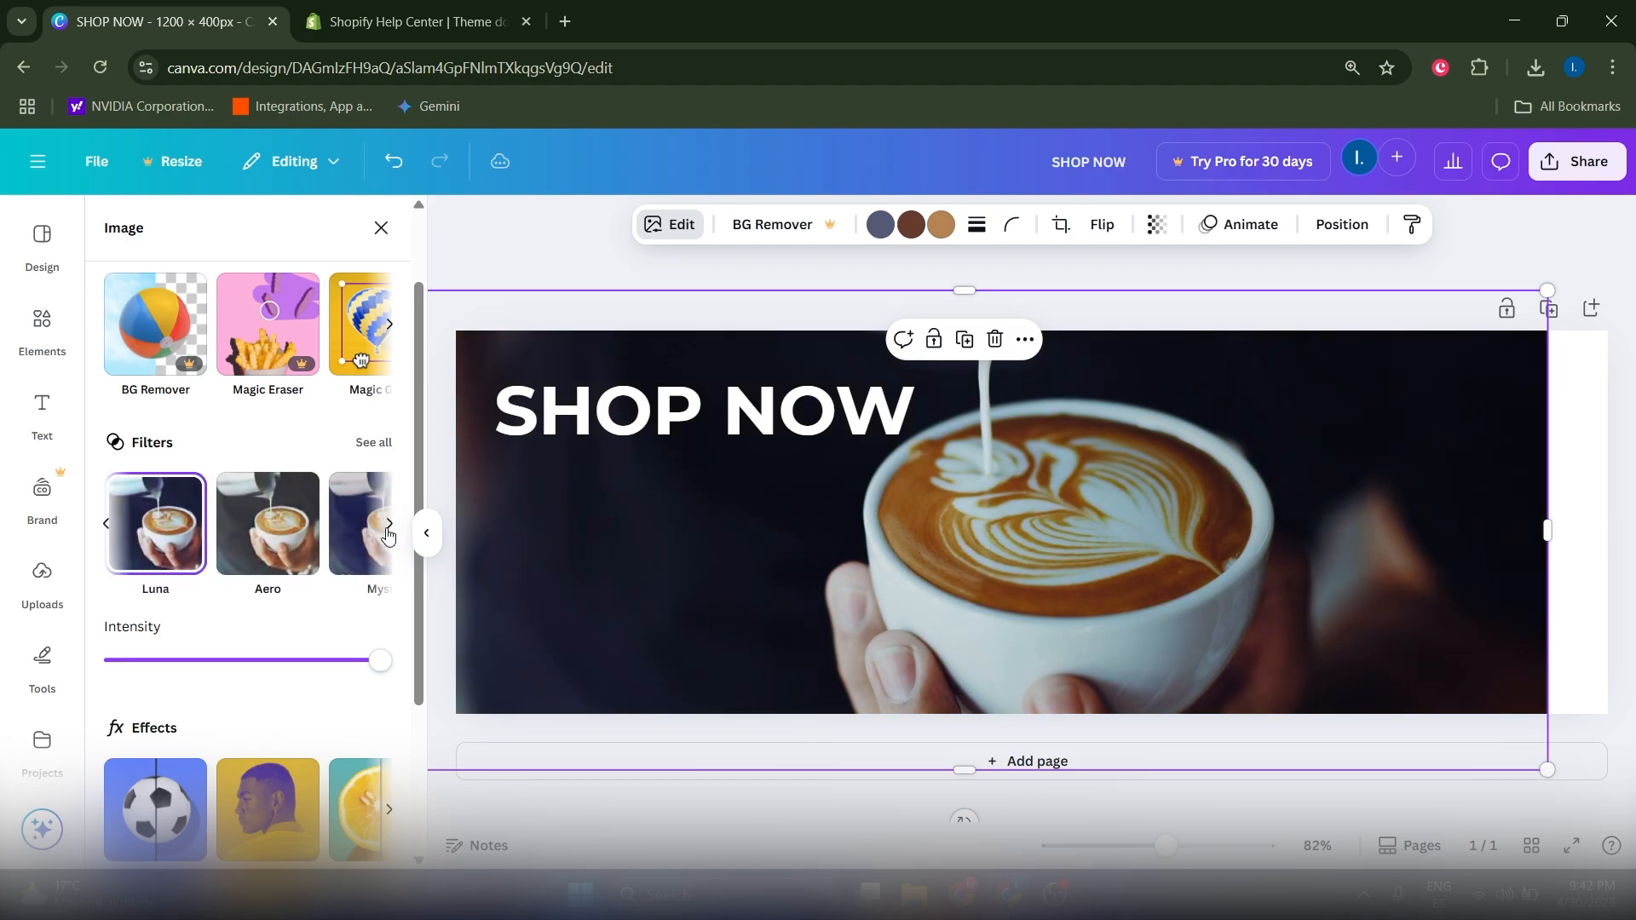
{"action": "left_click", "coordinate": [371, 552]}
{"action": "left_click", "coordinate": [297, 550]}
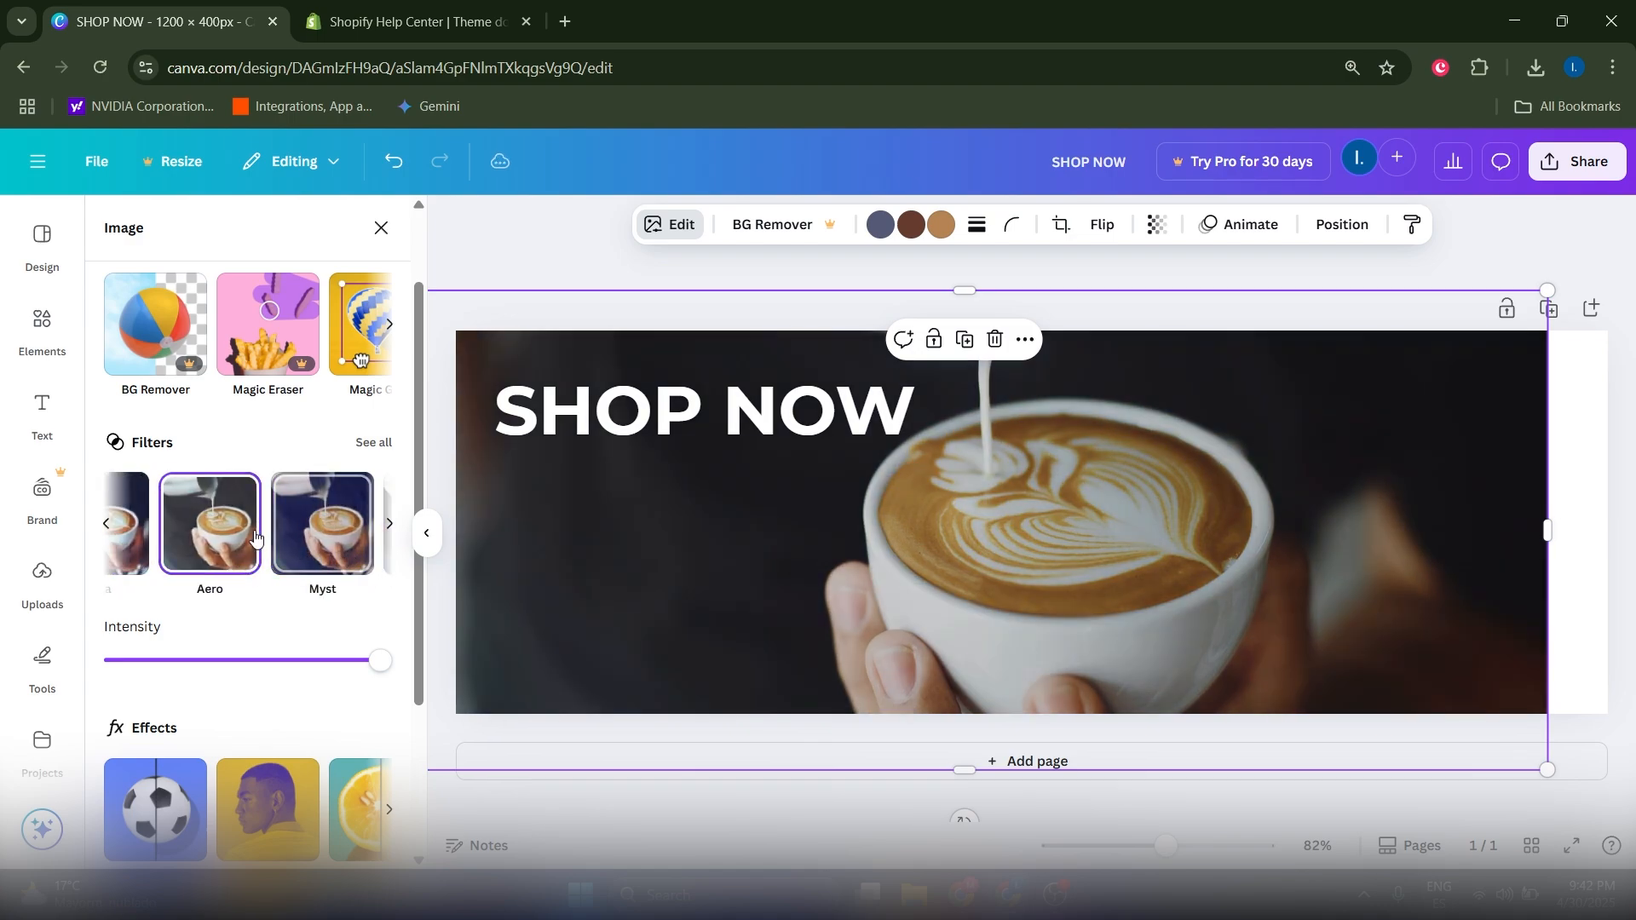
Step: Compare the Flint, Fresco and Belvedere filters, then apply Myst to the photo
{"action": "left_click", "coordinate": [106, 523]}
{"action": "left_click", "coordinate": [264, 527]}
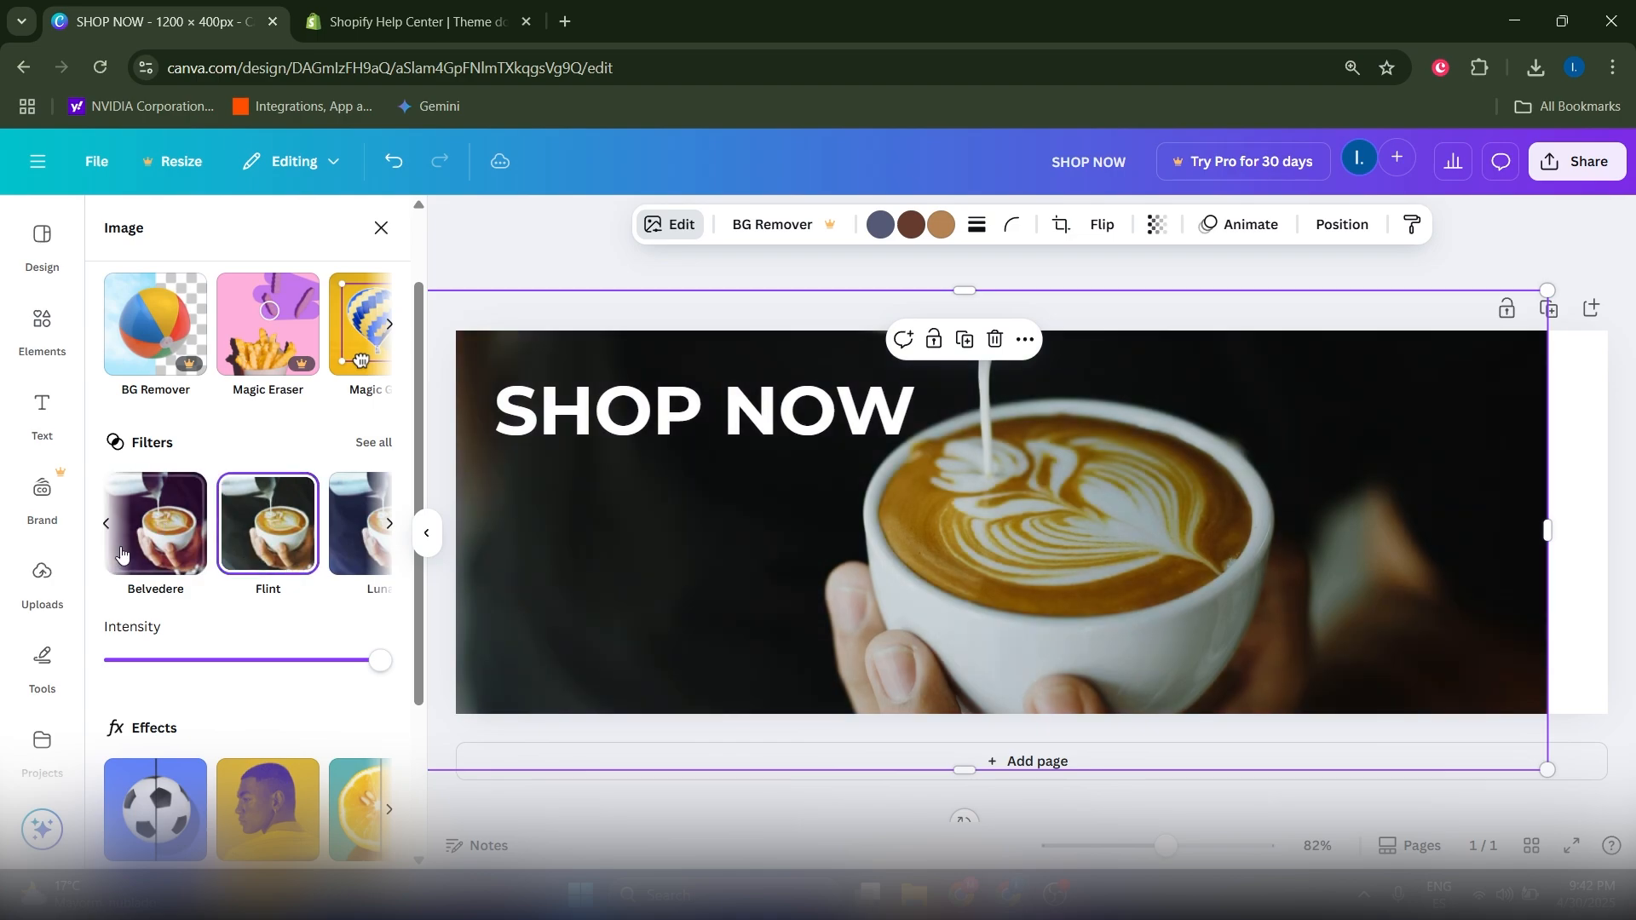
{"action": "left_click", "coordinate": [106, 523]}
{"action": "left_click", "coordinate": [106, 523]}
{"action": "left_click", "coordinate": [238, 552]}
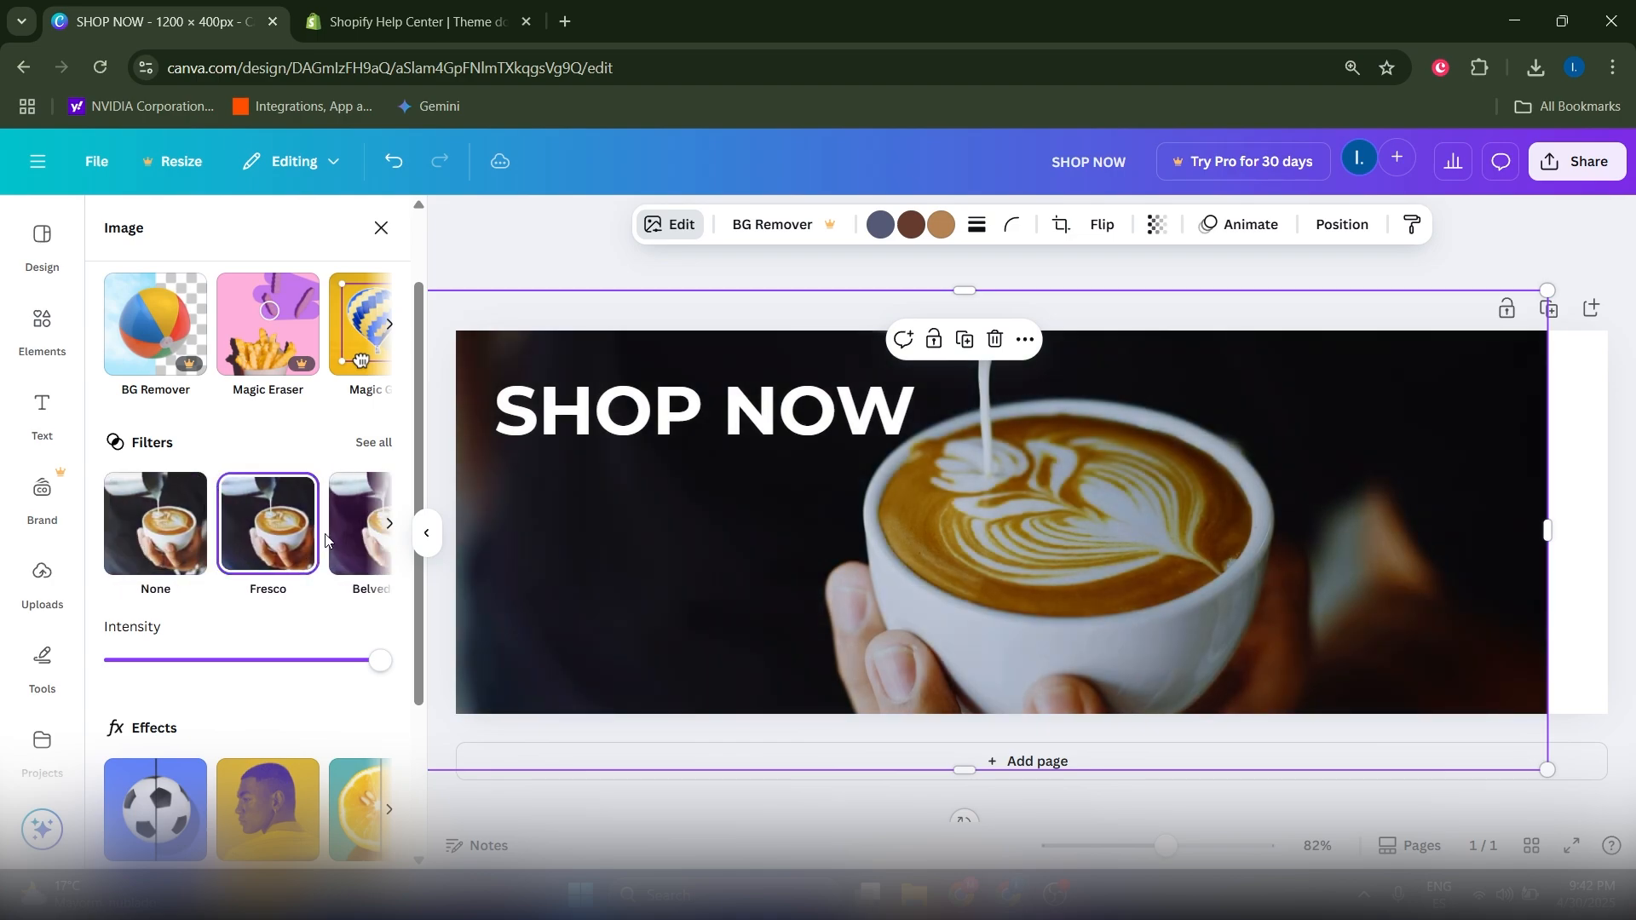
{"action": "left_click", "coordinate": [366, 532]}
{"action": "left_click", "coordinate": [389, 525]}
{"action": "left_click", "coordinate": [389, 525]}
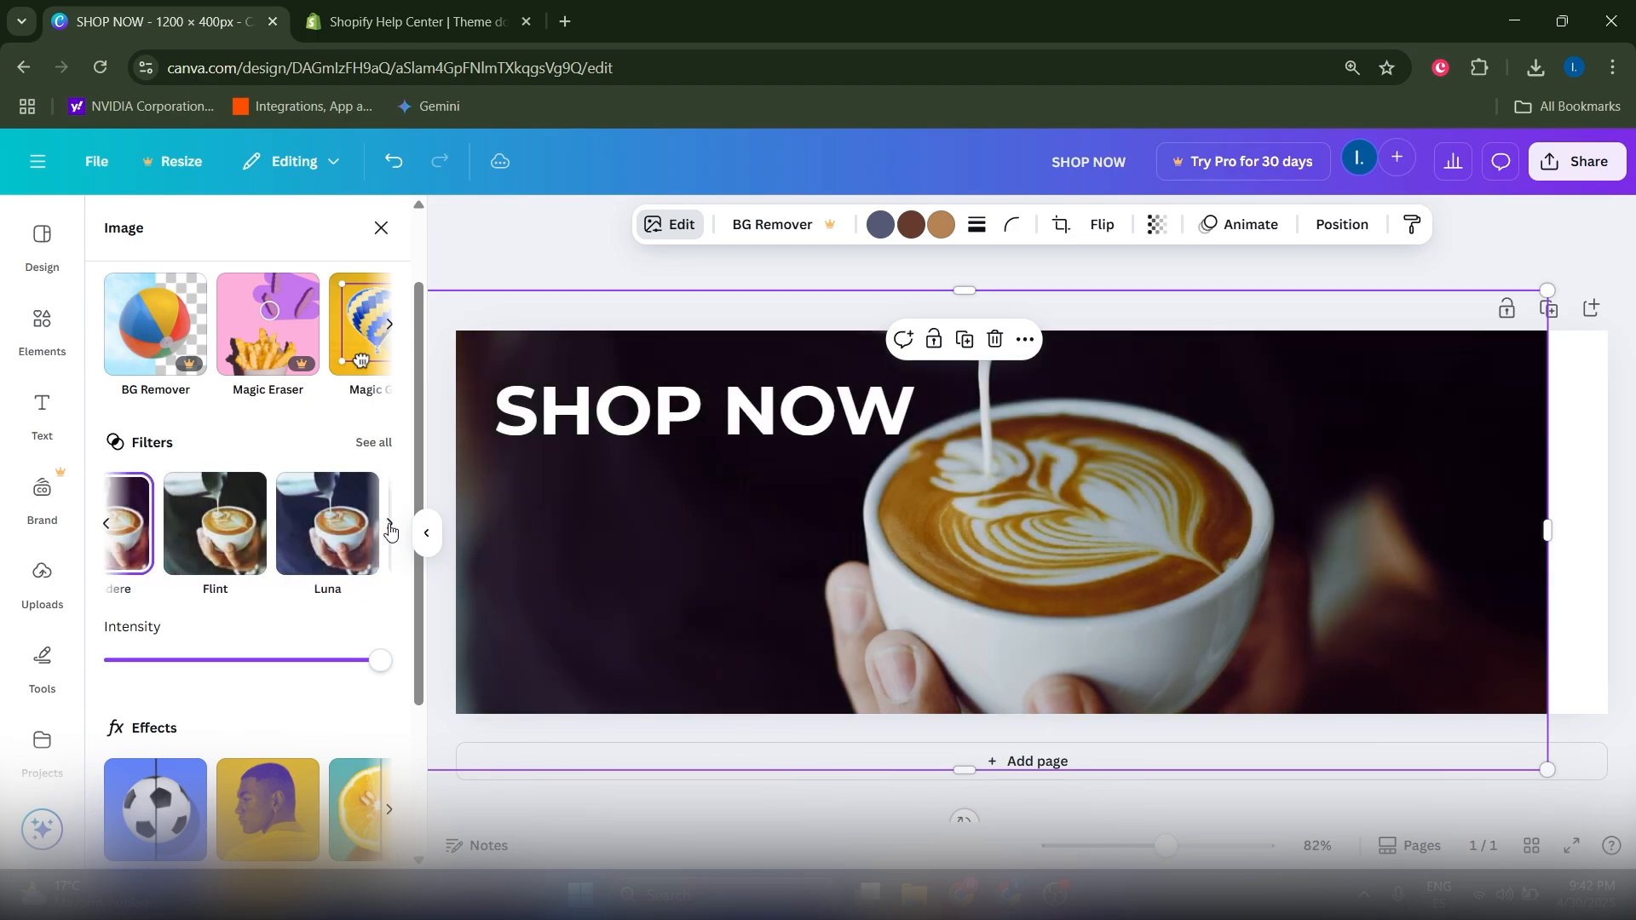
{"action": "left_click", "coordinate": [389, 525]}
{"action": "left_click", "coordinate": [359, 551]}
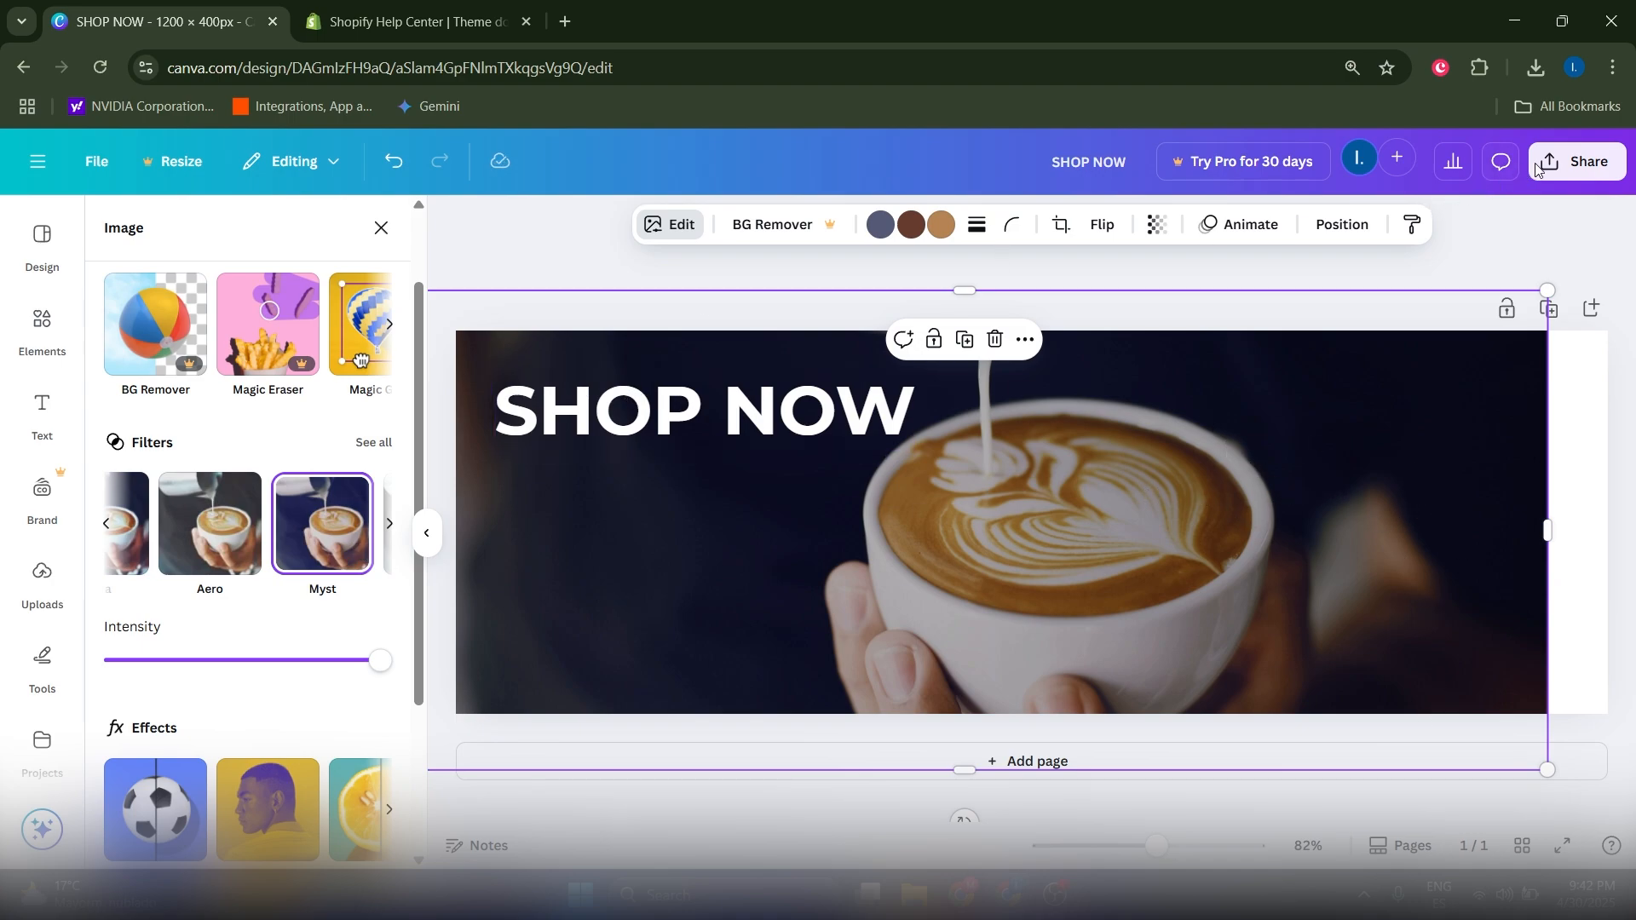
Step: Download the banner as a PNG at size 1 from the Share menu
{"action": "left_click", "coordinate": [1558, 164]}
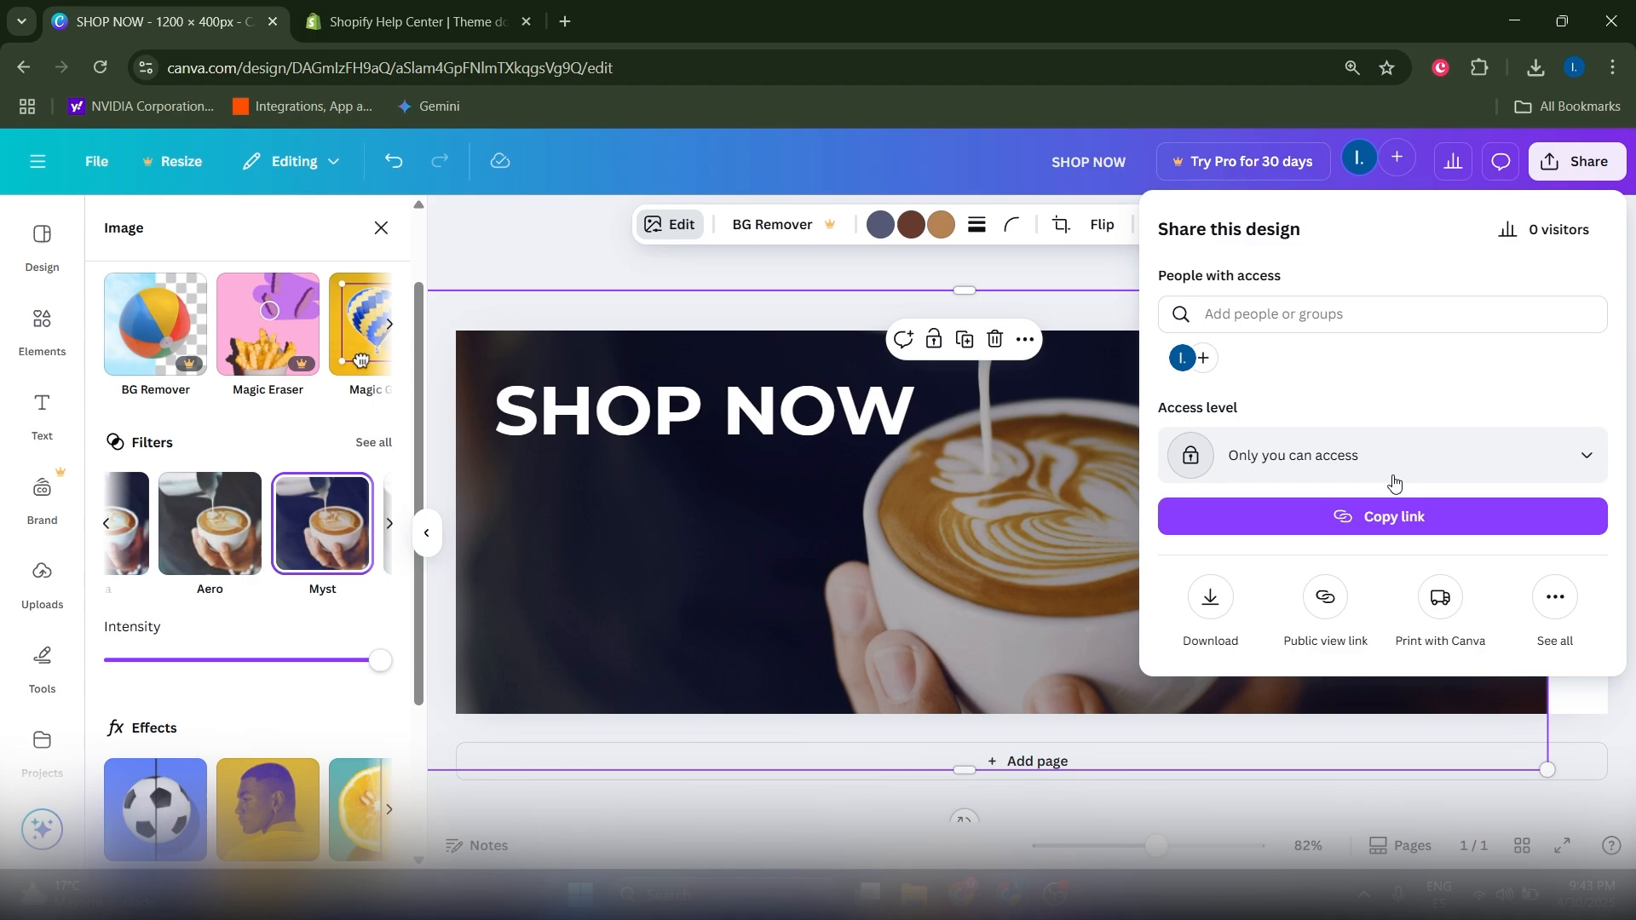
{"action": "left_click", "coordinate": [1209, 600]}
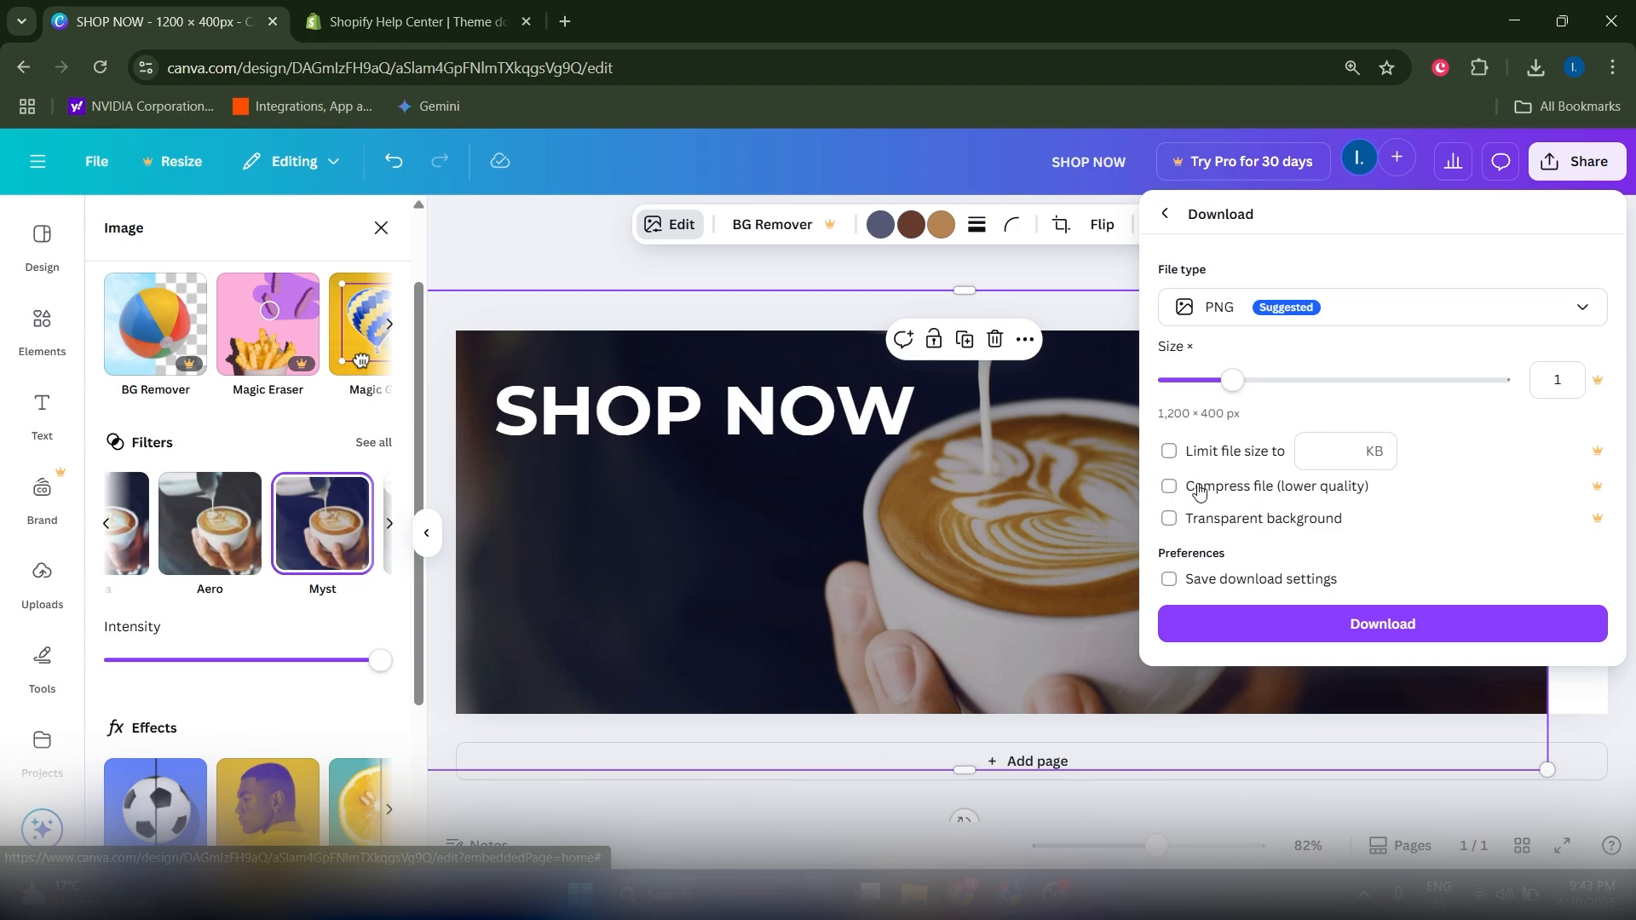
{"action": "left_click", "coordinate": [1377, 631]}
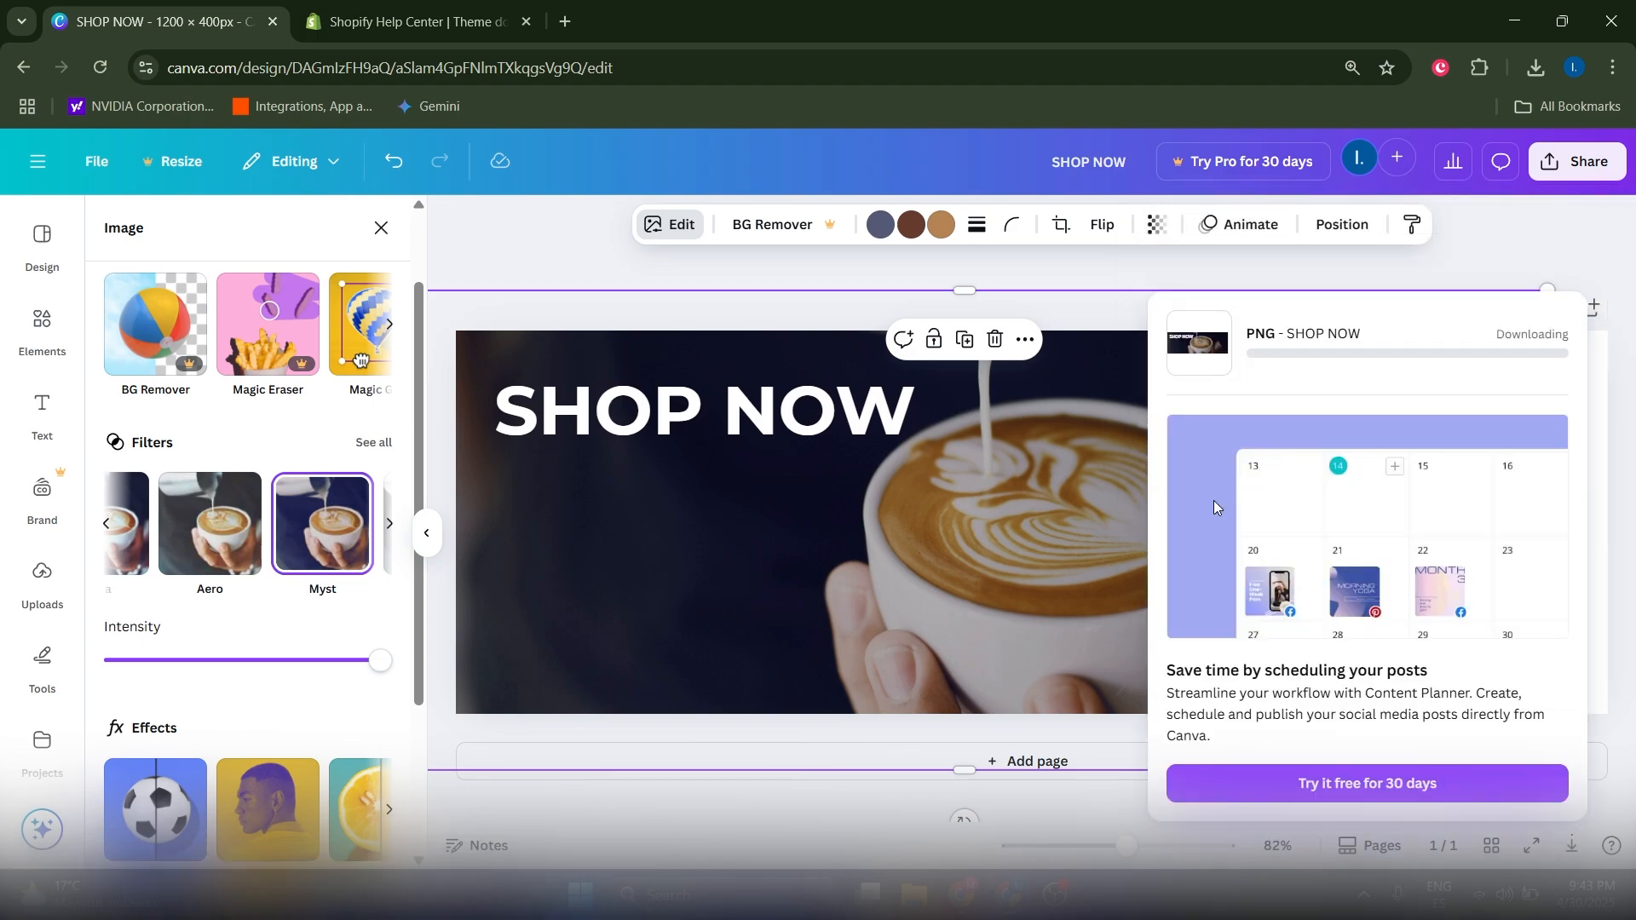